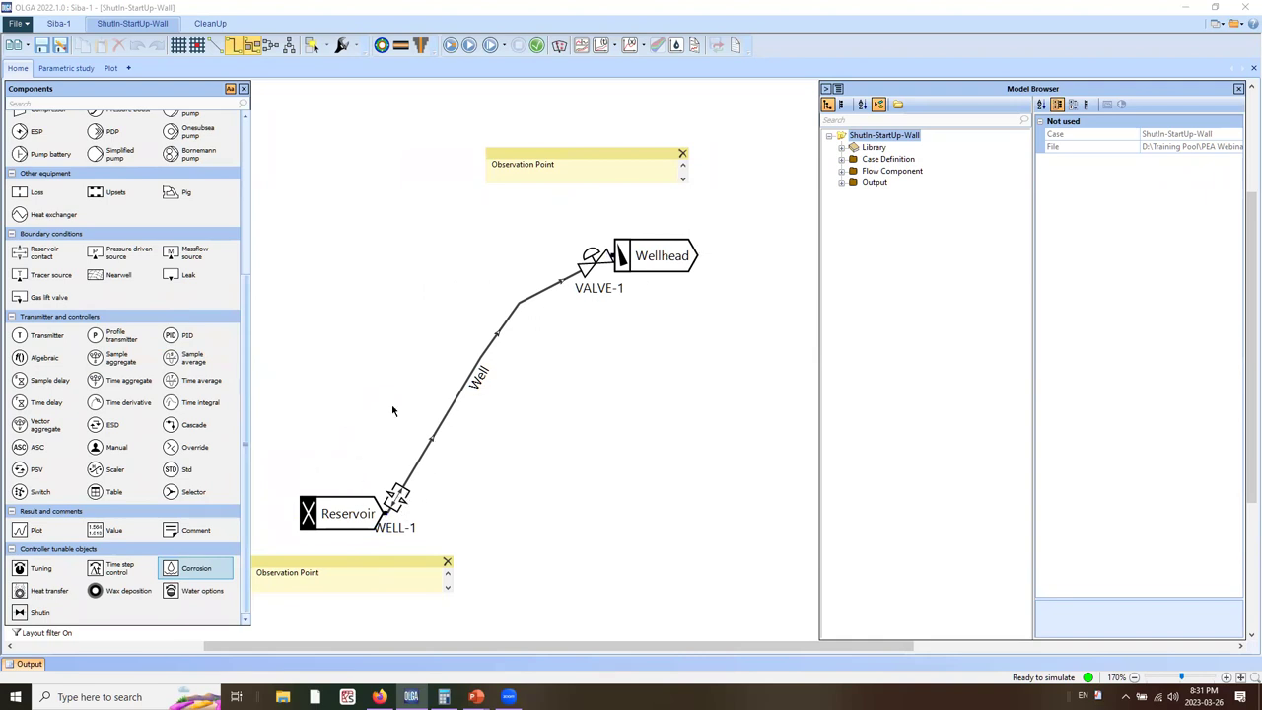
left_click(504, 326)
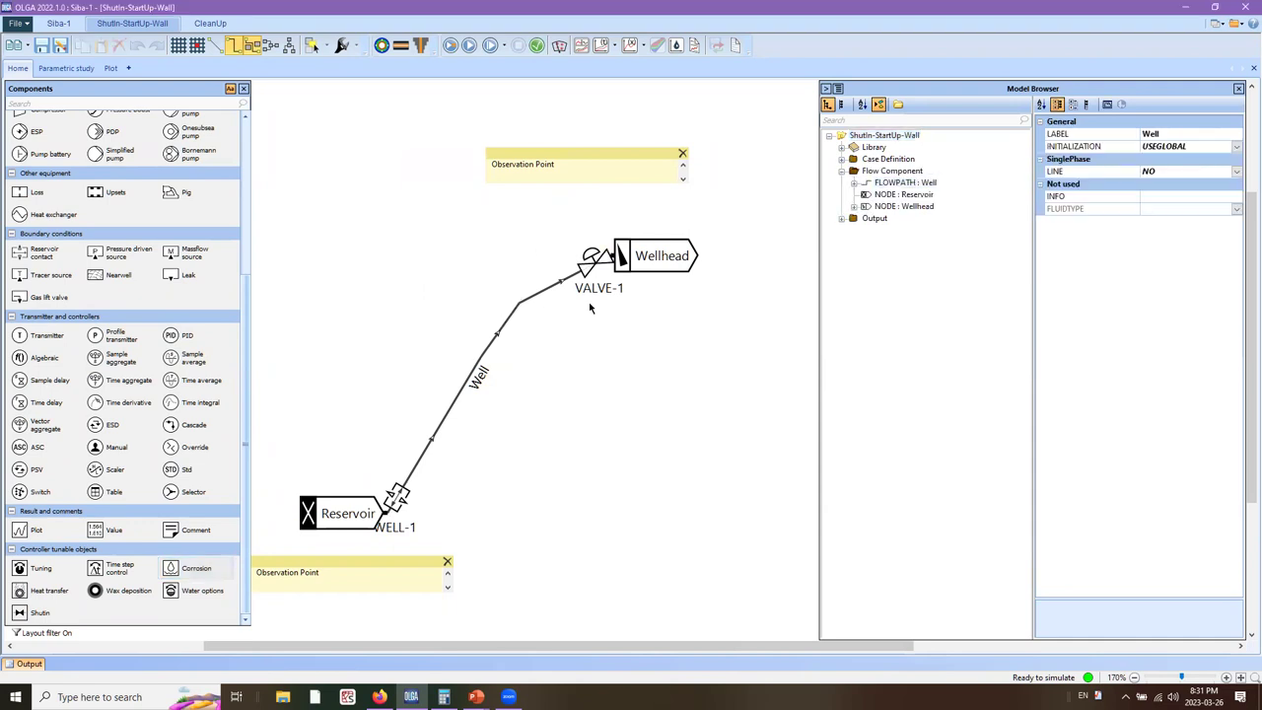
left_click(653, 163)
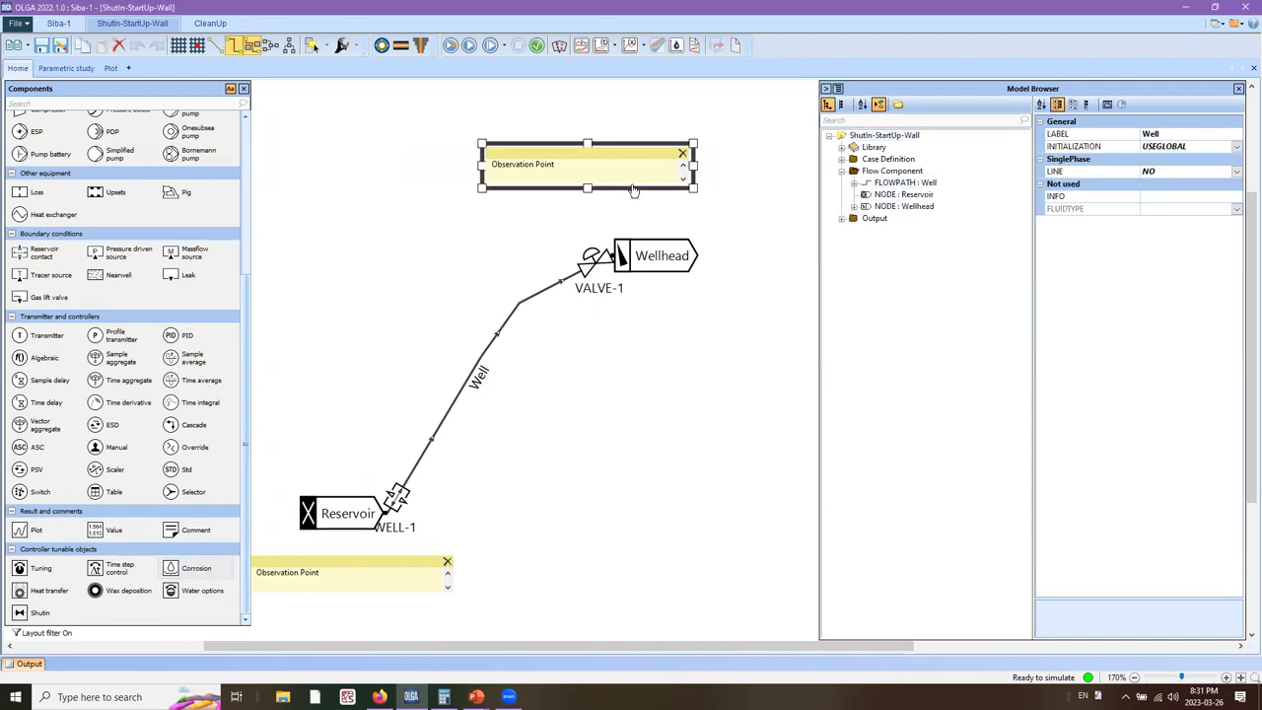
left_click(597, 220)
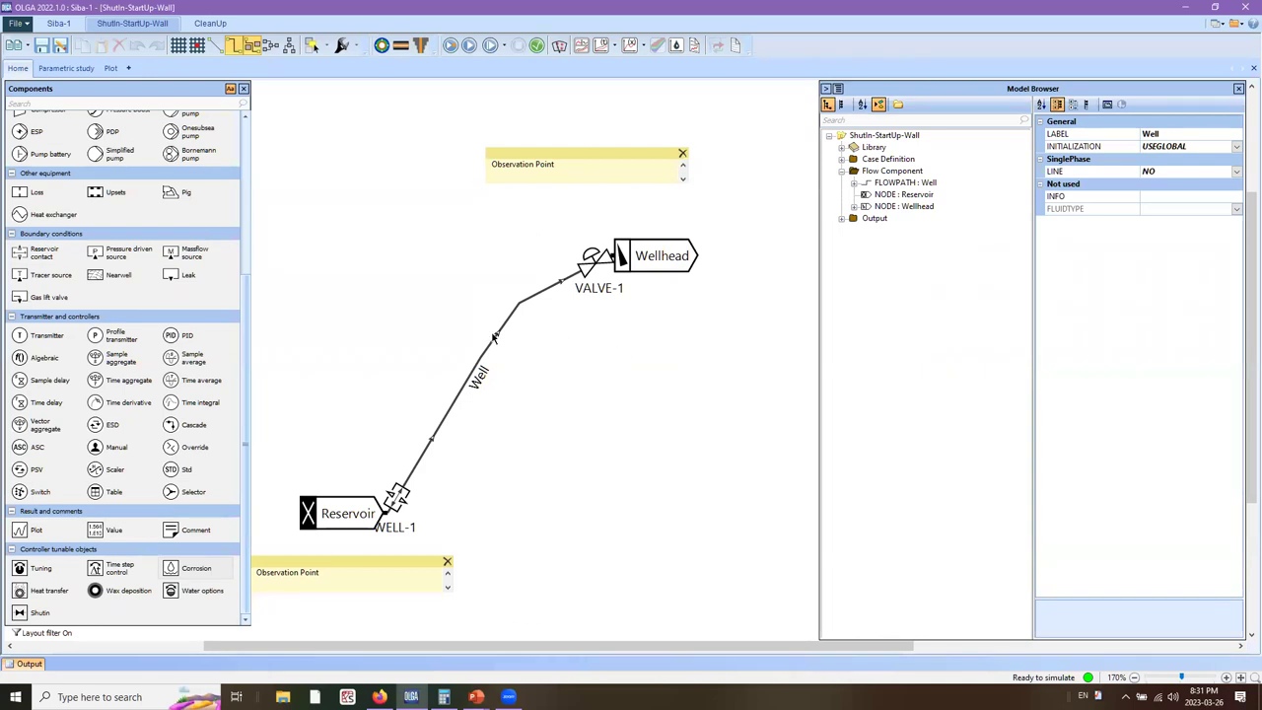
double_click(493, 337)
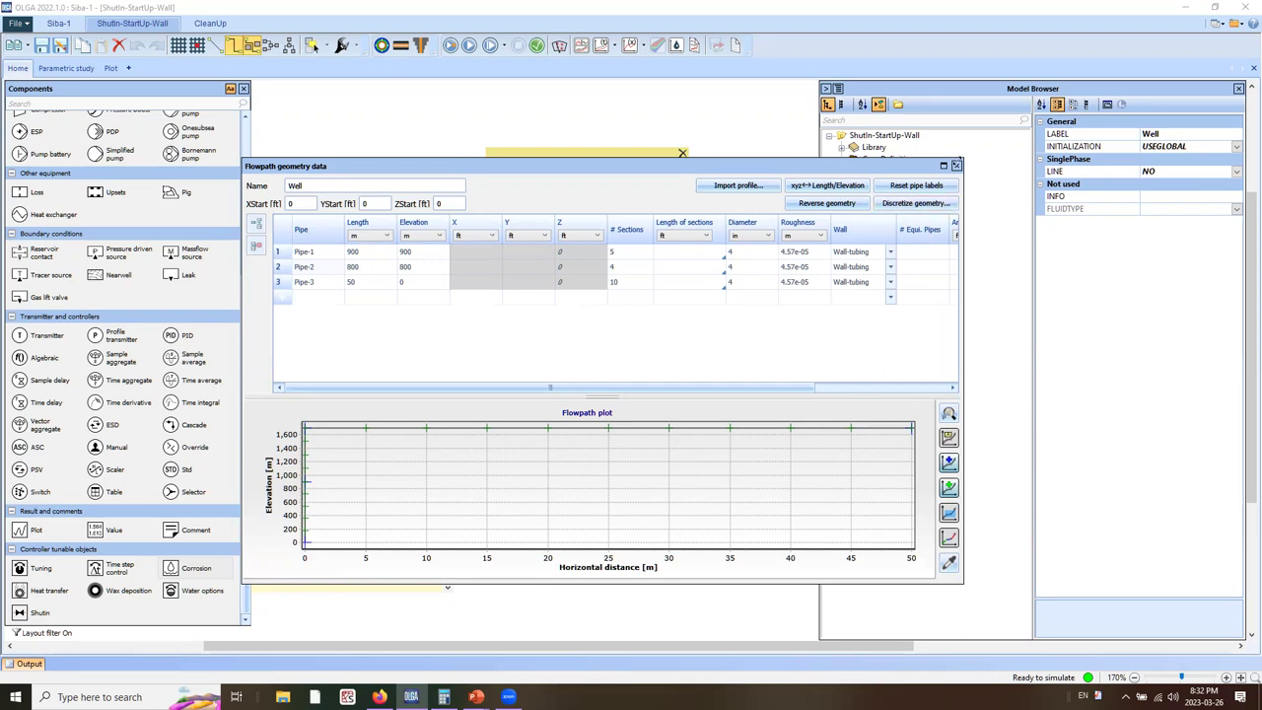
left_click(956, 166)
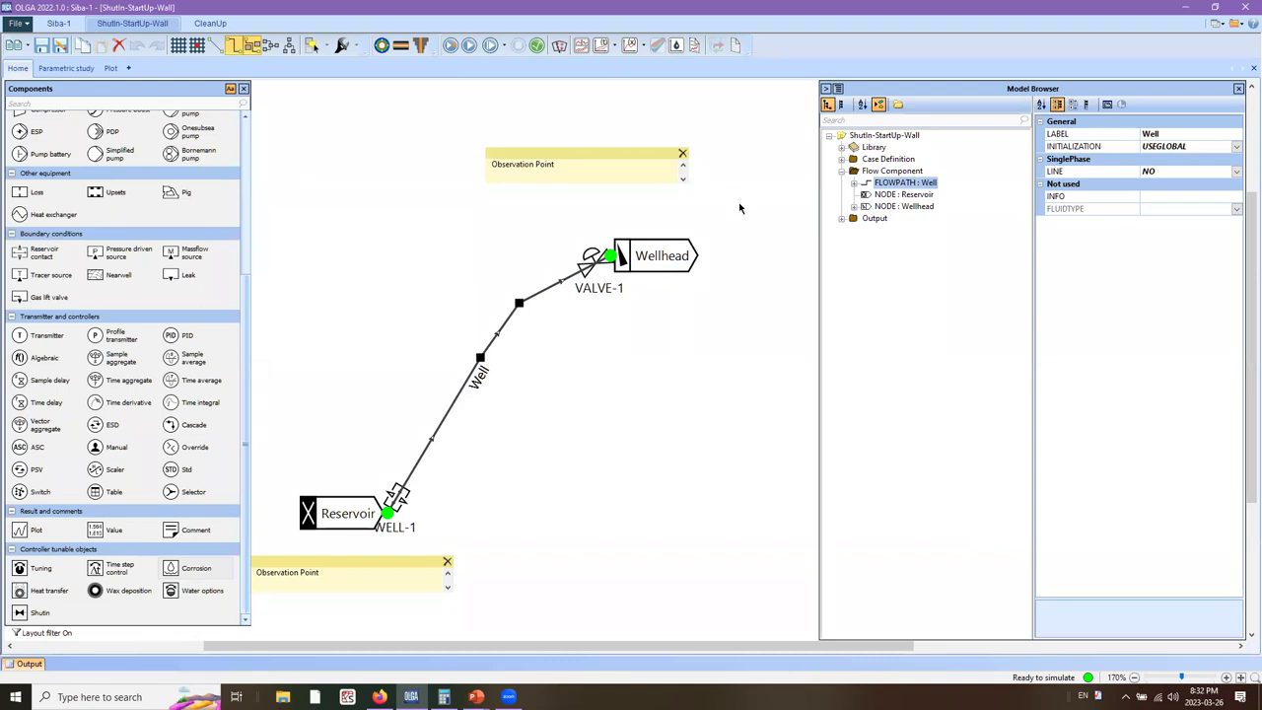
left_click(706, 323)
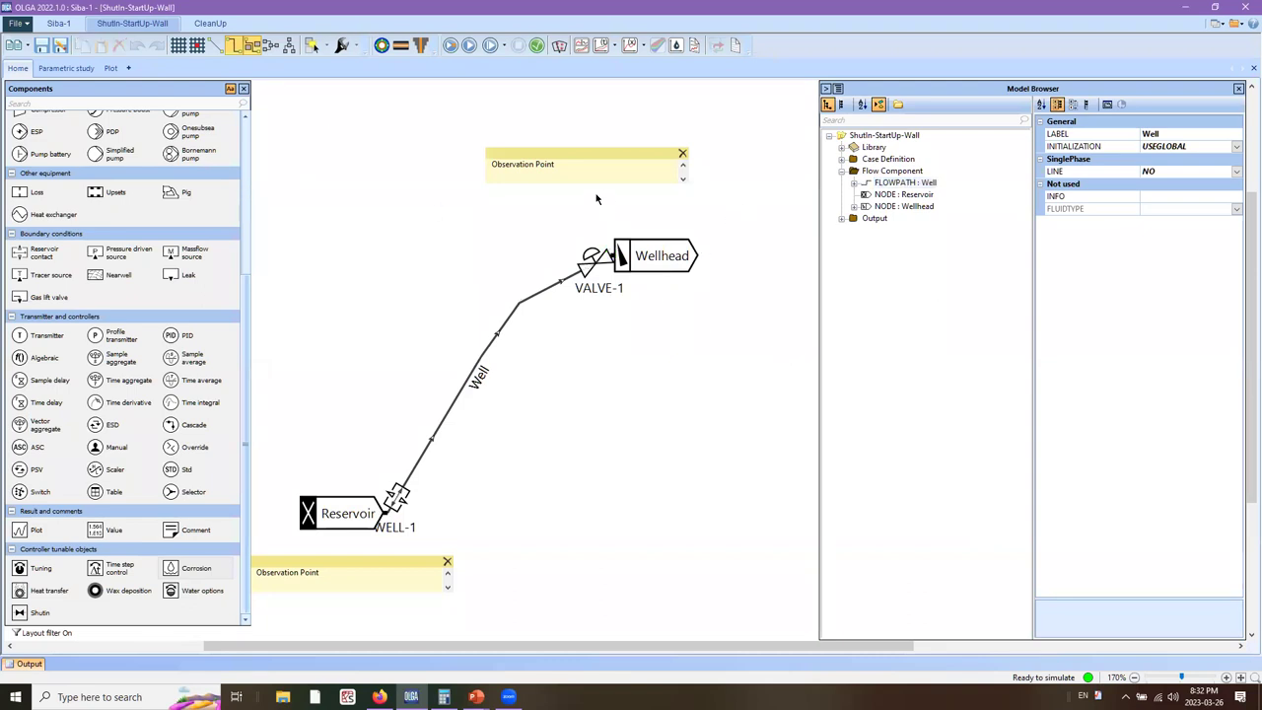
- Start a batch run of the ShutIn-StartUp-Wall case and bring the OLGA window back in front
left_click(450, 46)
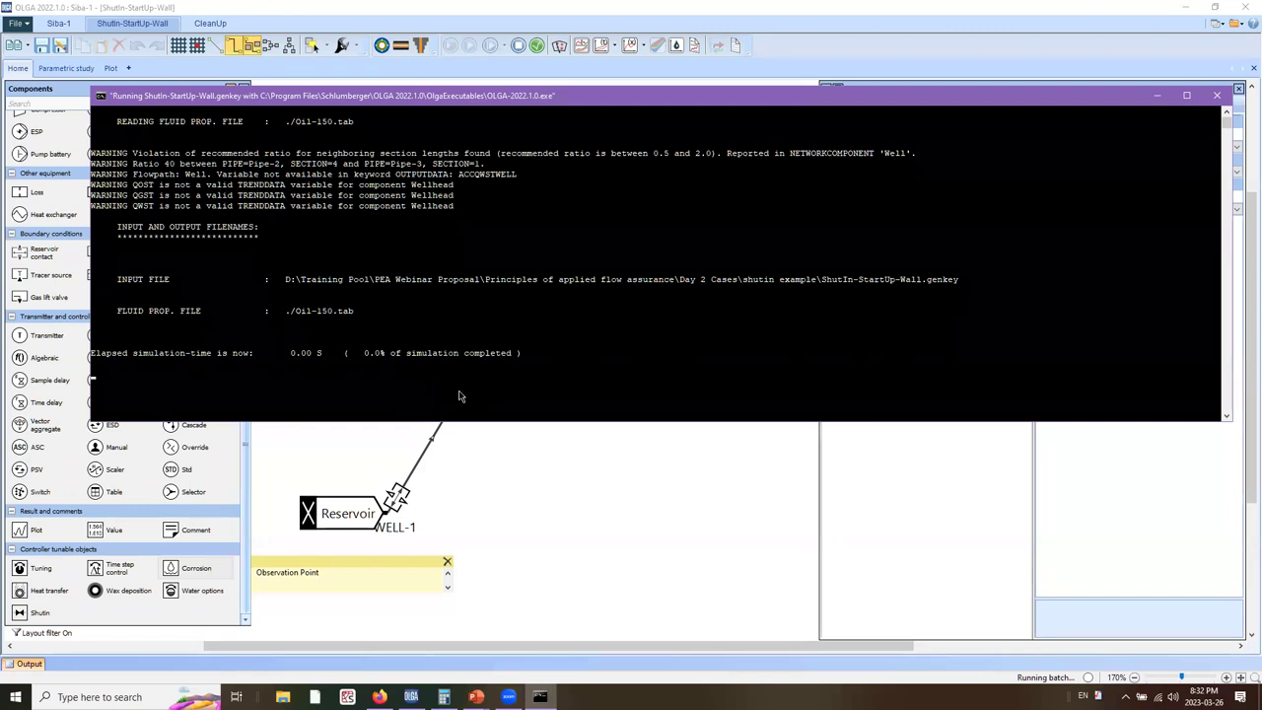
left_click(548, 469)
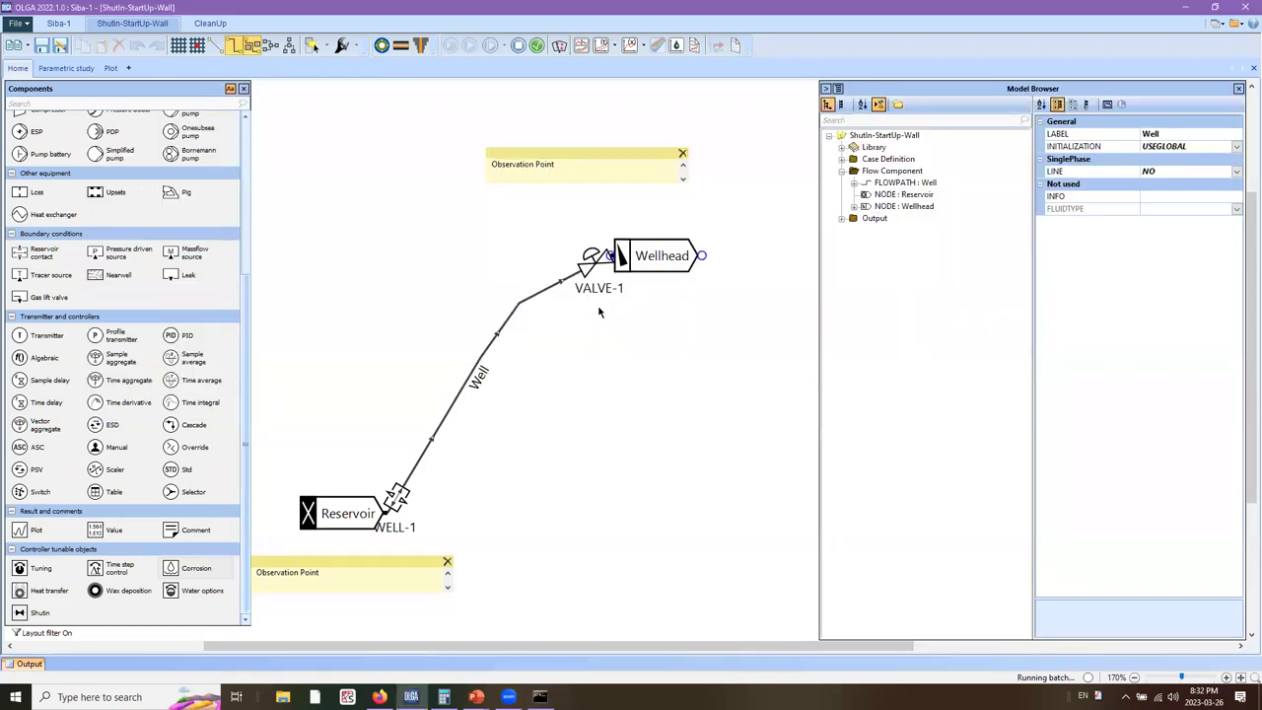
scroll(416, 387, "up", 1)
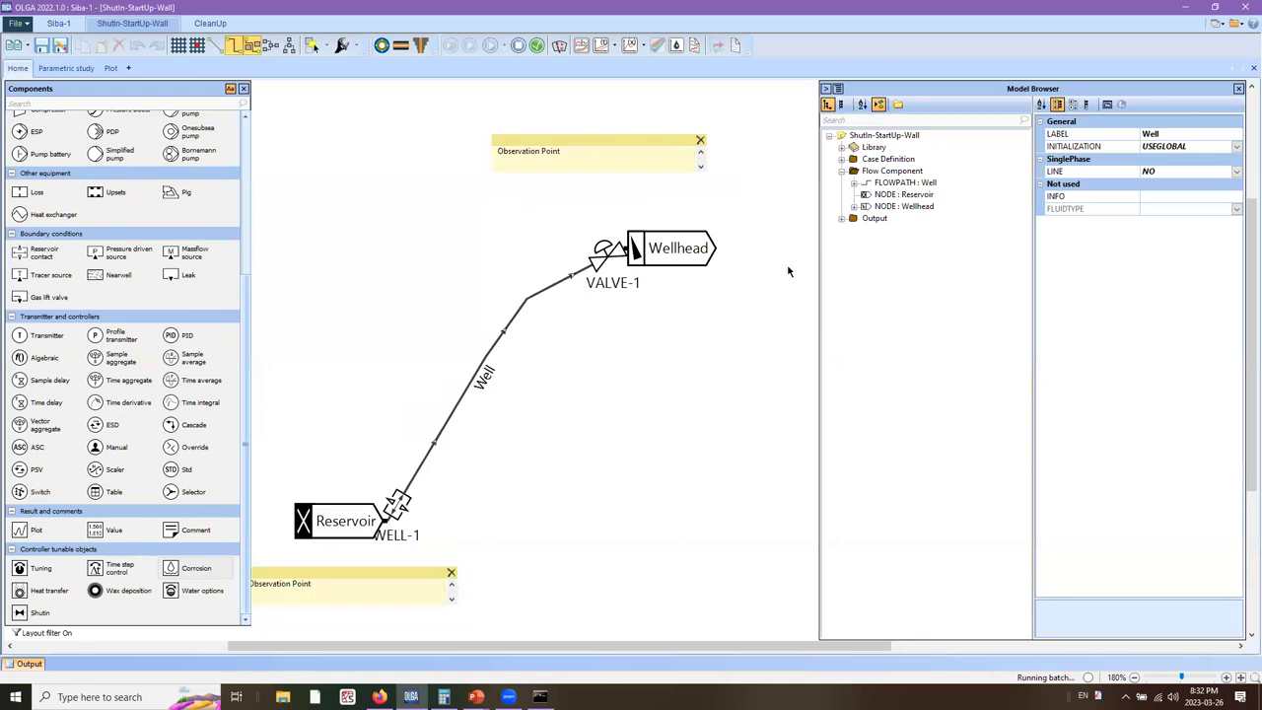
- Display the case's INTEGRATION settings and confirm the simulation end time of 40 h
left_click(843, 160)
left_click(897, 194)
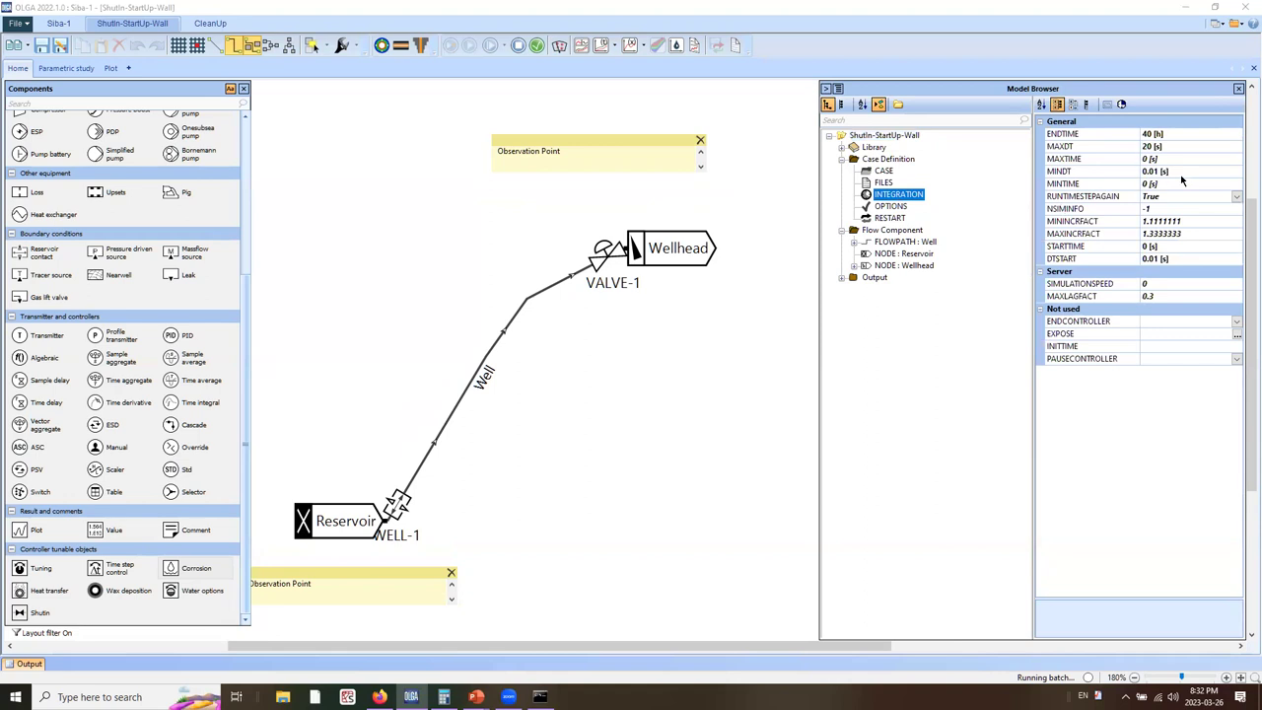
left_click(1199, 134)
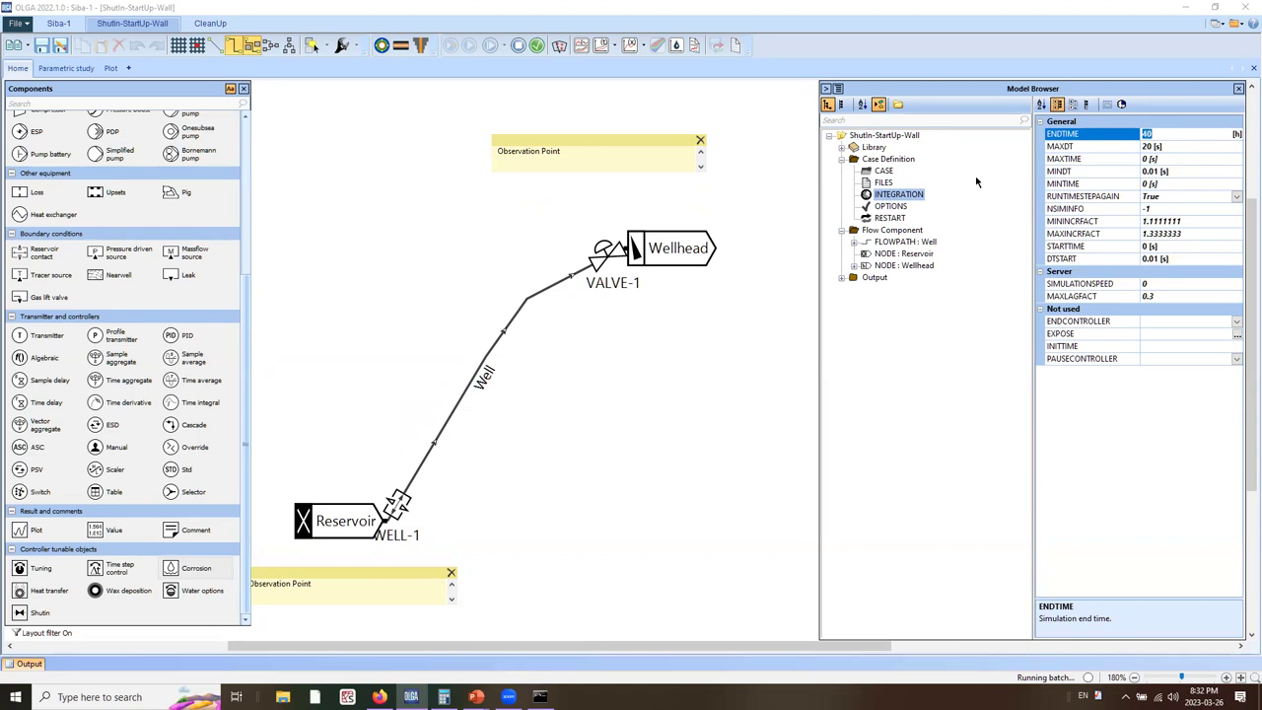
left_click(625, 388)
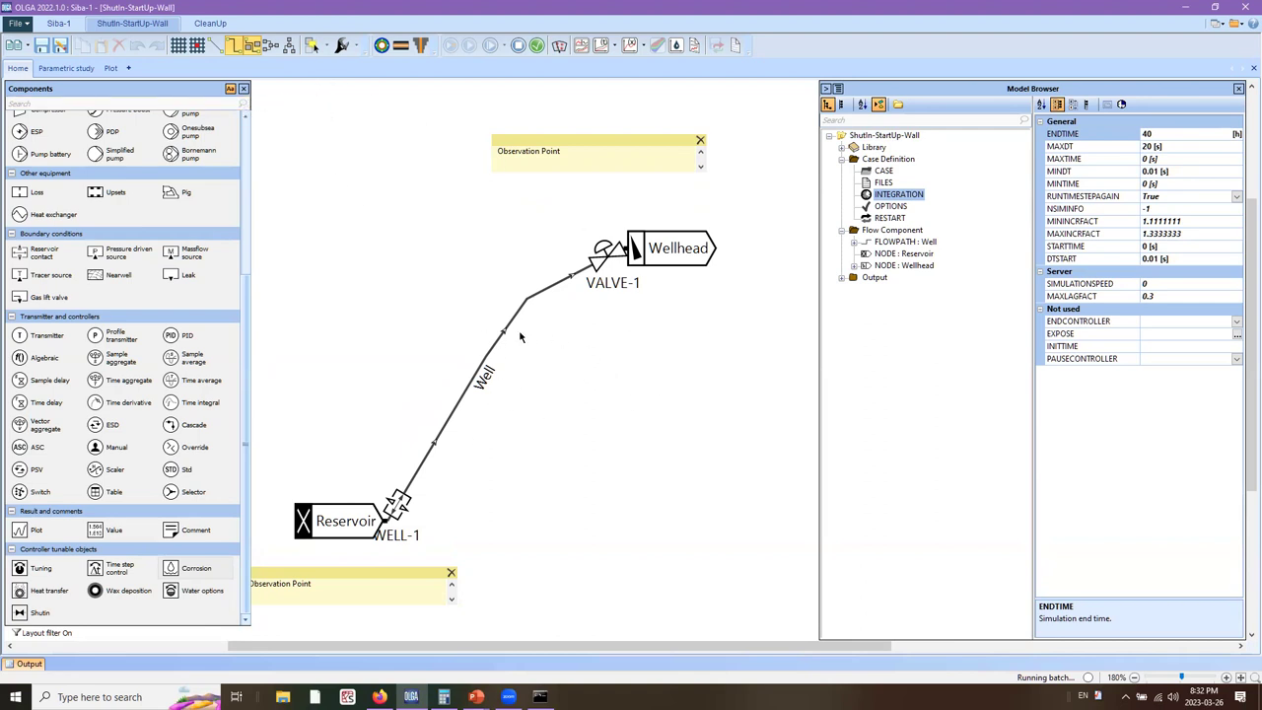
left_click(354, 51)
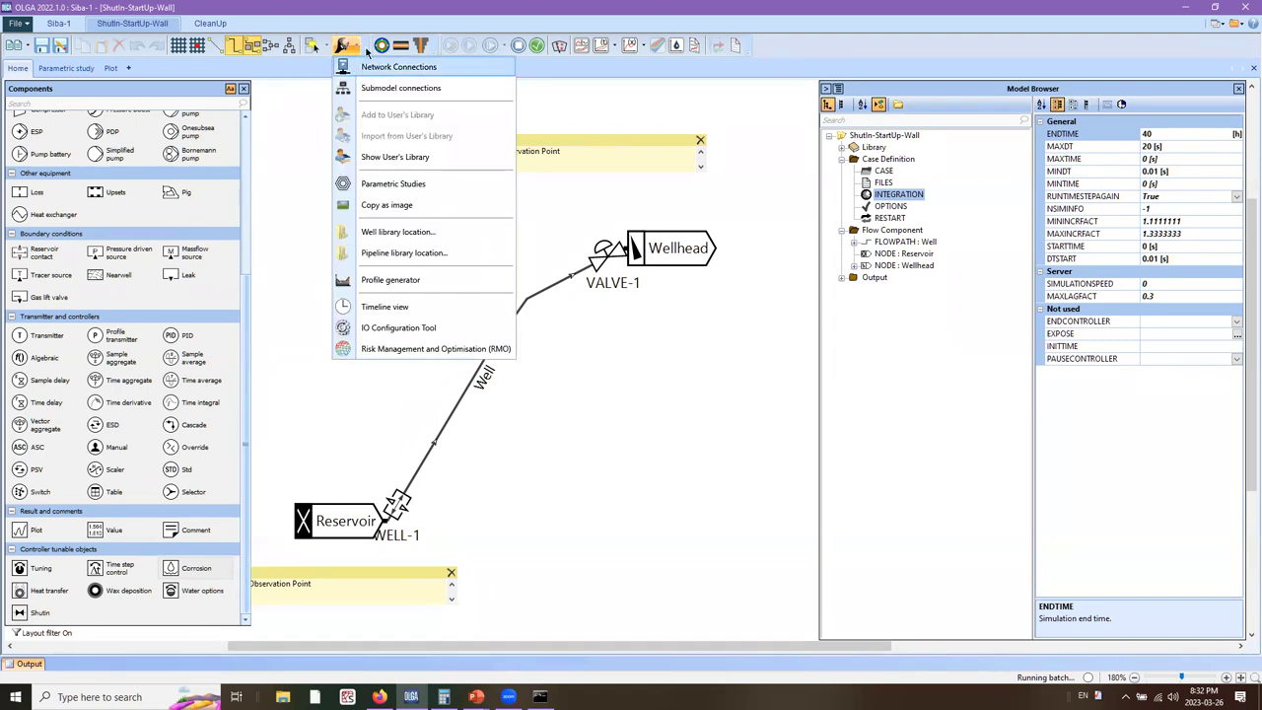
- Create a Timeline view showing VALVE-1 opening 0.05 to 0.5 near 24 h, then return to the diagram
left_click(370, 307)
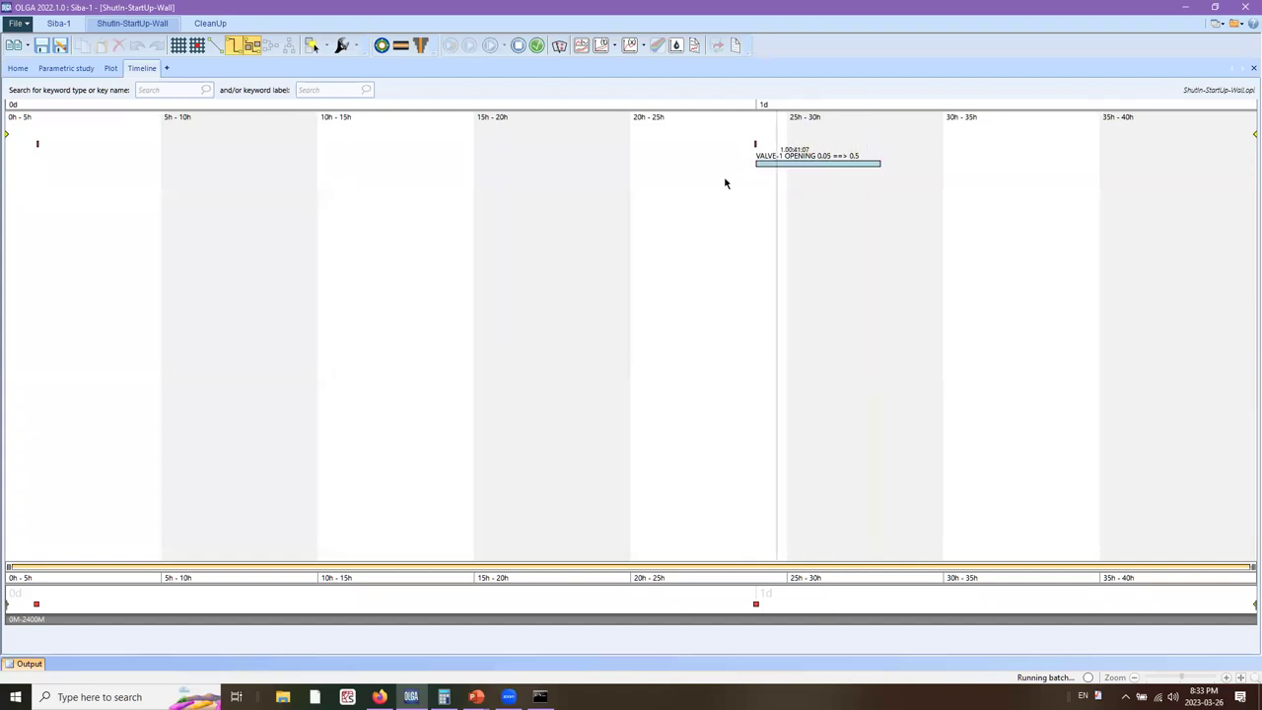
left_click(18, 68)
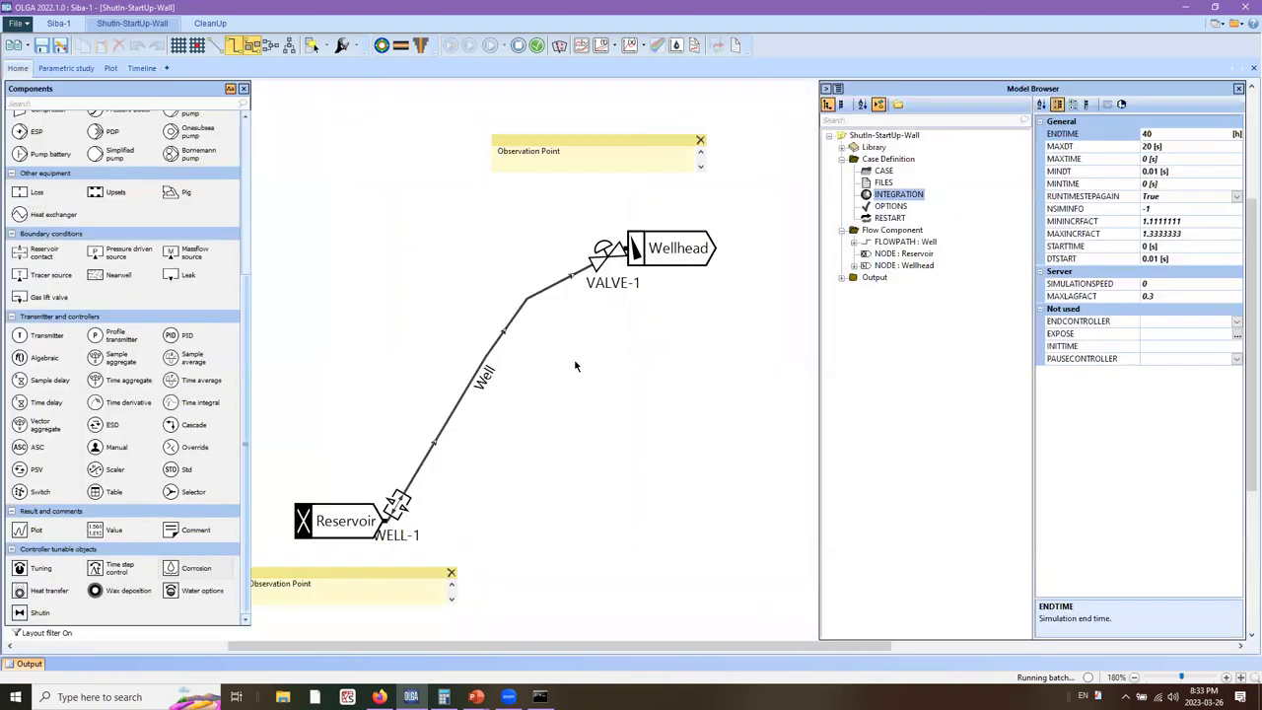
- Close the finished simulation console and display VALVE-1's opening time-series plot
left_click(540, 696)
left_click(481, 381)
key("Return")
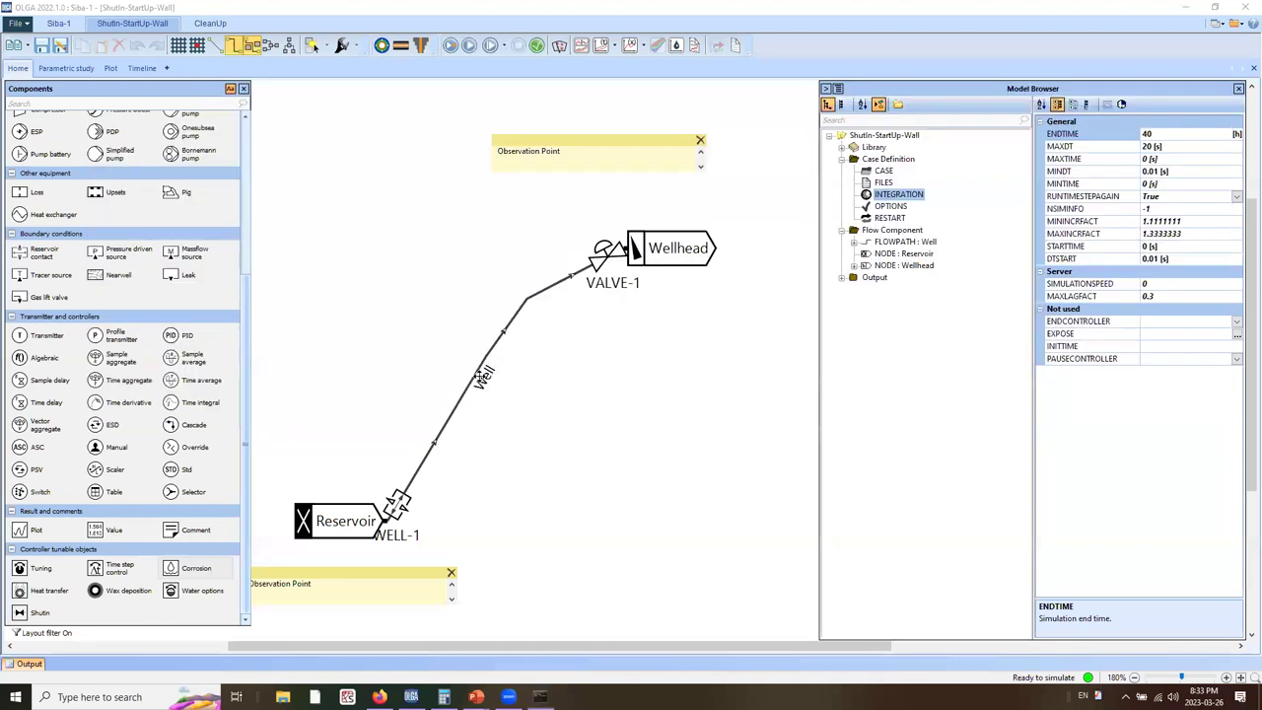
left_click(599, 261)
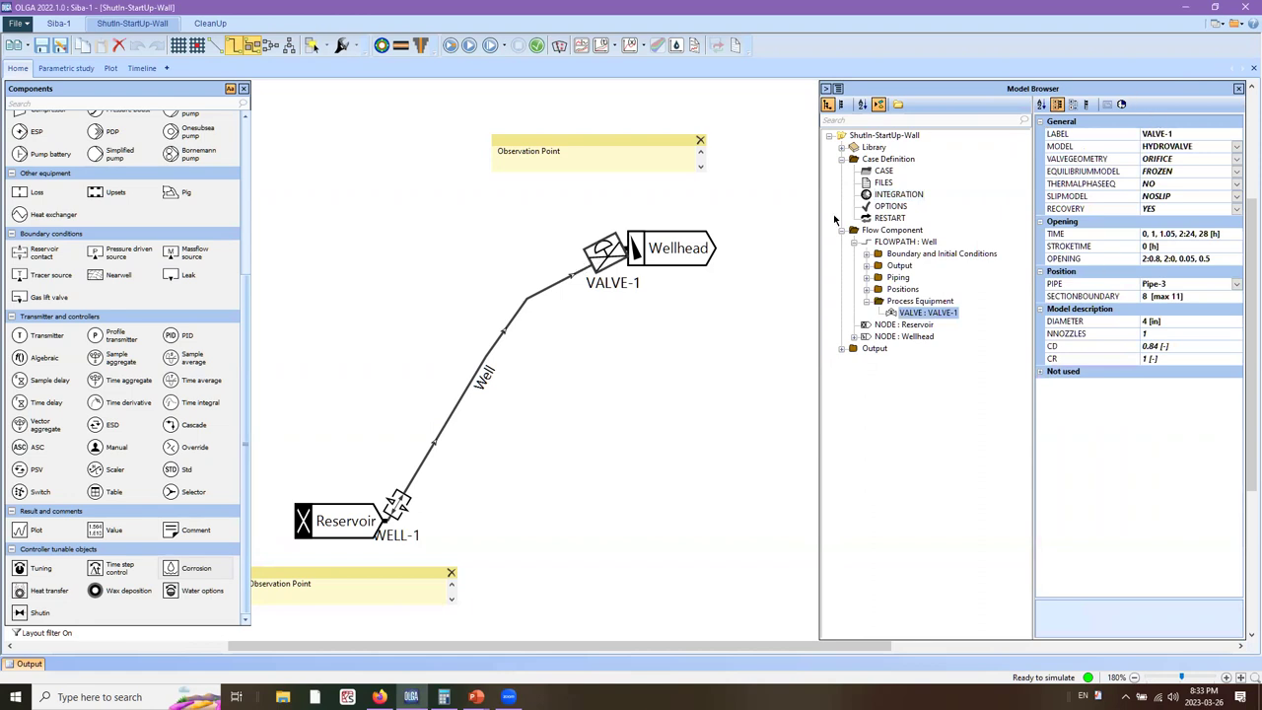
left_click(1120, 105)
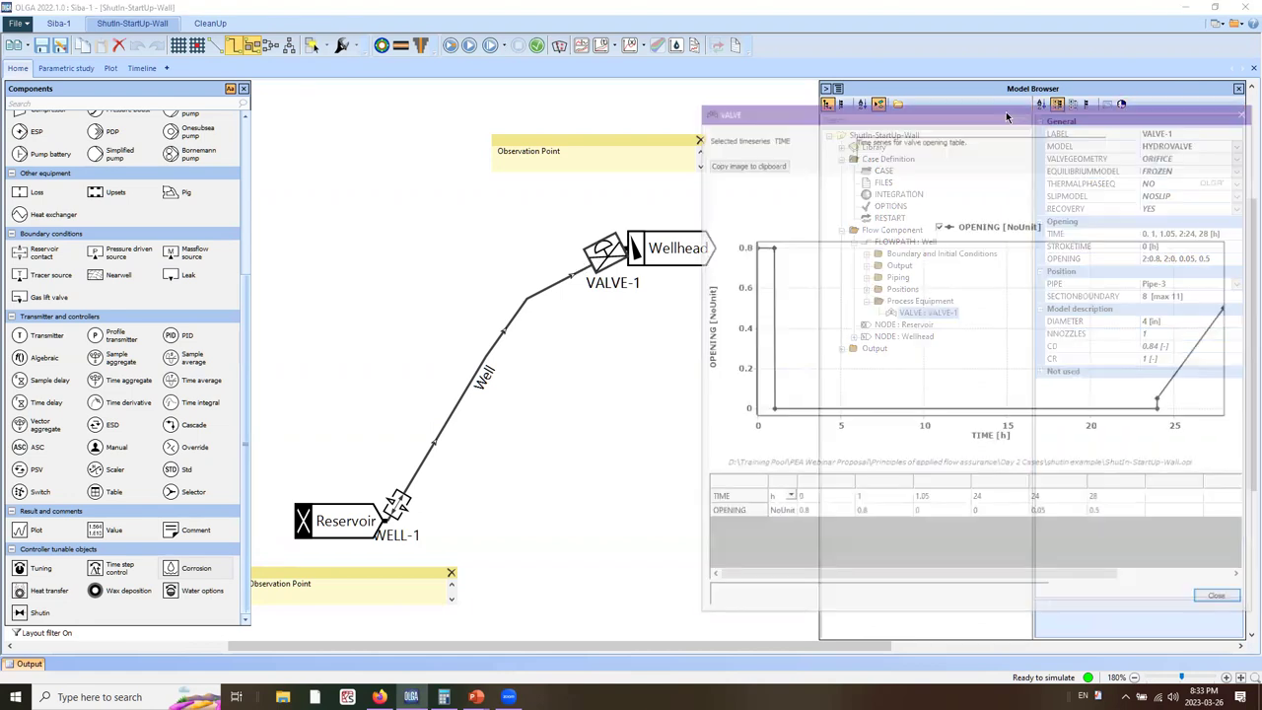
- Pan the VALVE-1 opening plot to review its 1 h shut-in and 24–28 h reopening, then close it
left_click_drag(979, 112, 733, 96)
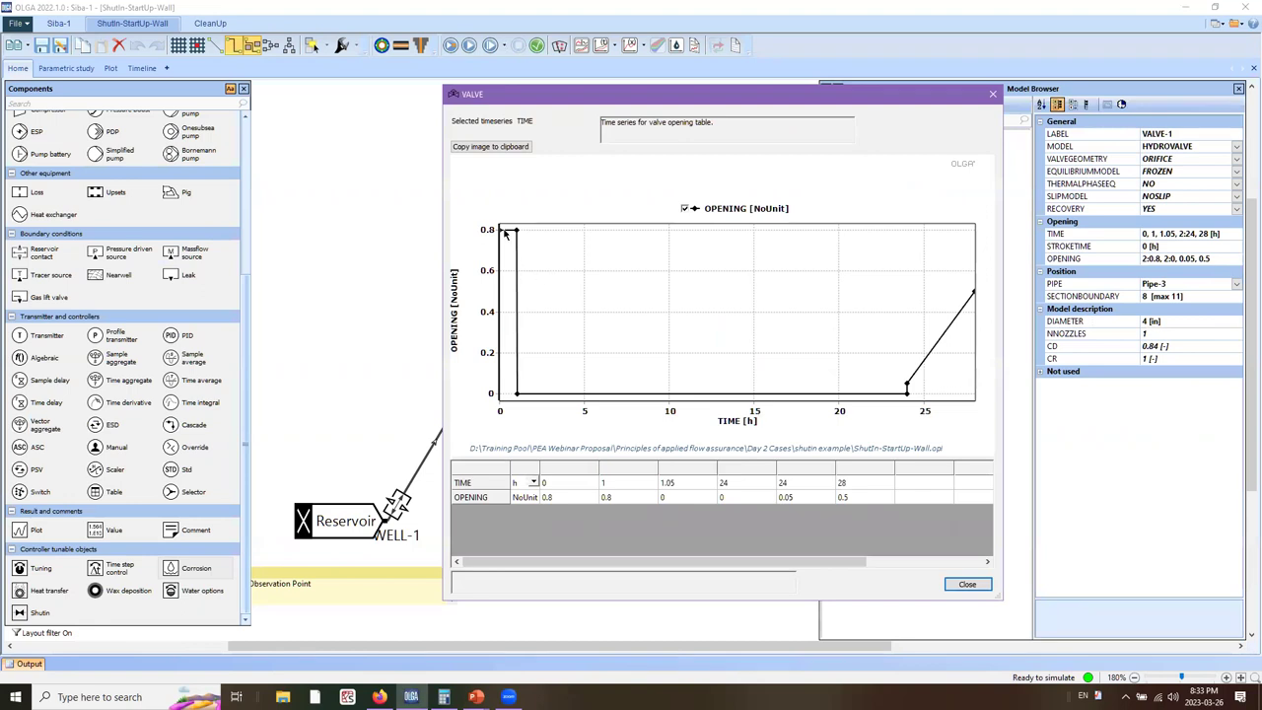
left_click_drag(552, 243, 580, 250)
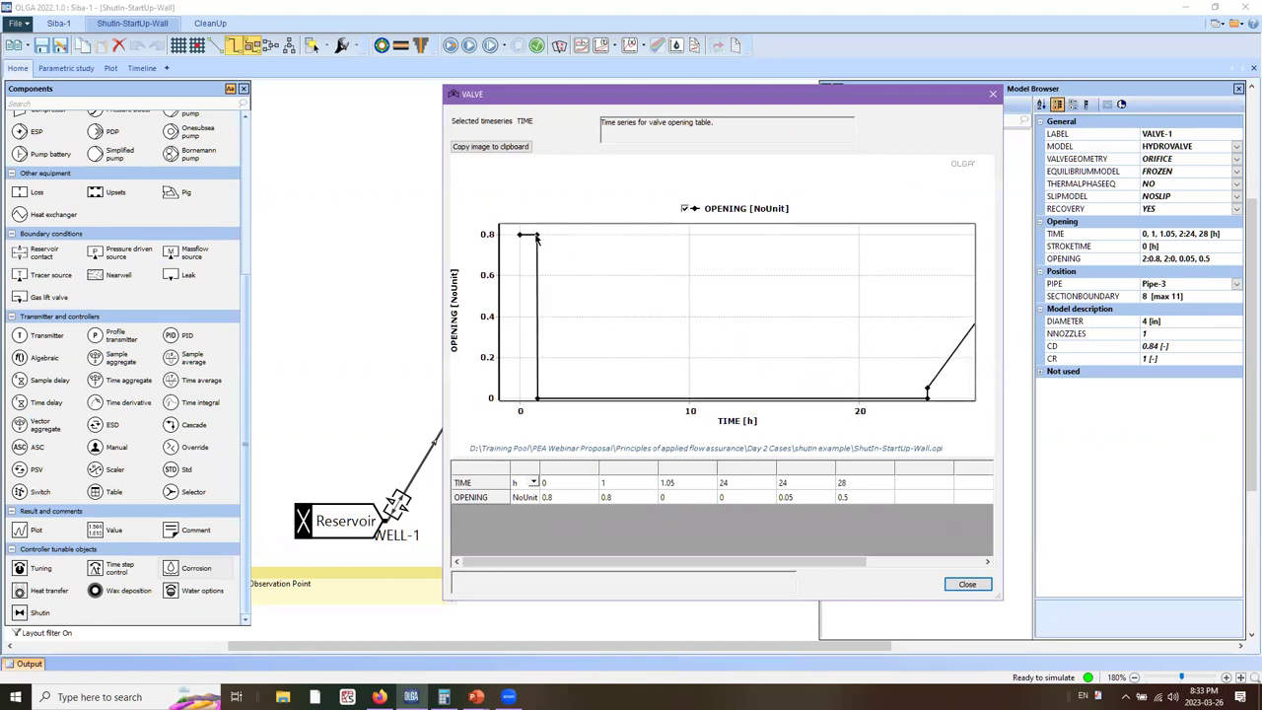
mouse_move(521, 239)
left_click_drag(625, 305, 548, 307)
right_click(593, 326)
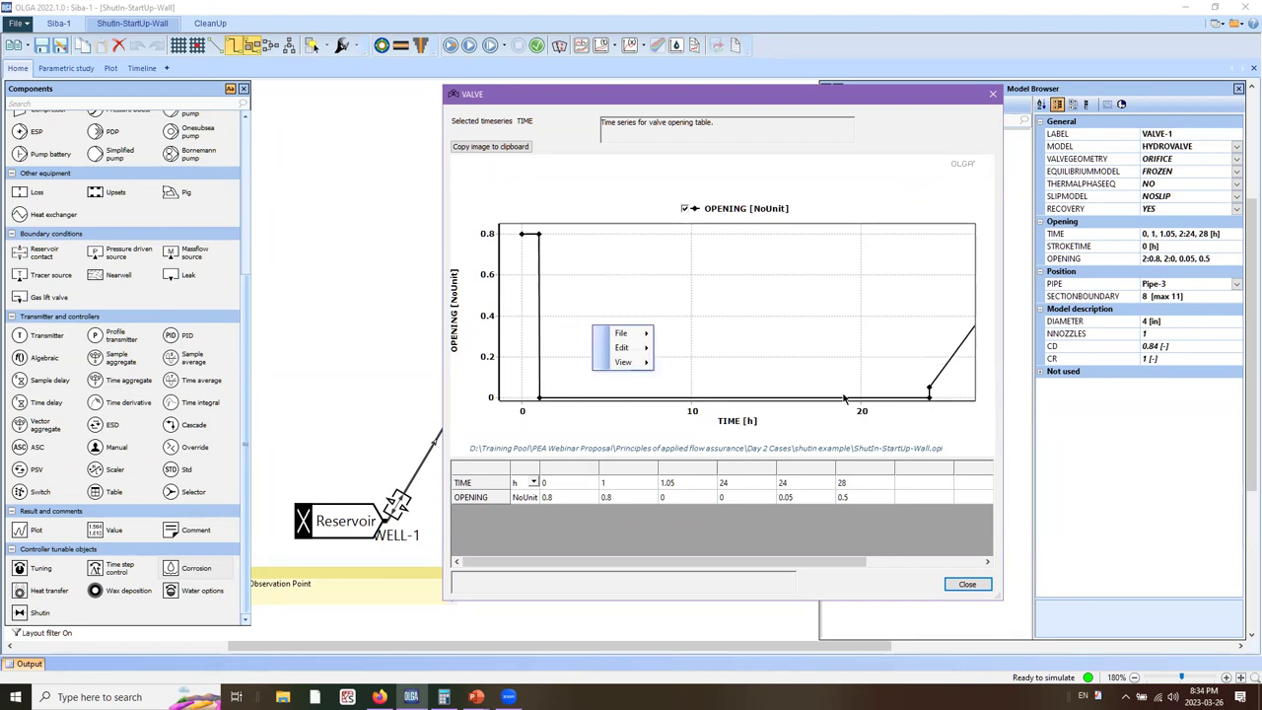
left_click_drag(864, 352, 767, 318)
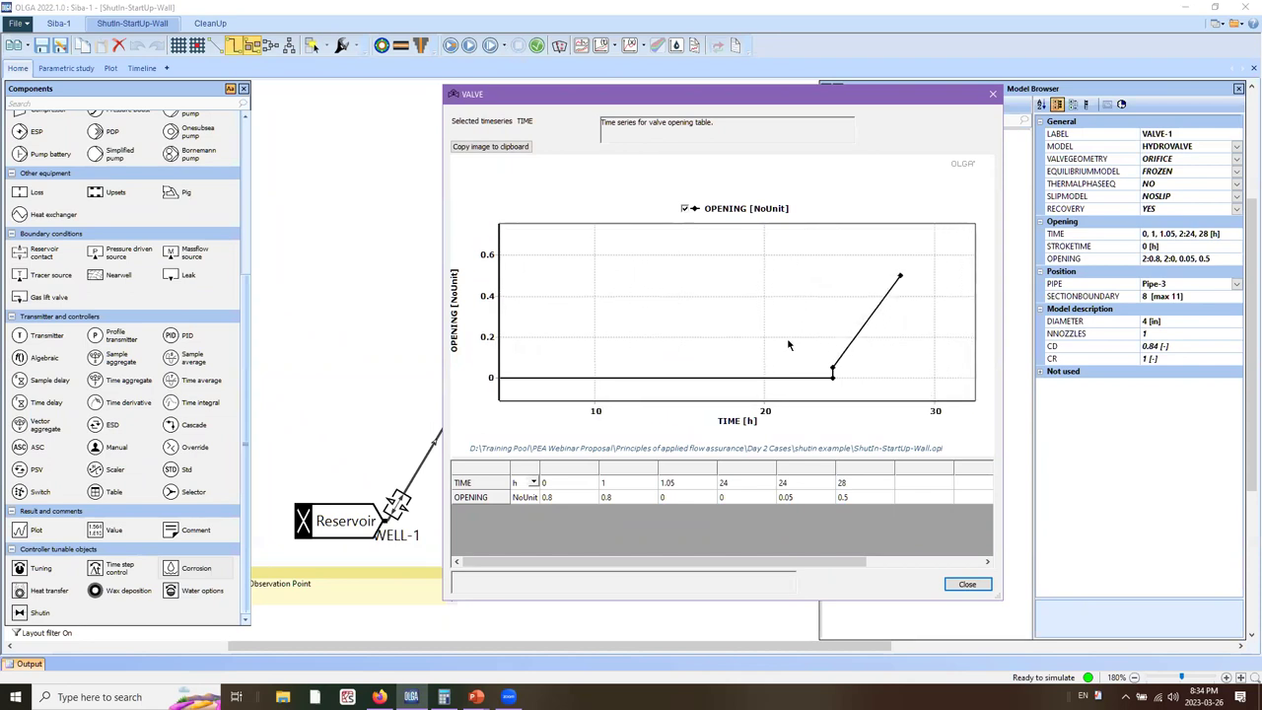
left_click_drag(852, 377, 833, 377)
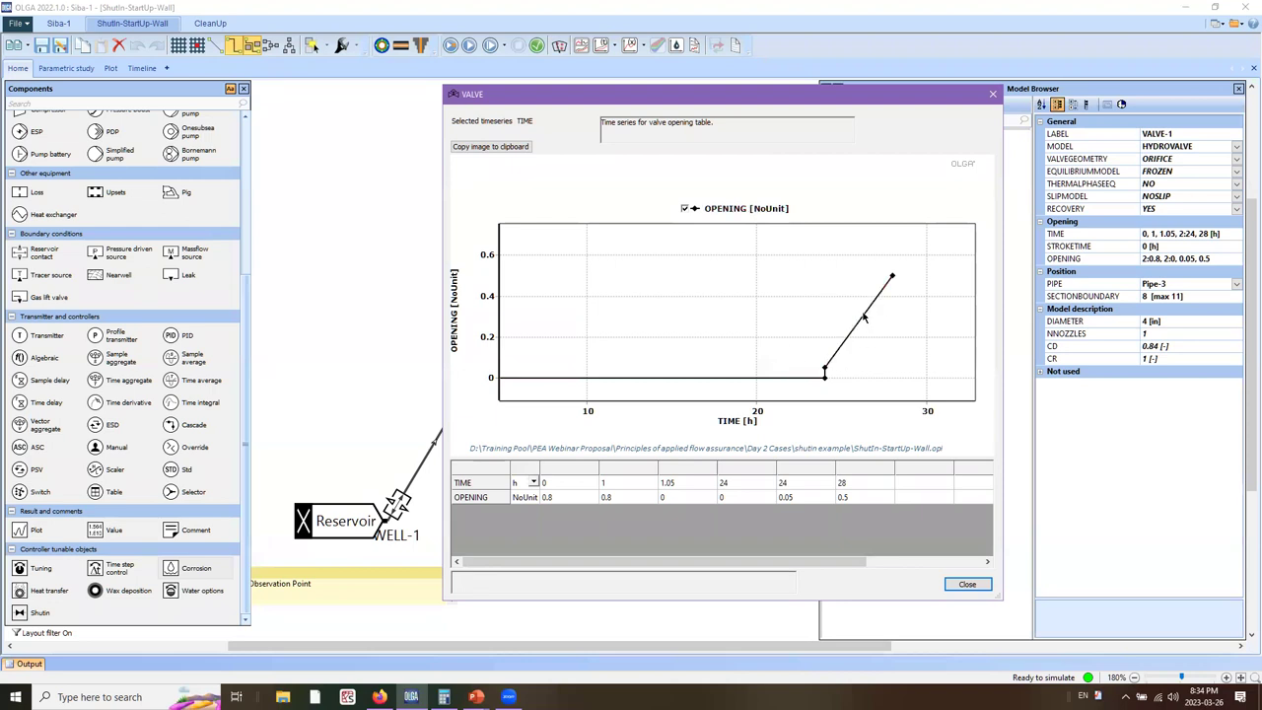
left_click(993, 95)
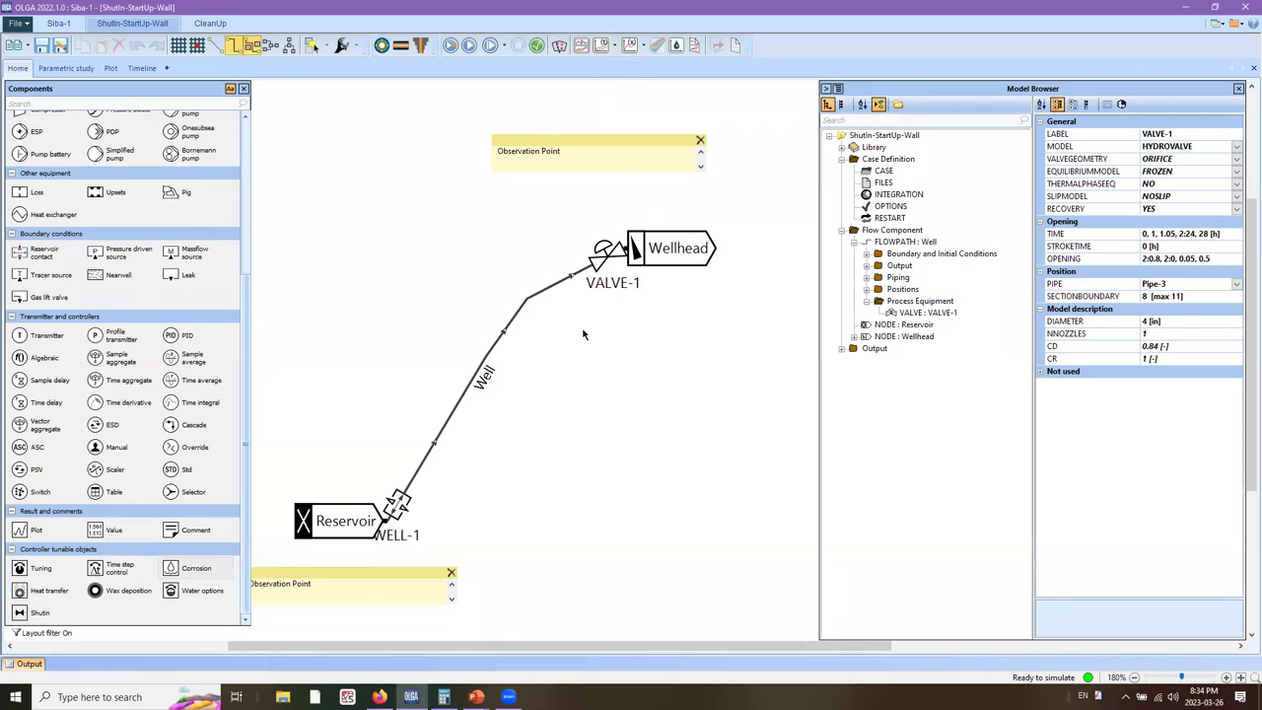
- Start a new trend plot and tick QOST at P-WH plus PT and TM at P-BH
left_click(599, 46)
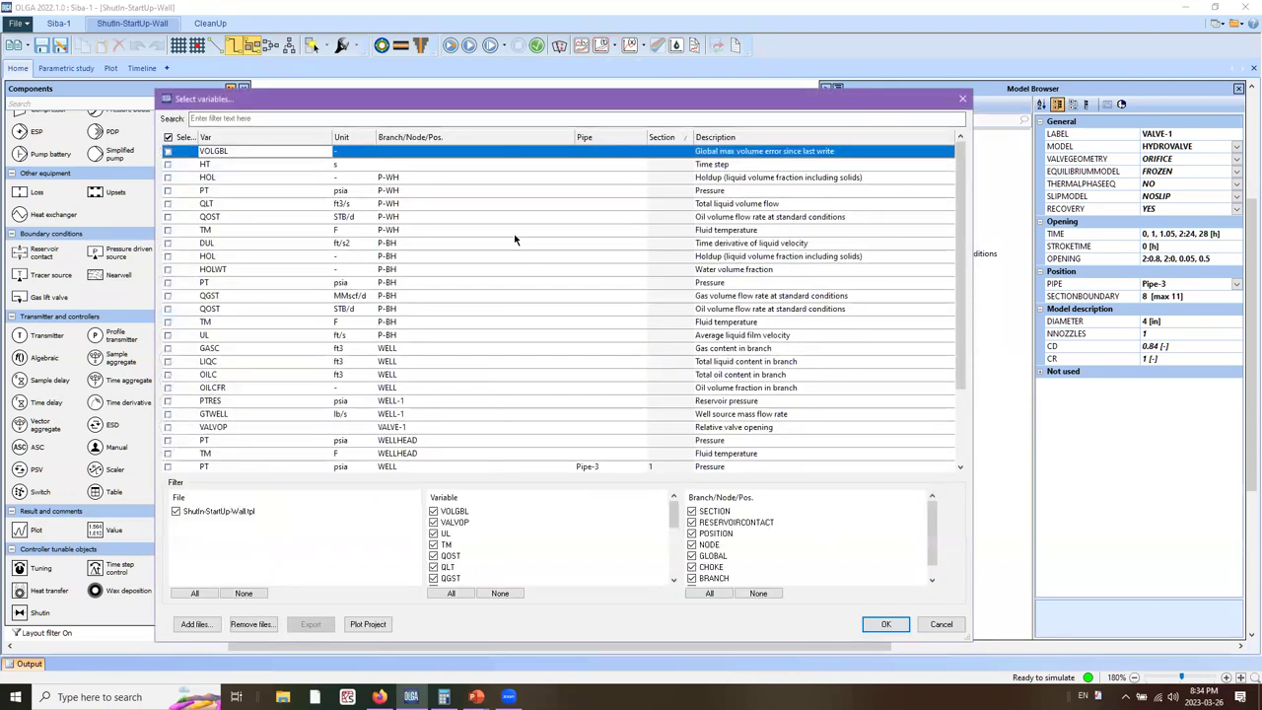
scroll(507, 259, "down", 2)
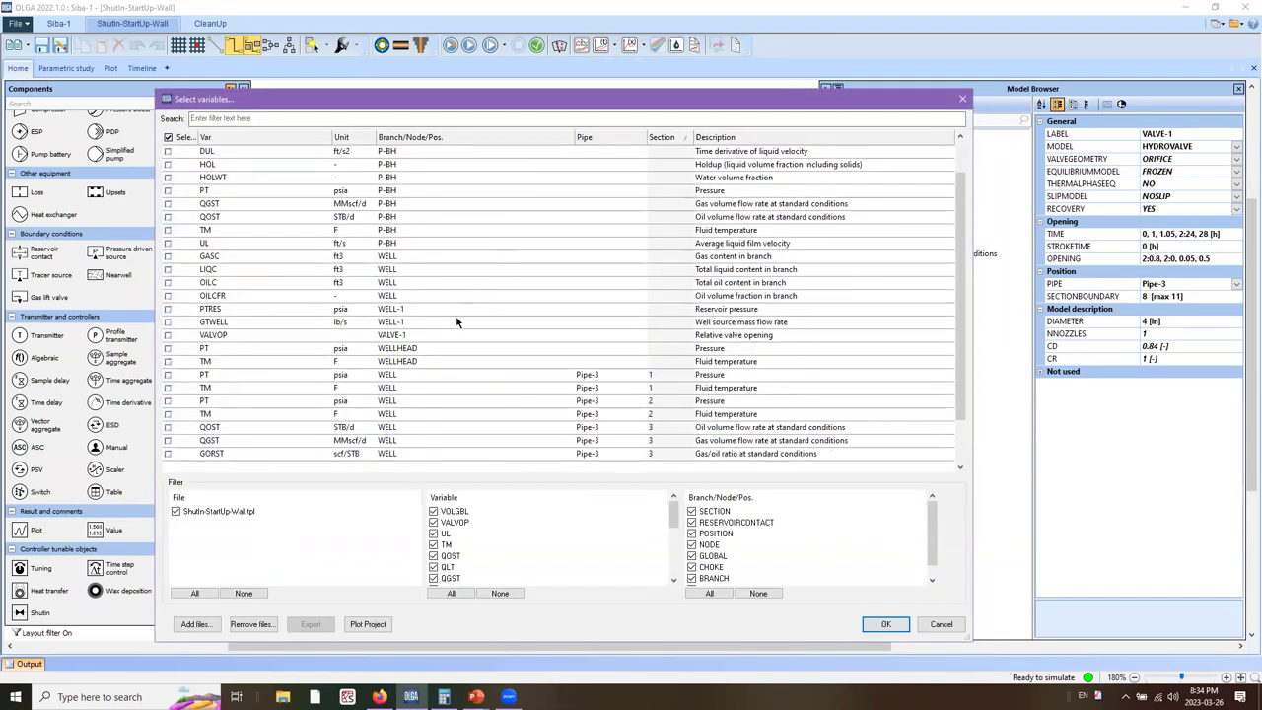
scroll(424, 325, "up", 2)
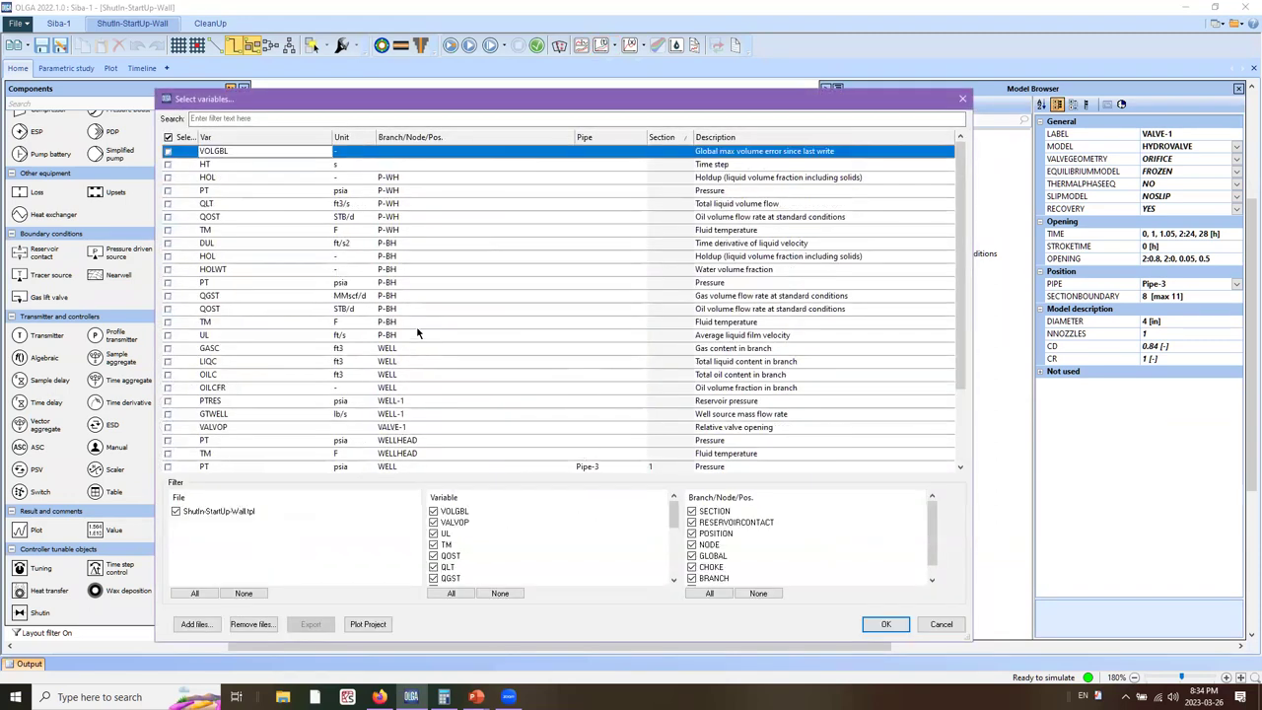
left_click(389, 219)
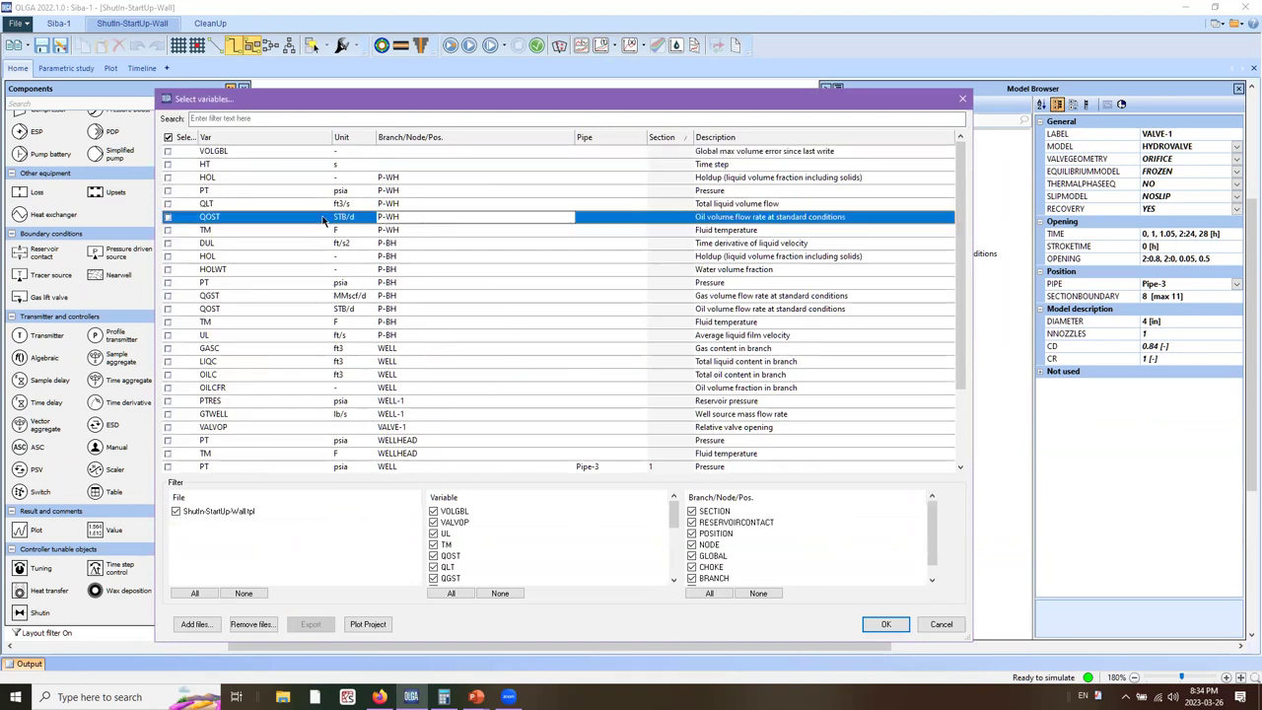
left_click(168, 217)
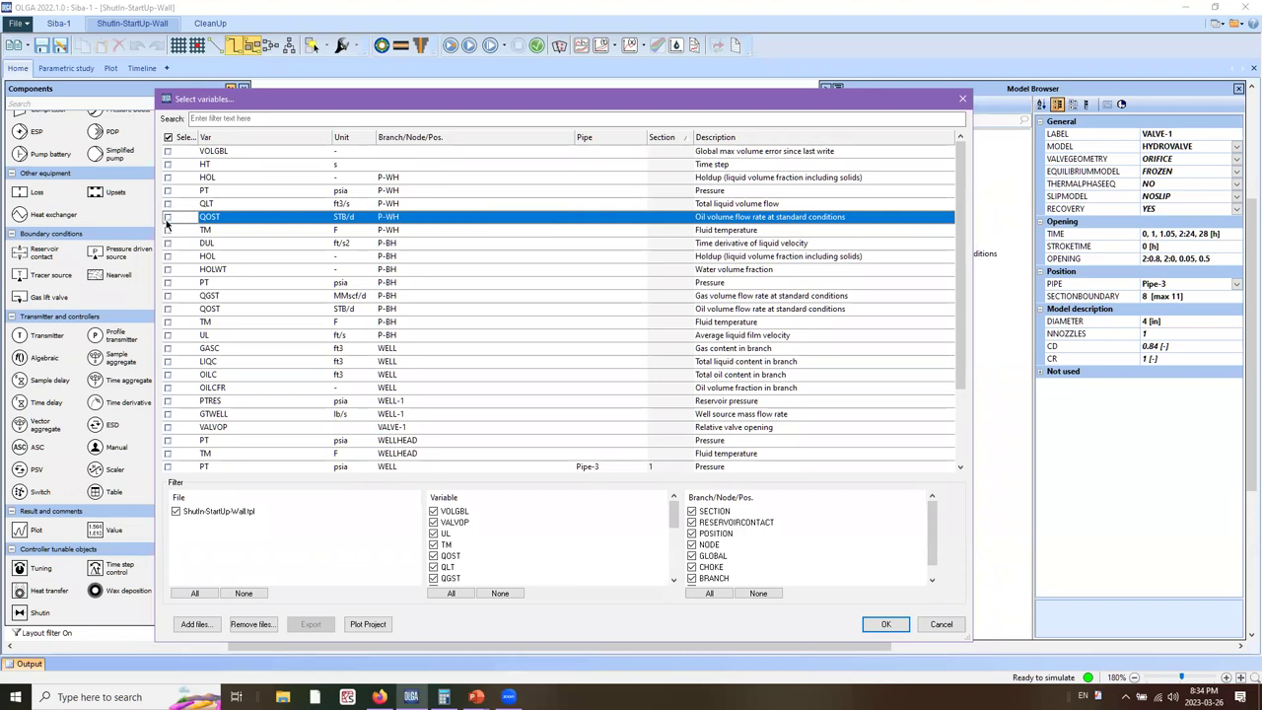
left_click(417, 286)
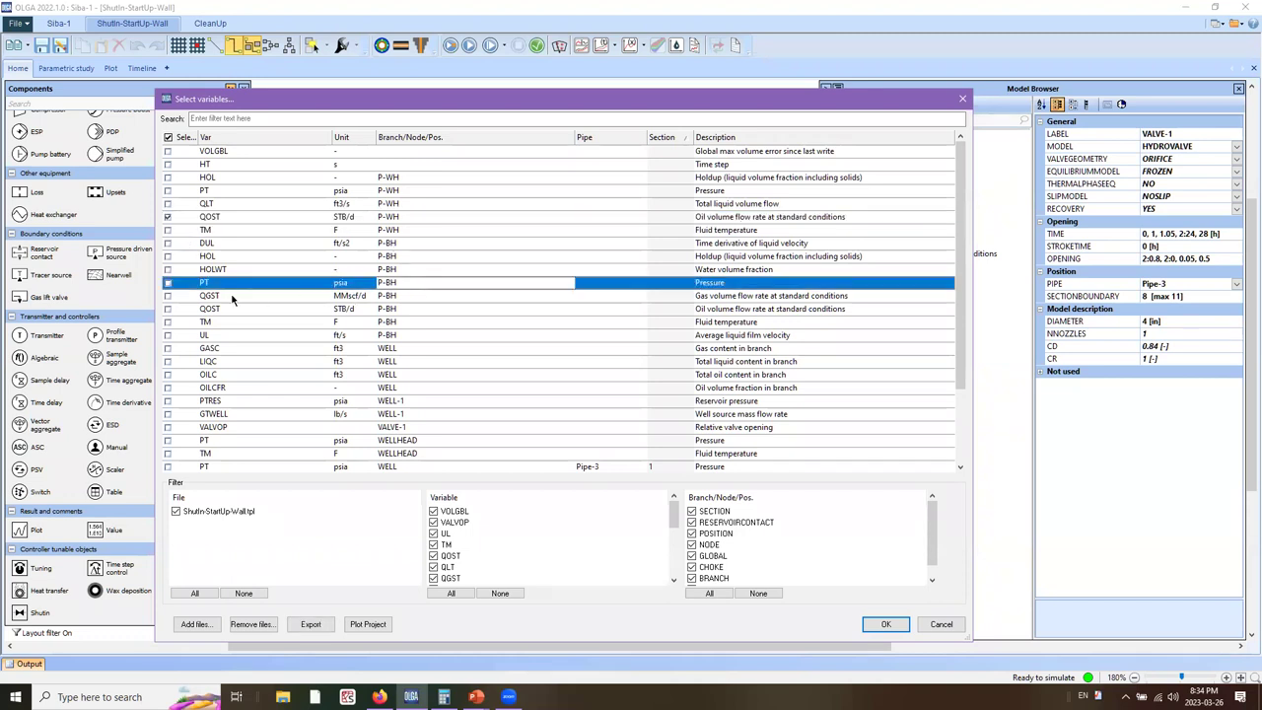
left_click(167, 283)
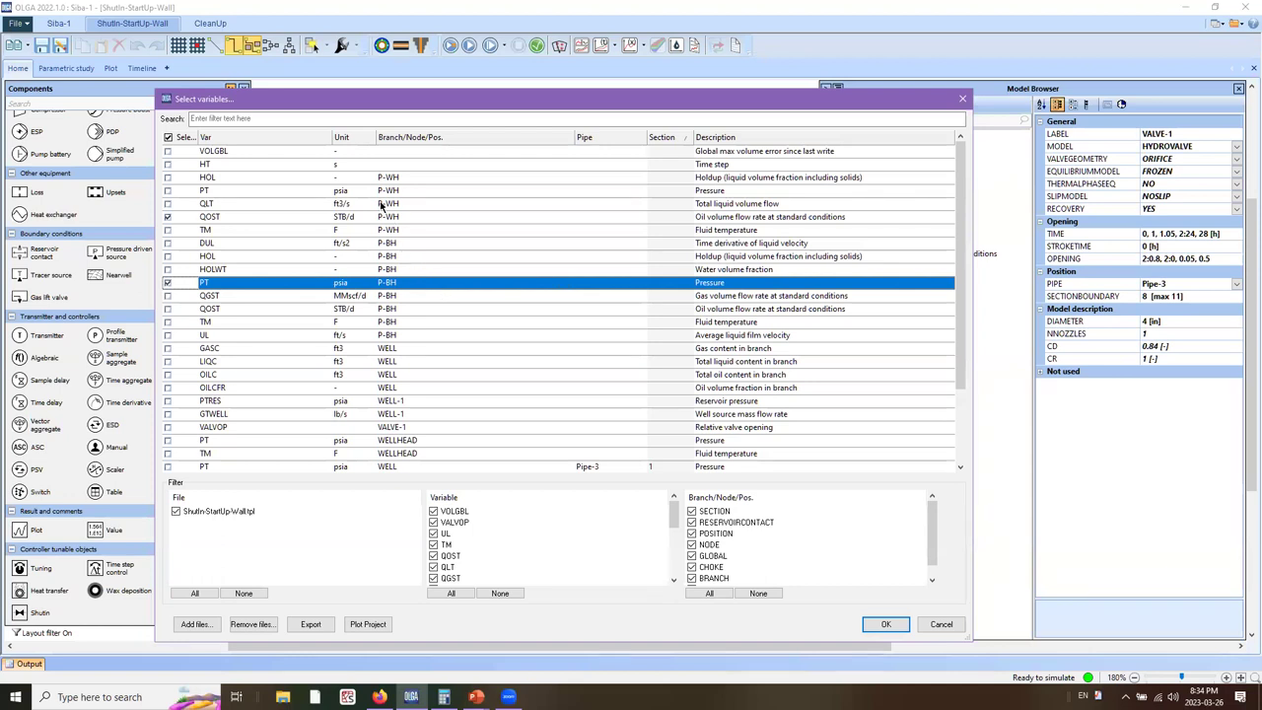
left_click(245, 325)
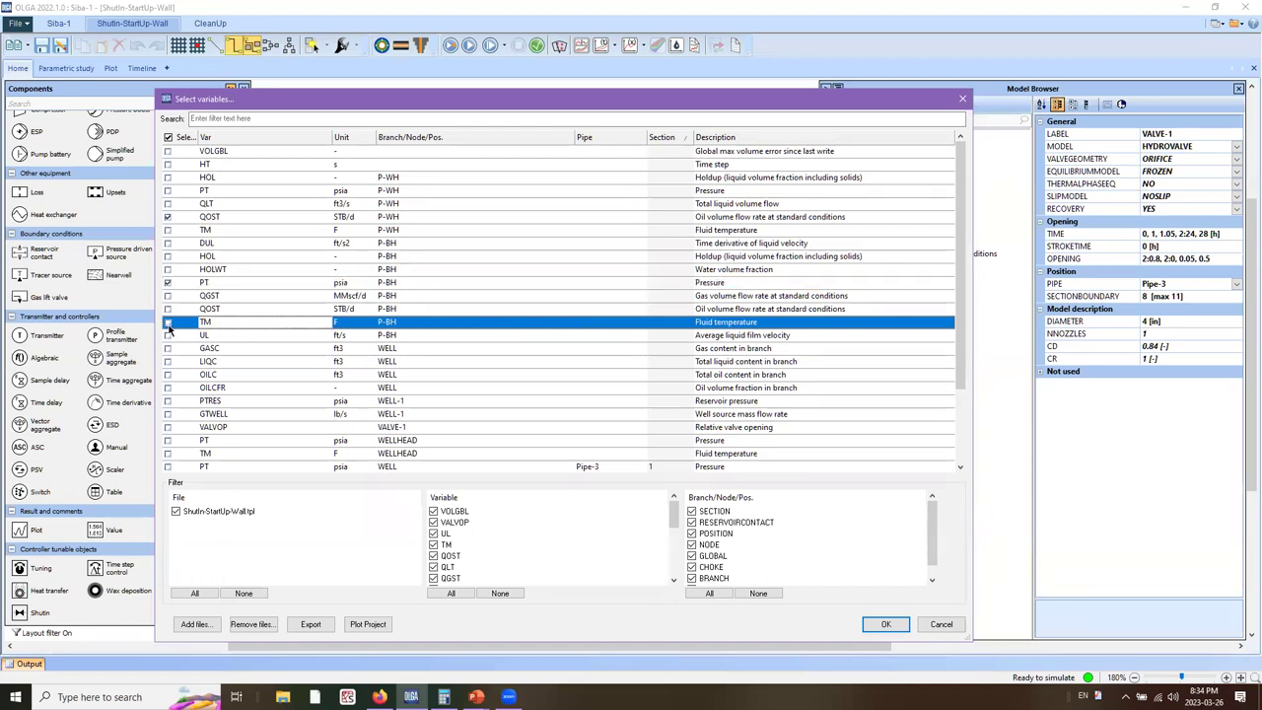
left_click(168, 324)
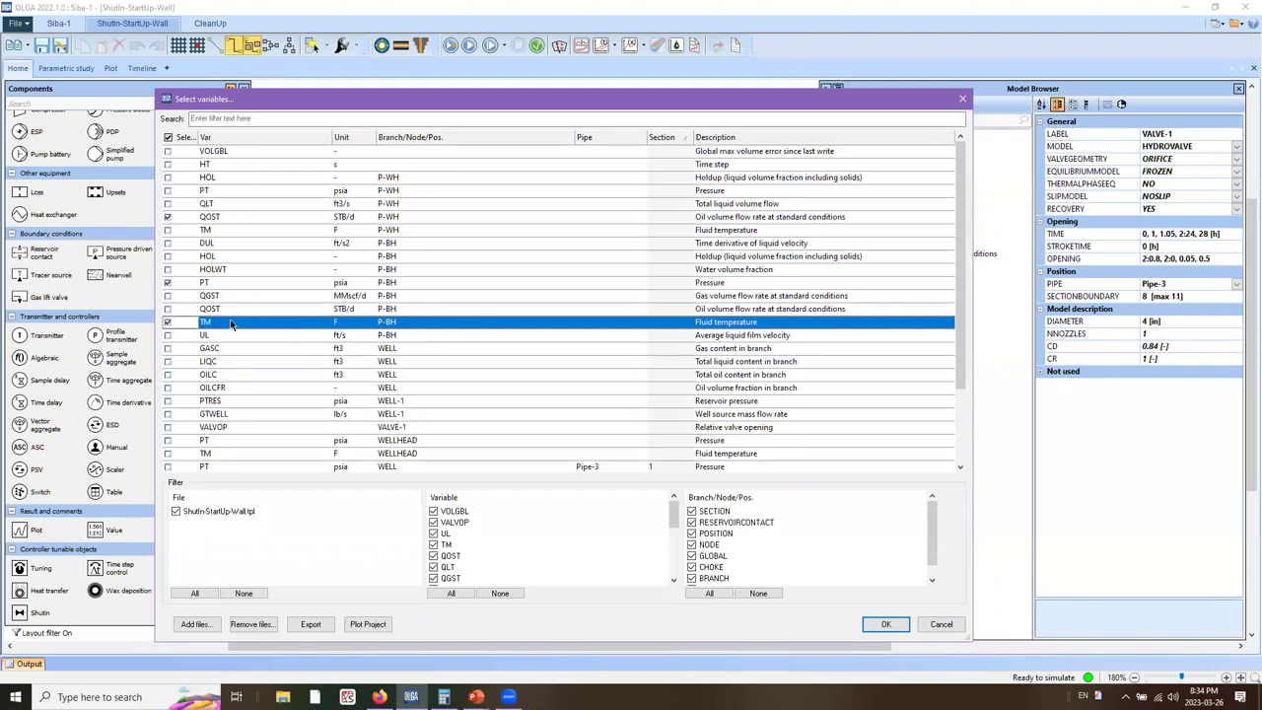
- Create the trend plot of QOST, PT and TM against time in seconds
left_click(884, 623)
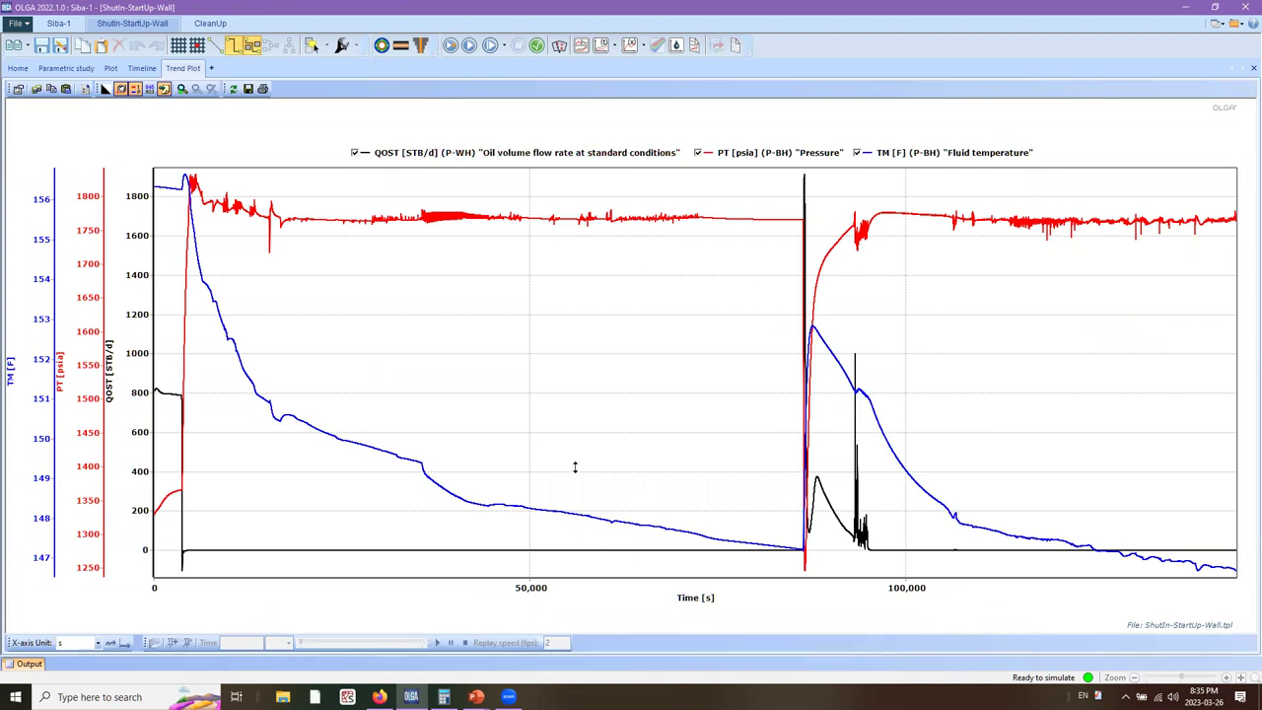
- Switch the trend plot's time axis to hours and hide the PT and TM curves
left_click(98, 643)
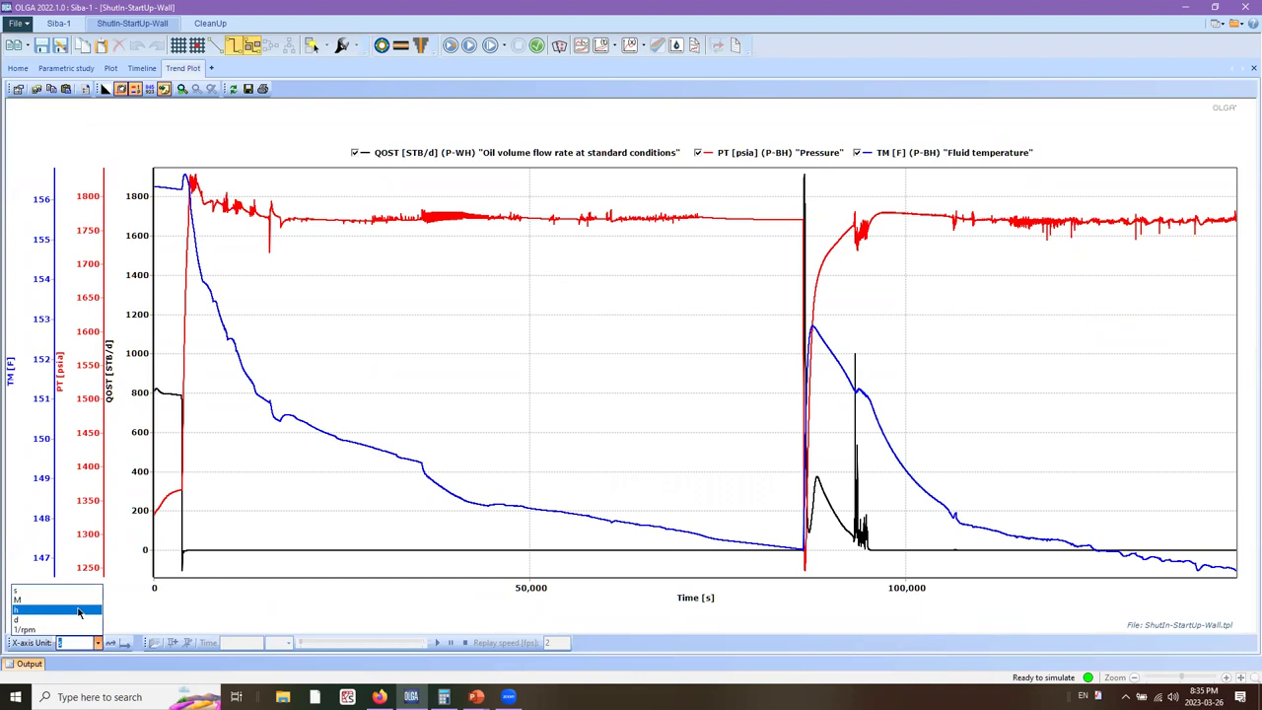
left_click(70, 611)
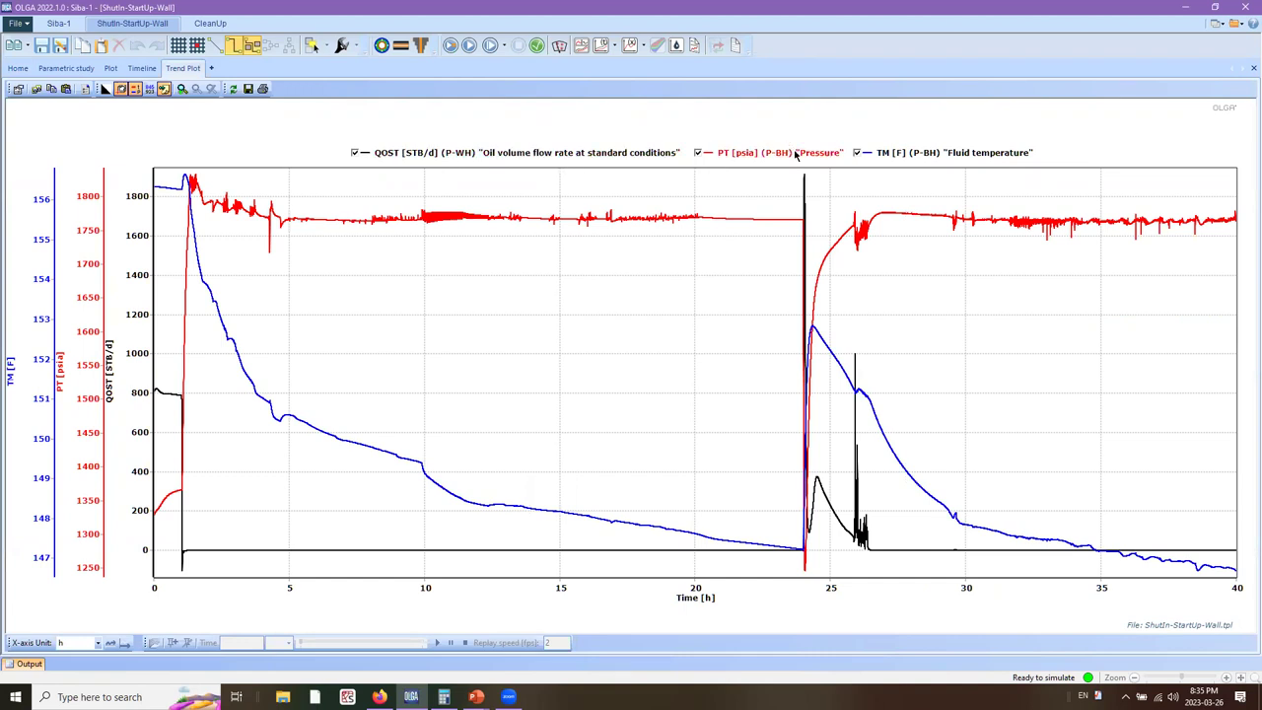
left_click(725, 160)
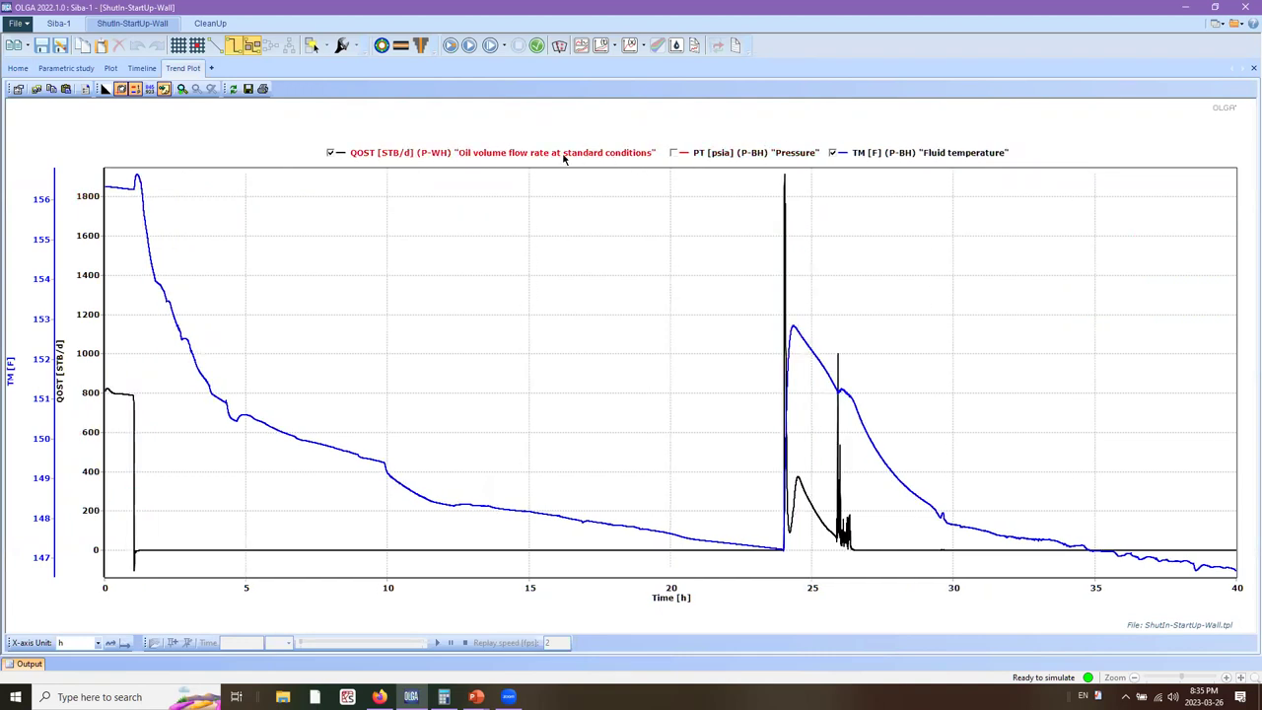
left_click(903, 156)
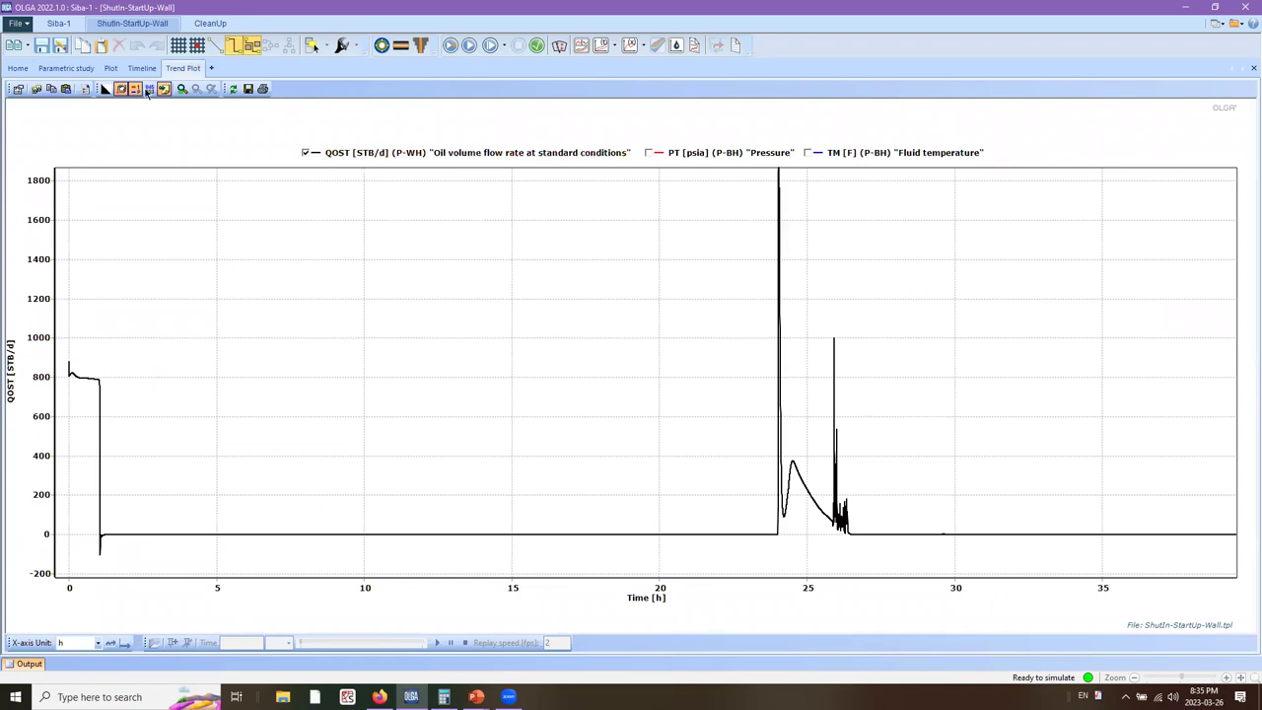
- Read QOST values along the curve with the time/value tracker, then hide the QOST curve
left_click_drag(125, 253, 732, 520)
left_click_drag(757, 287, 690, 572)
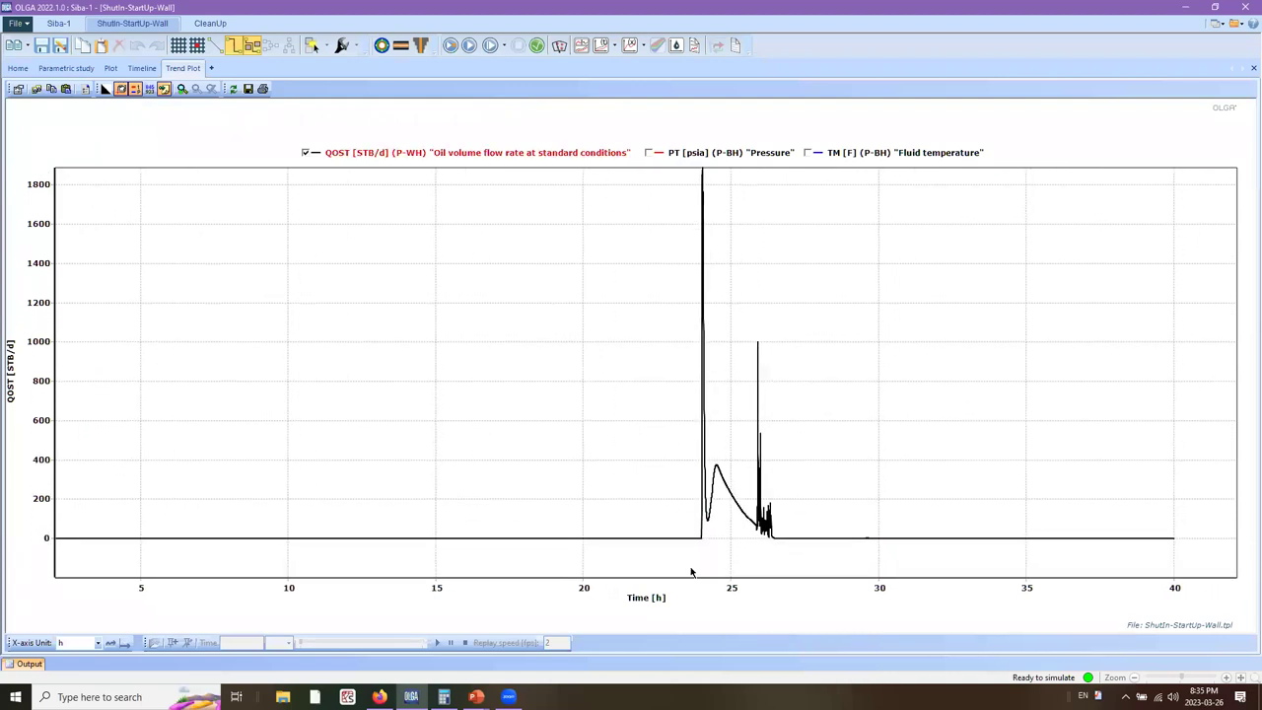
left_click(148, 89)
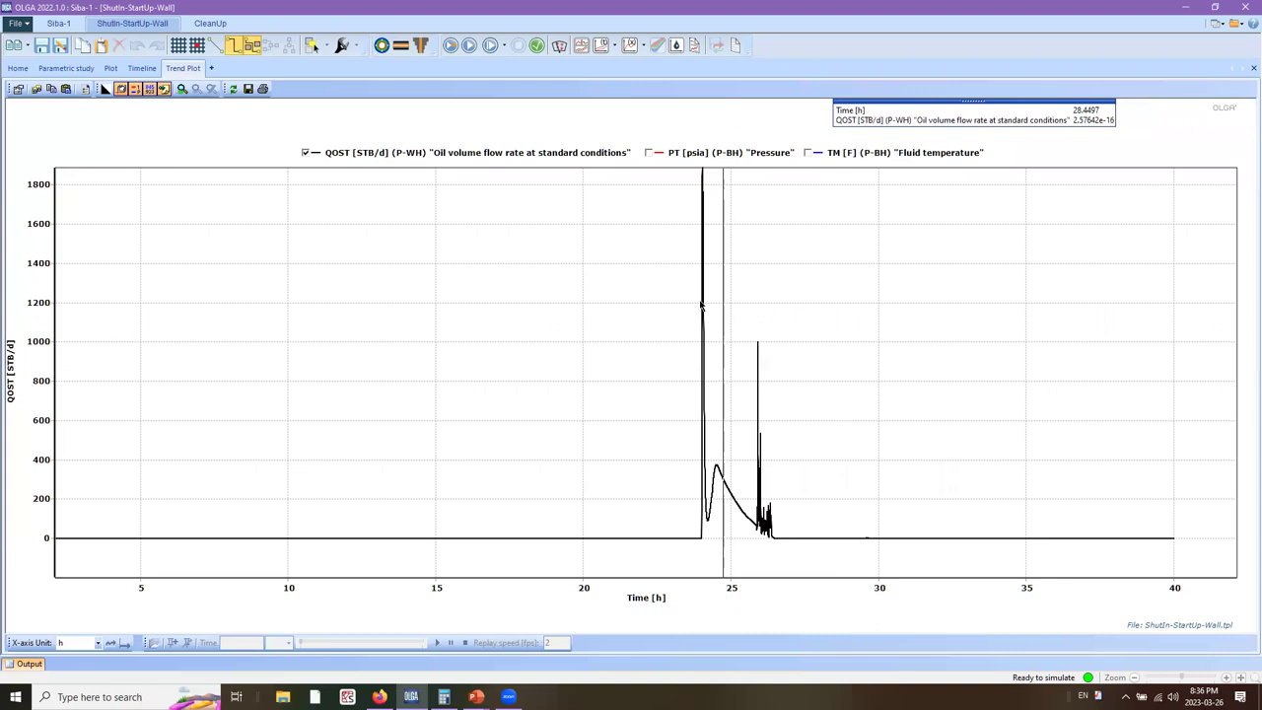
left_click(404, 158)
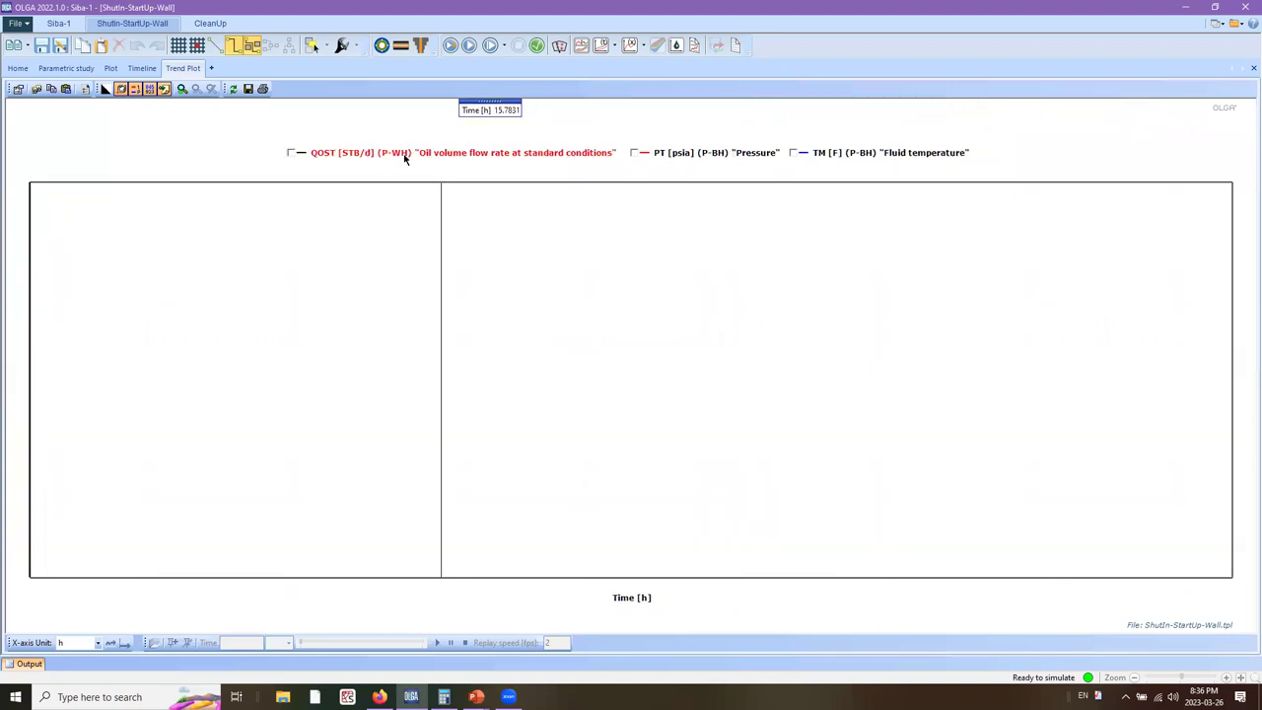
- Show PT and TM at P-BH, test a time marker near 25 h, then hide TM
left_click(713, 152)
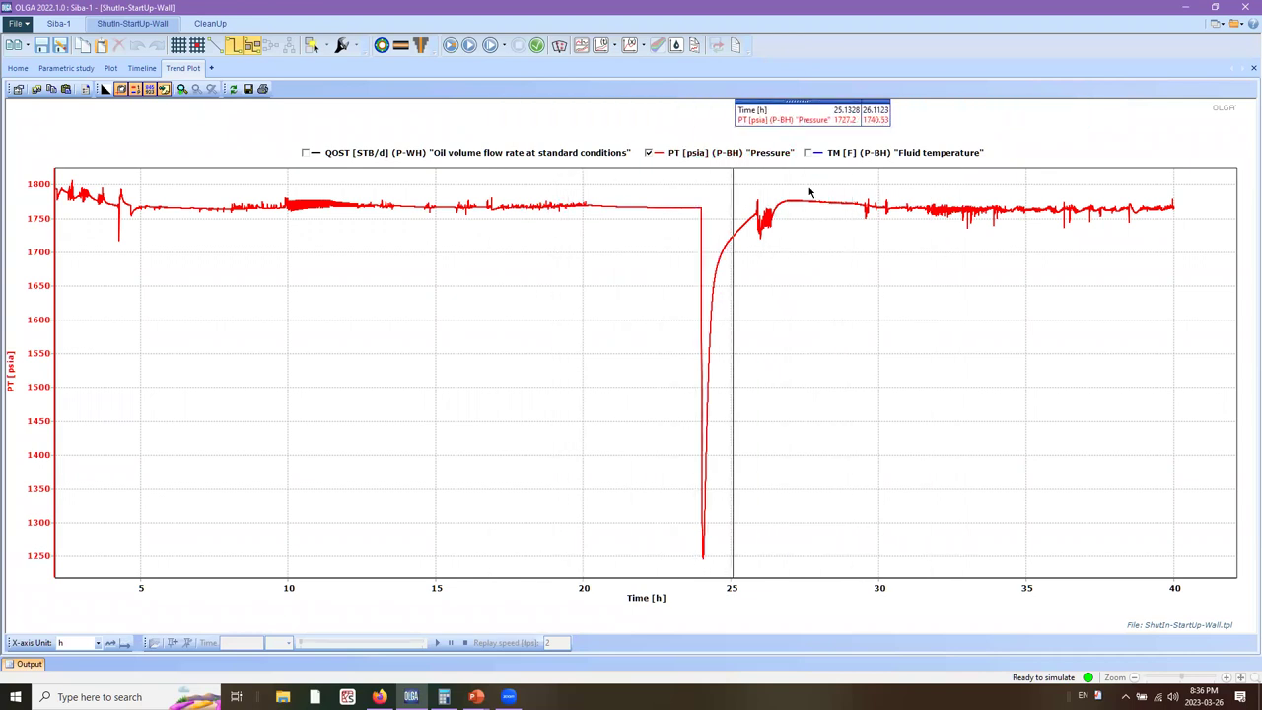
left_click(807, 153)
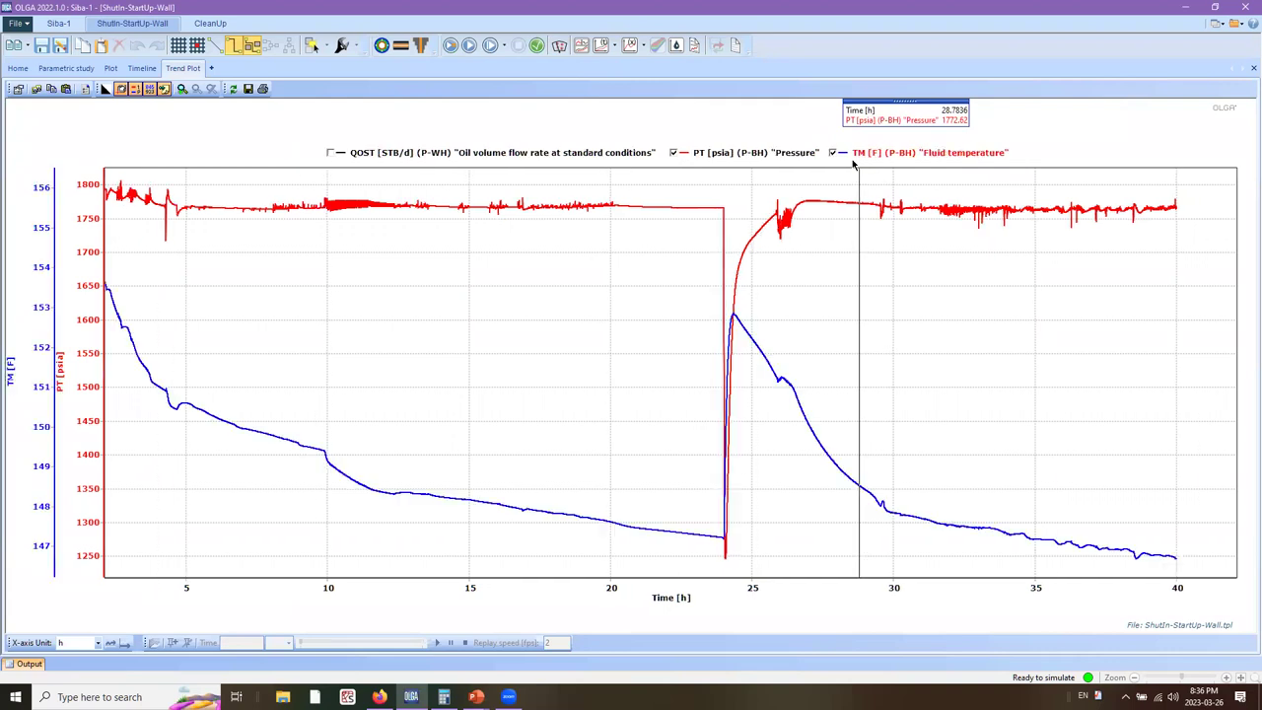
left_click(756, 410)
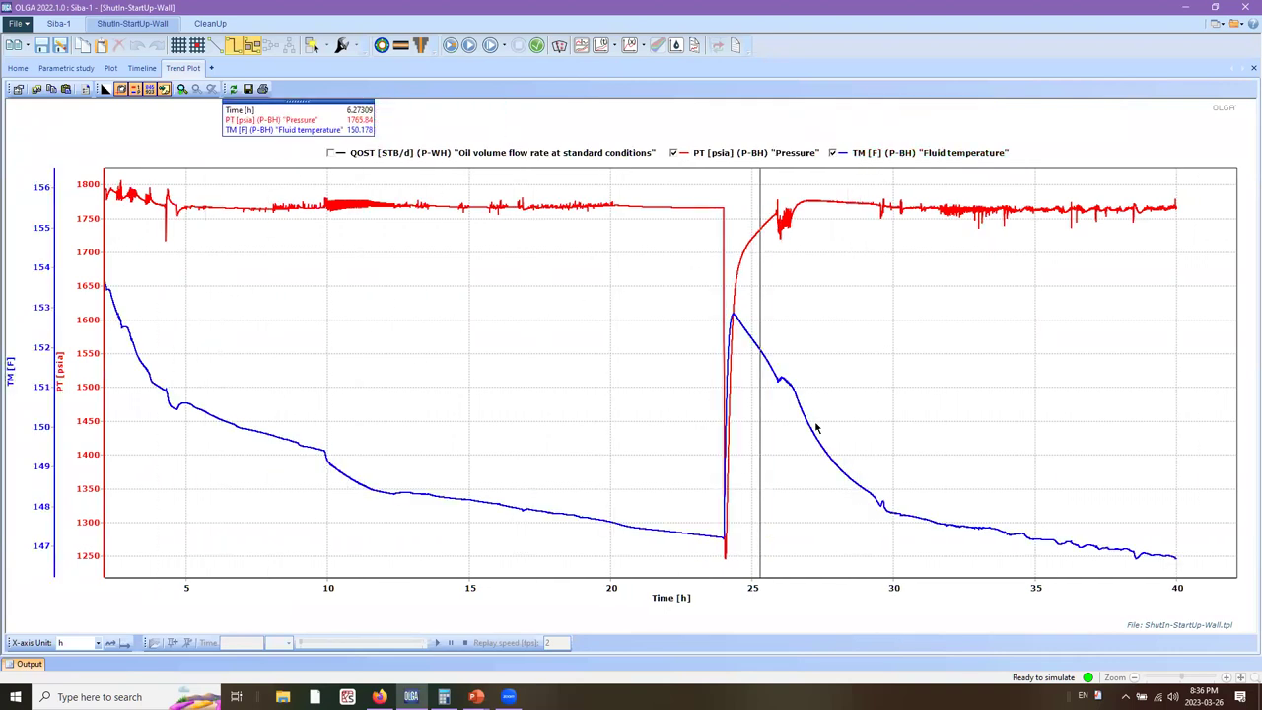
left_click(855, 277)
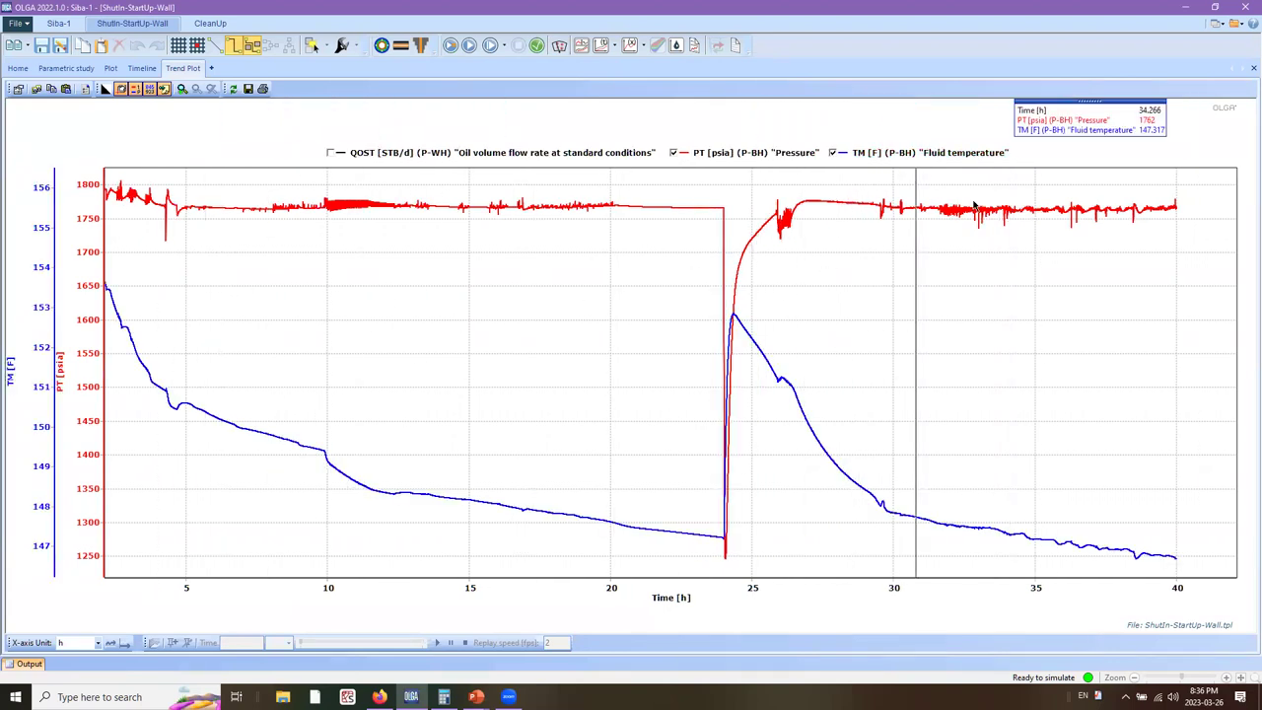
left_click(941, 160)
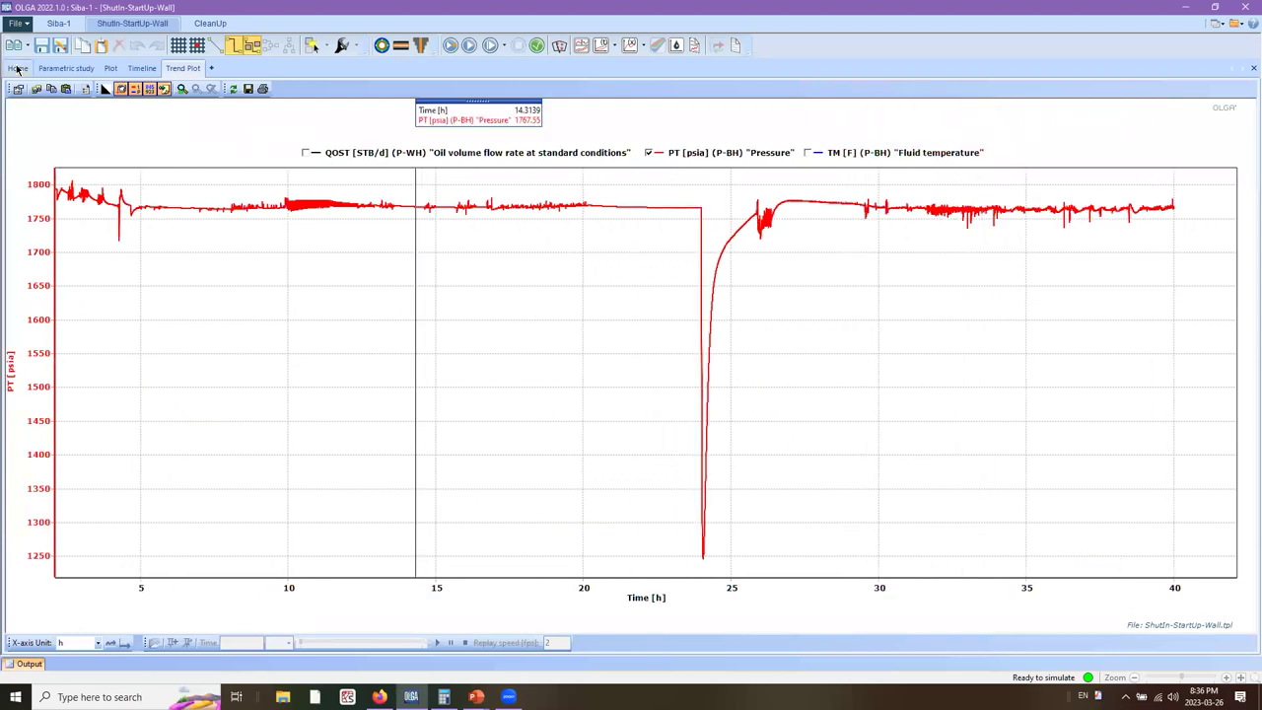
- Tick QOST oil flow rate and HOL holdup in the WELL branch variable list and confirm
left_click(628, 49)
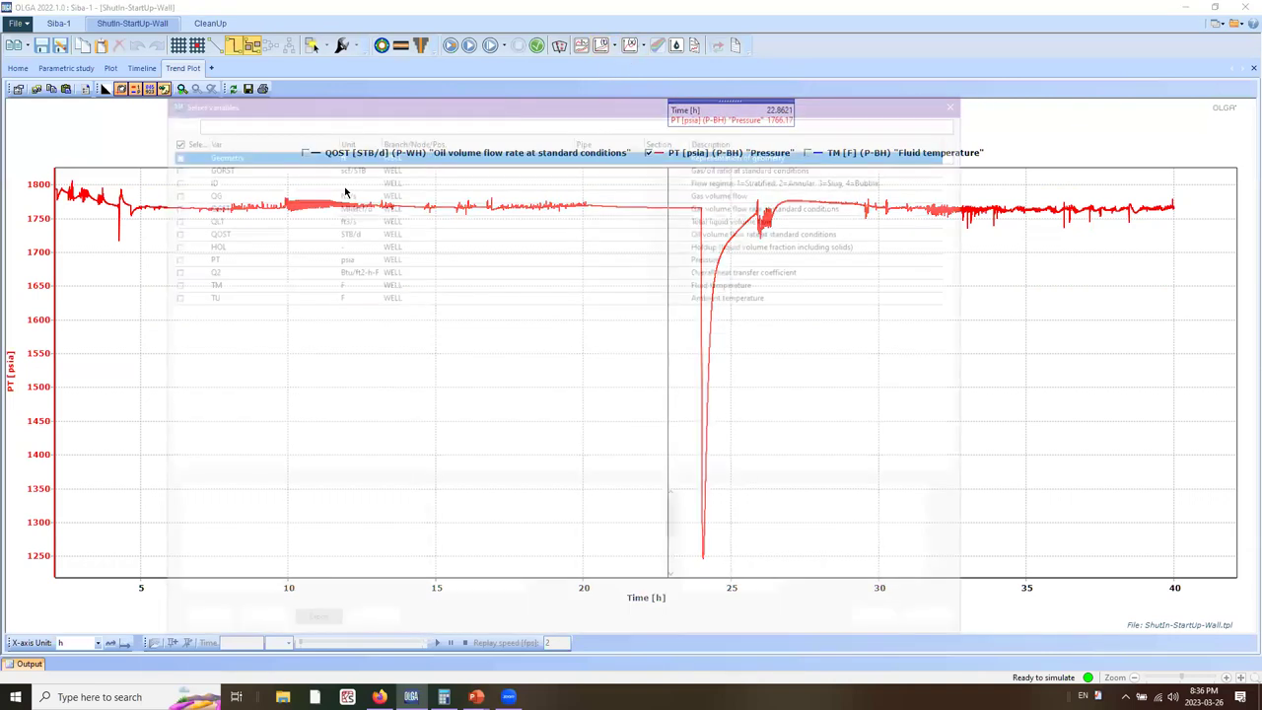
left_click(236, 166)
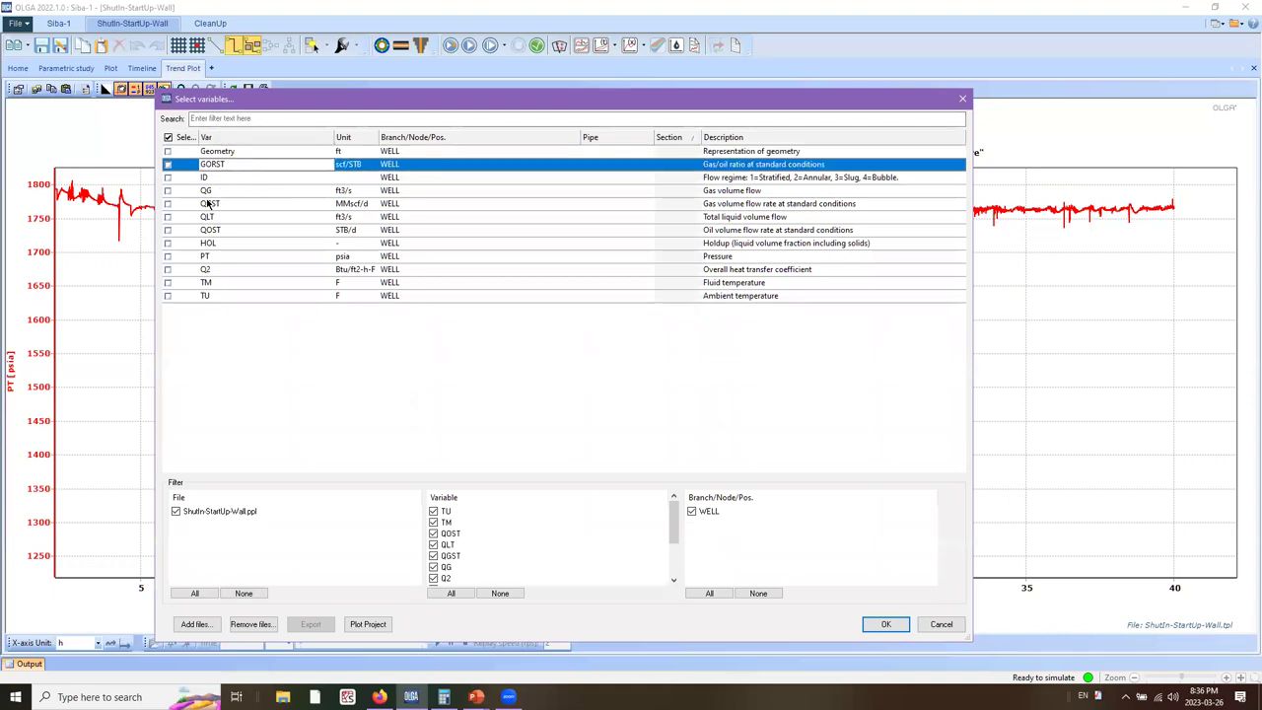
left_click(207, 230)
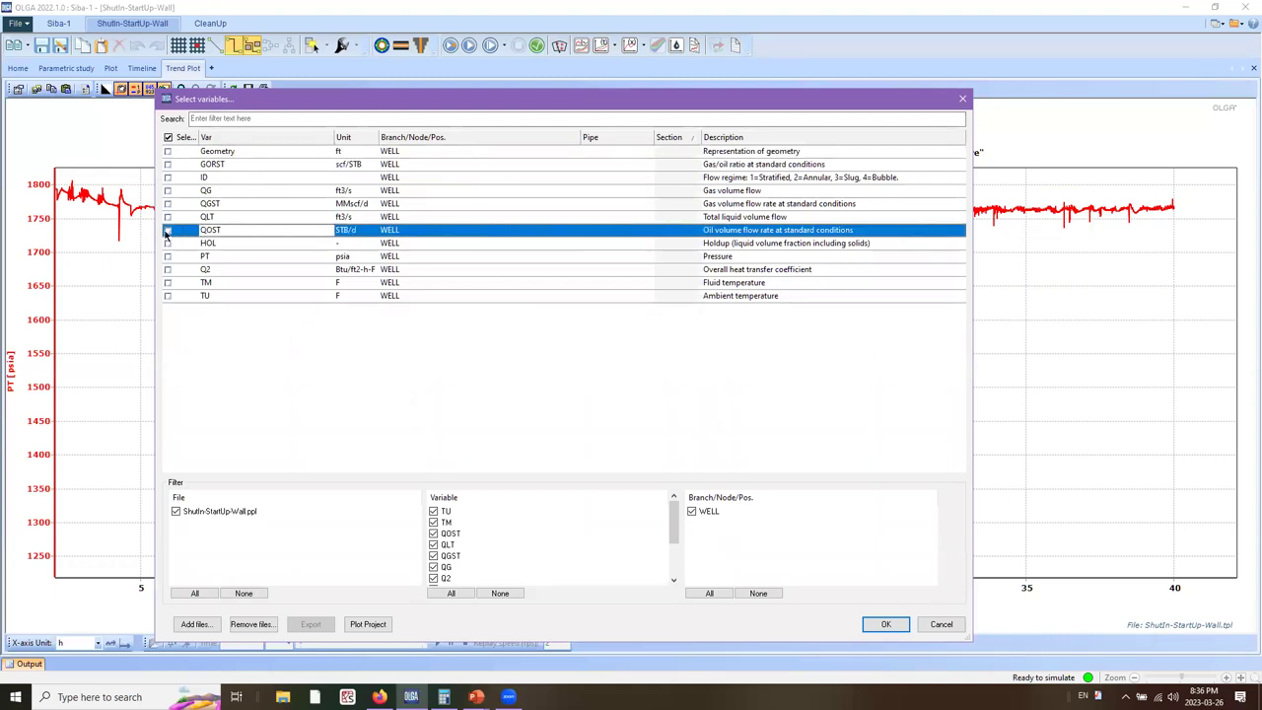
left_click(167, 243)
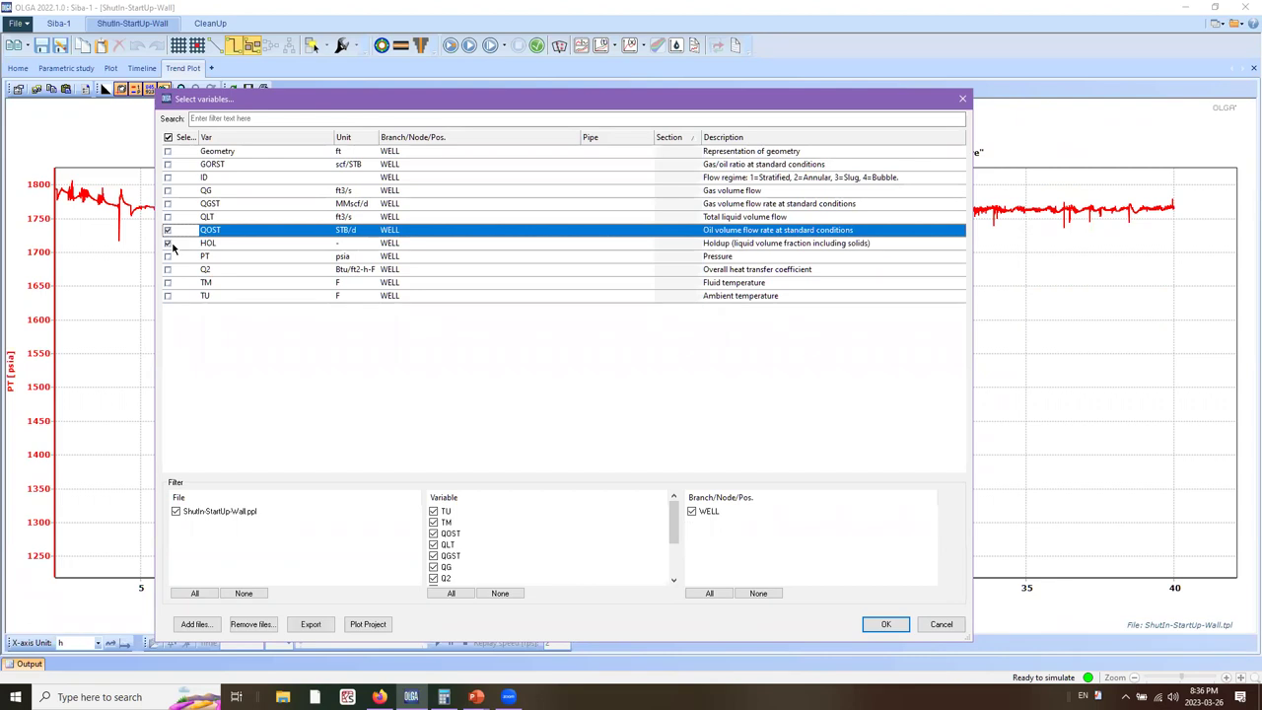
left_click(894, 628)
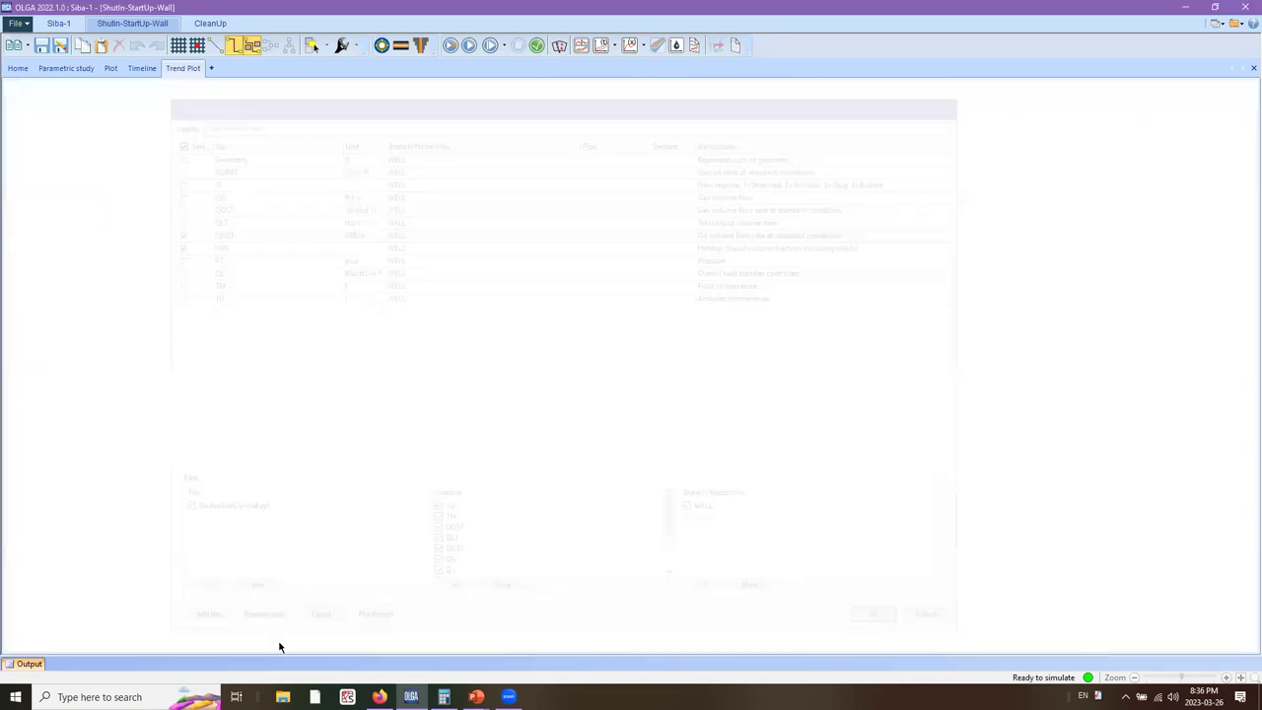
- View the QOST and holdup profile at 40 h with value readout, then return to the diagram
left_click(289, 643)
left_click(286, 615)
left_click_drag(300, 643, 424, 642)
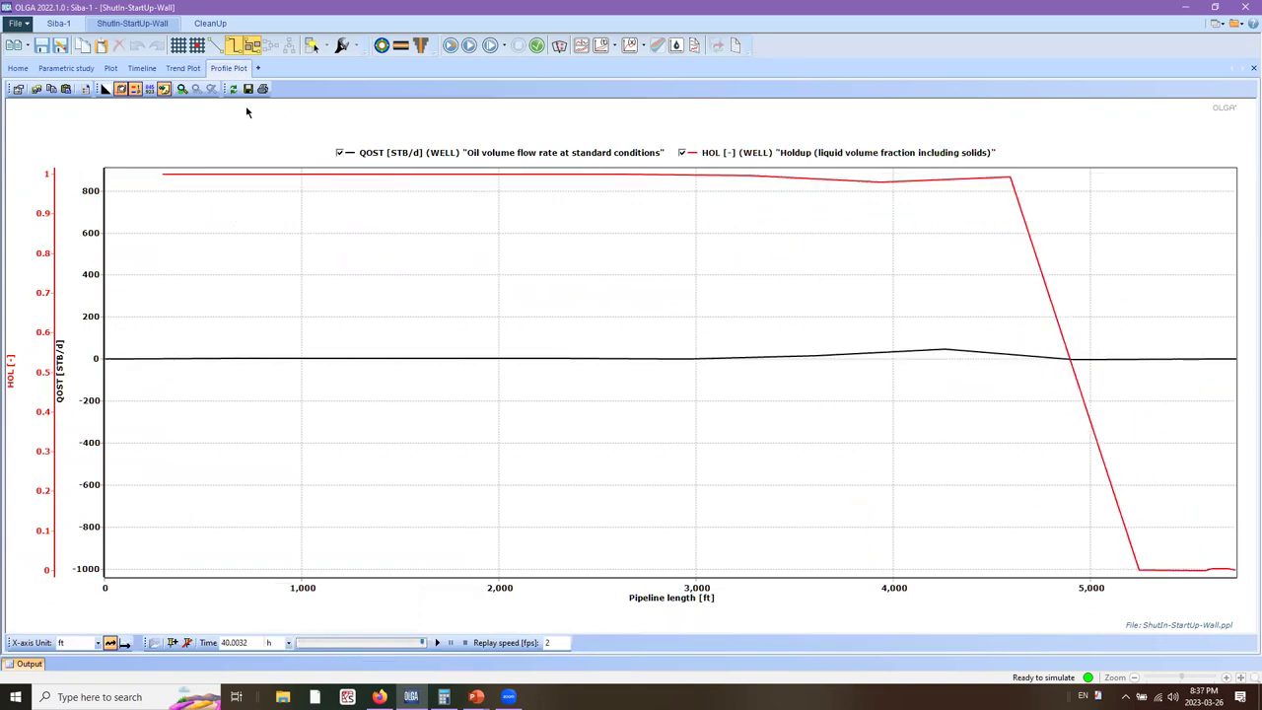
left_click(149, 89)
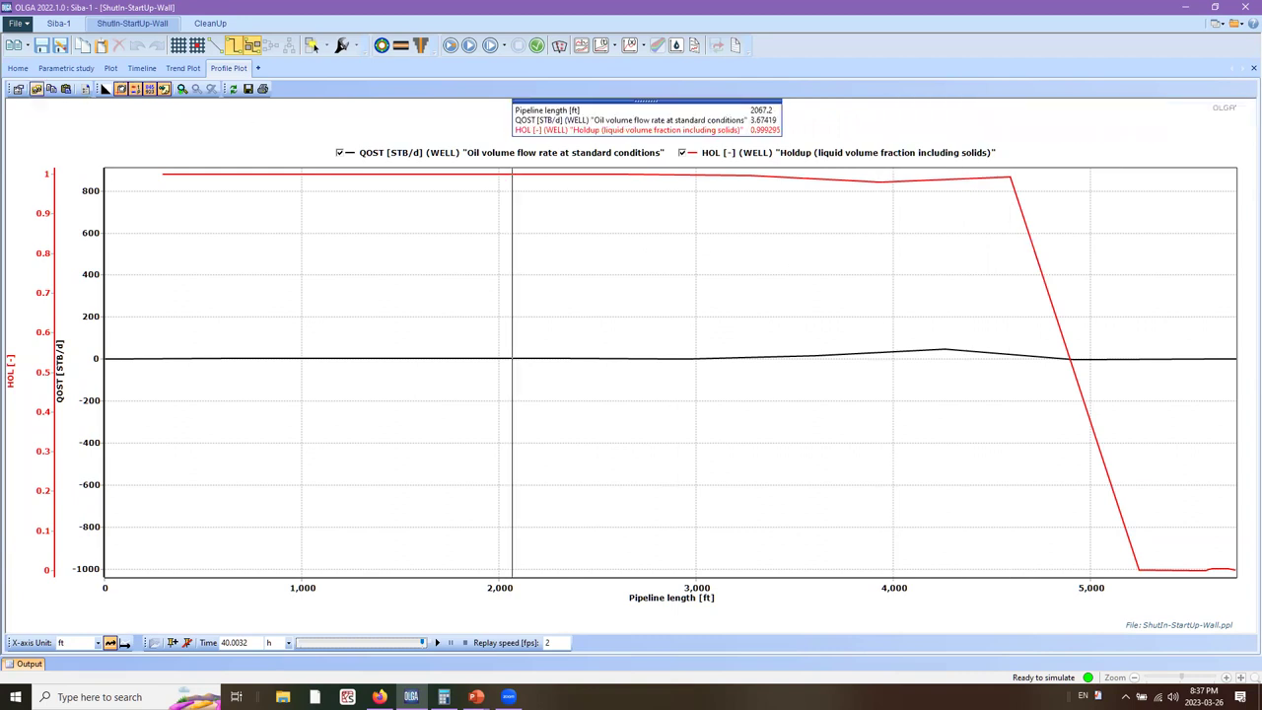
left_click(17, 69)
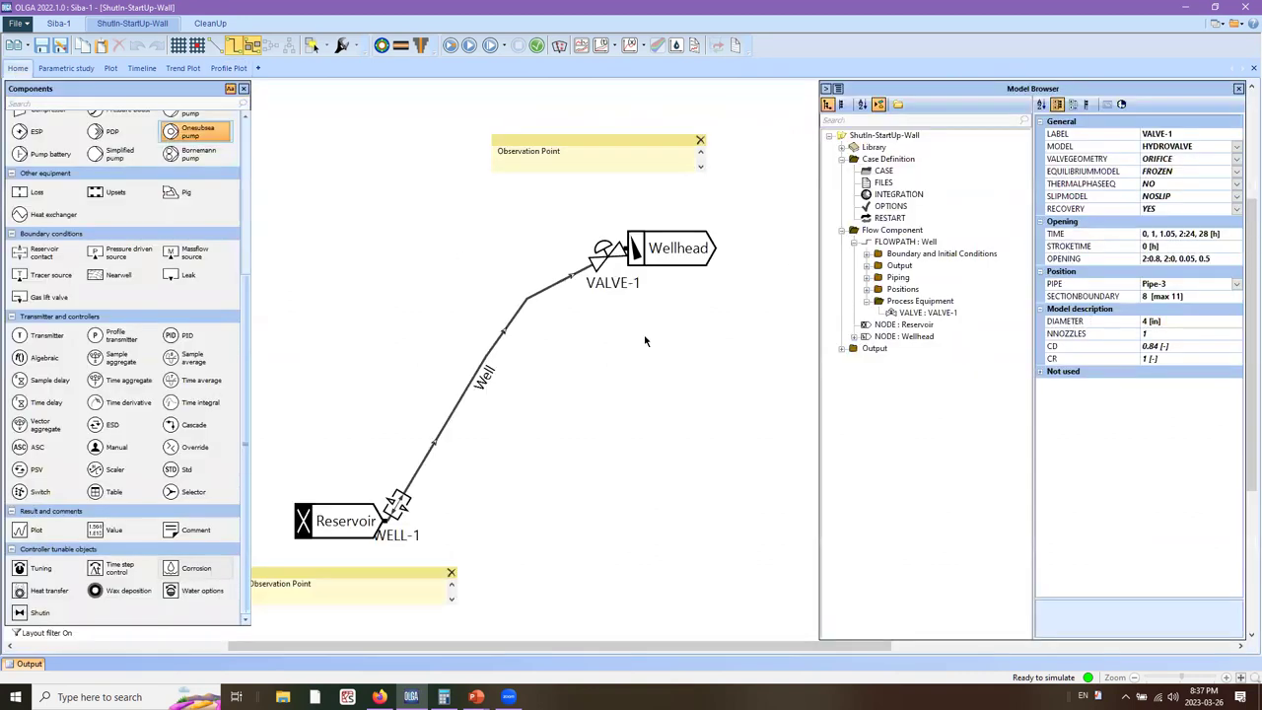
- Change the Wellhead node's PRESSURE from 250 to 150 psig in the Model Browser
left_click(678, 258)
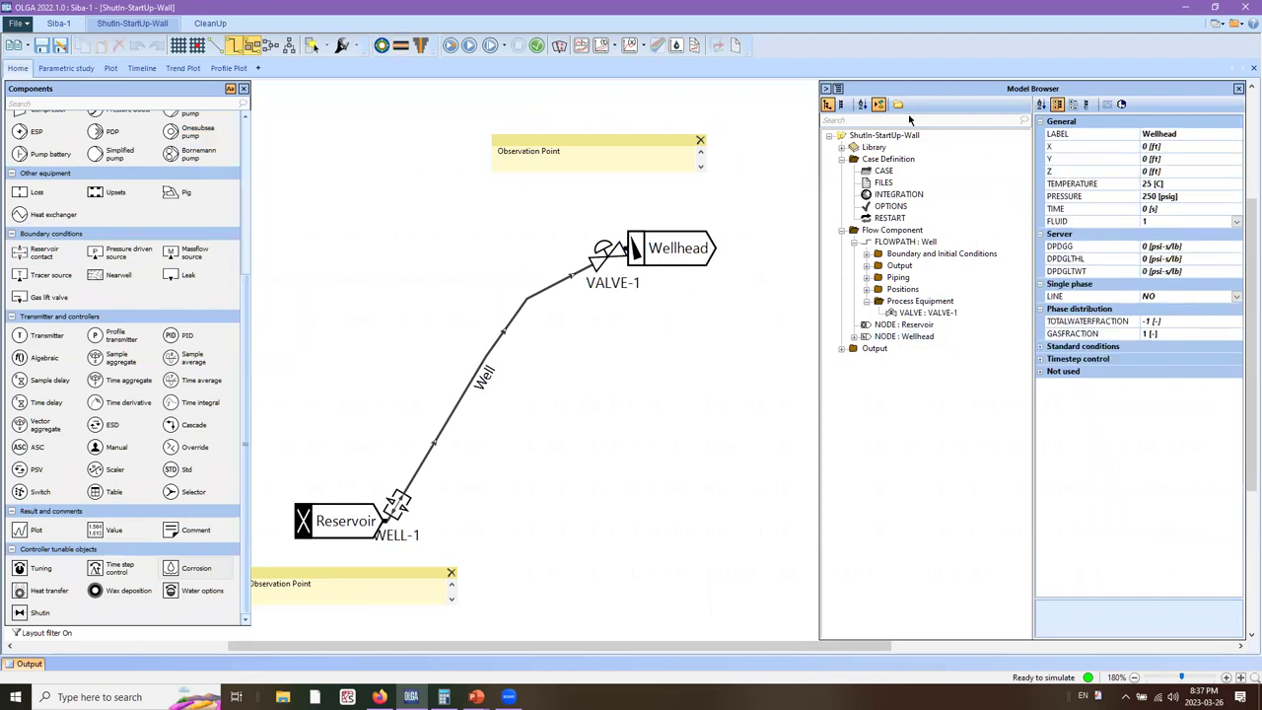
left_click(647, 247)
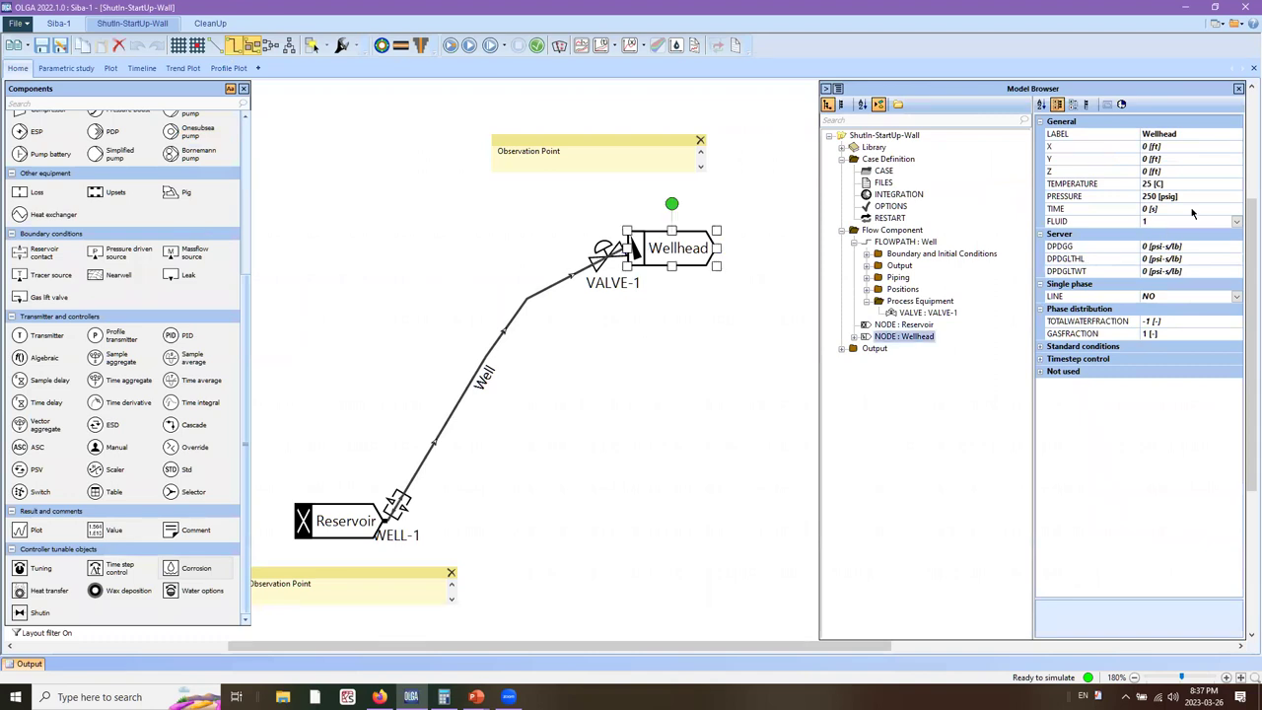
left_click(1100, 198)
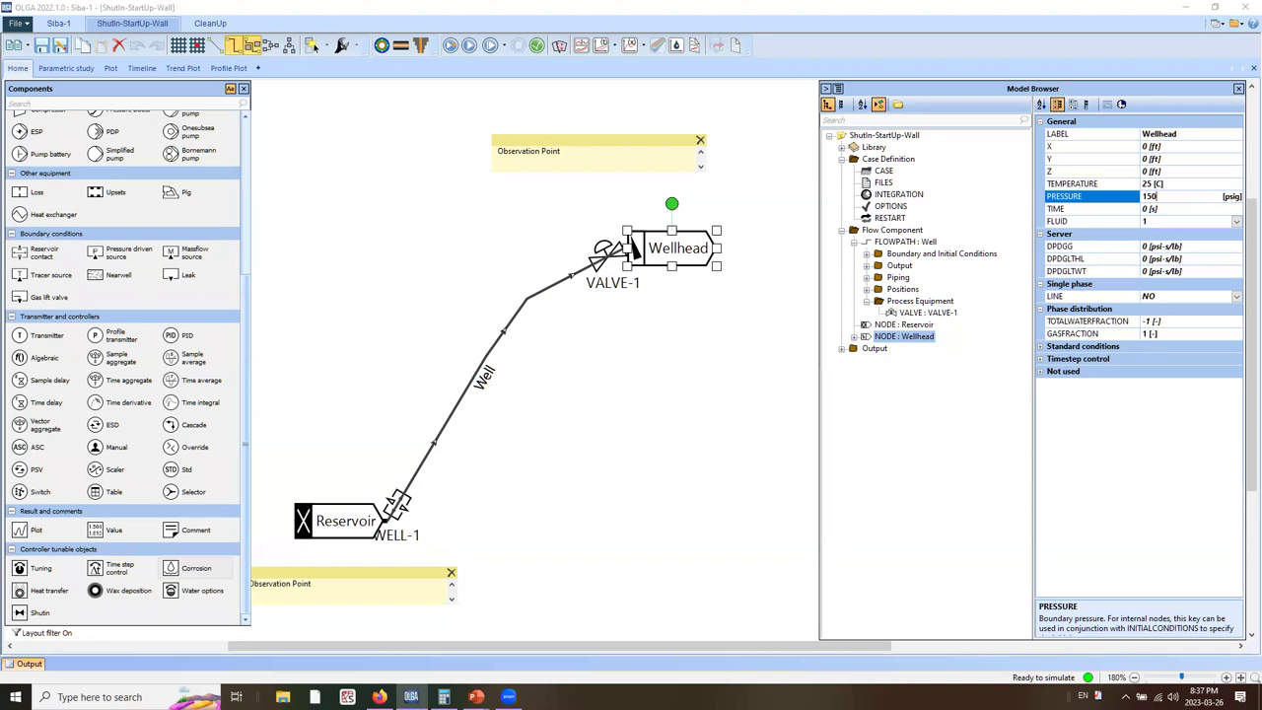
key("Return")
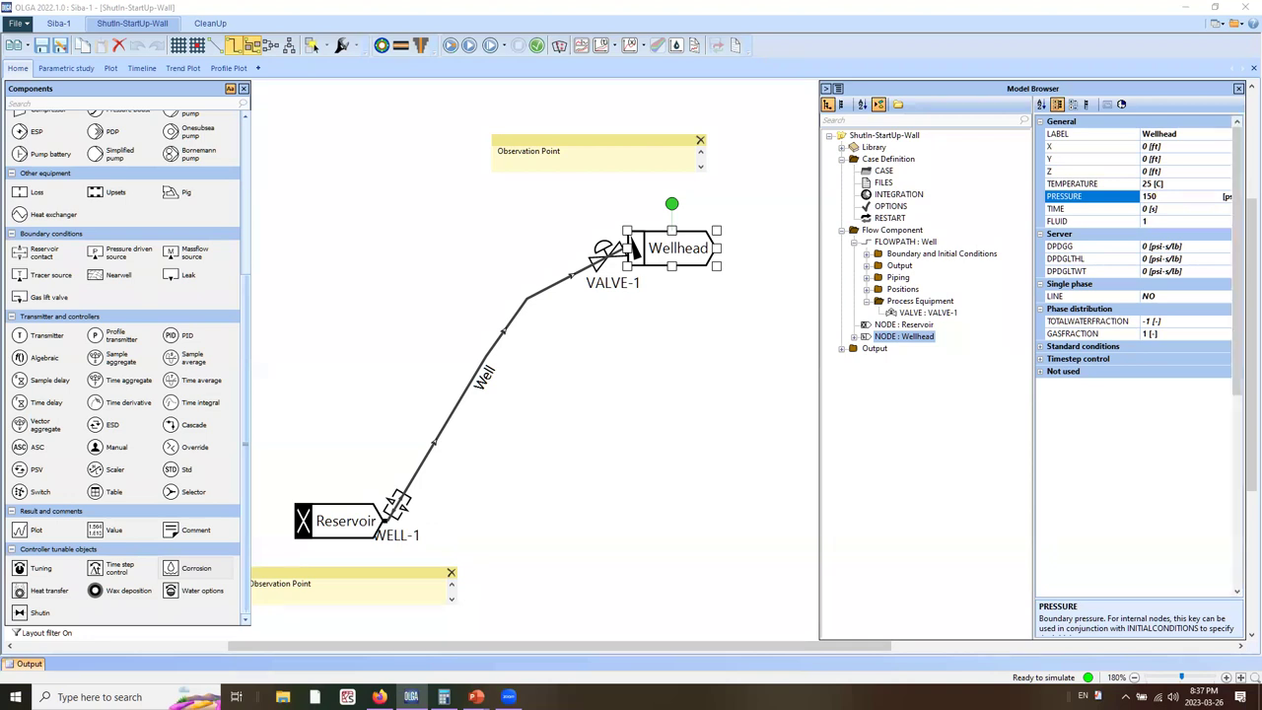
left_click(522, 98)
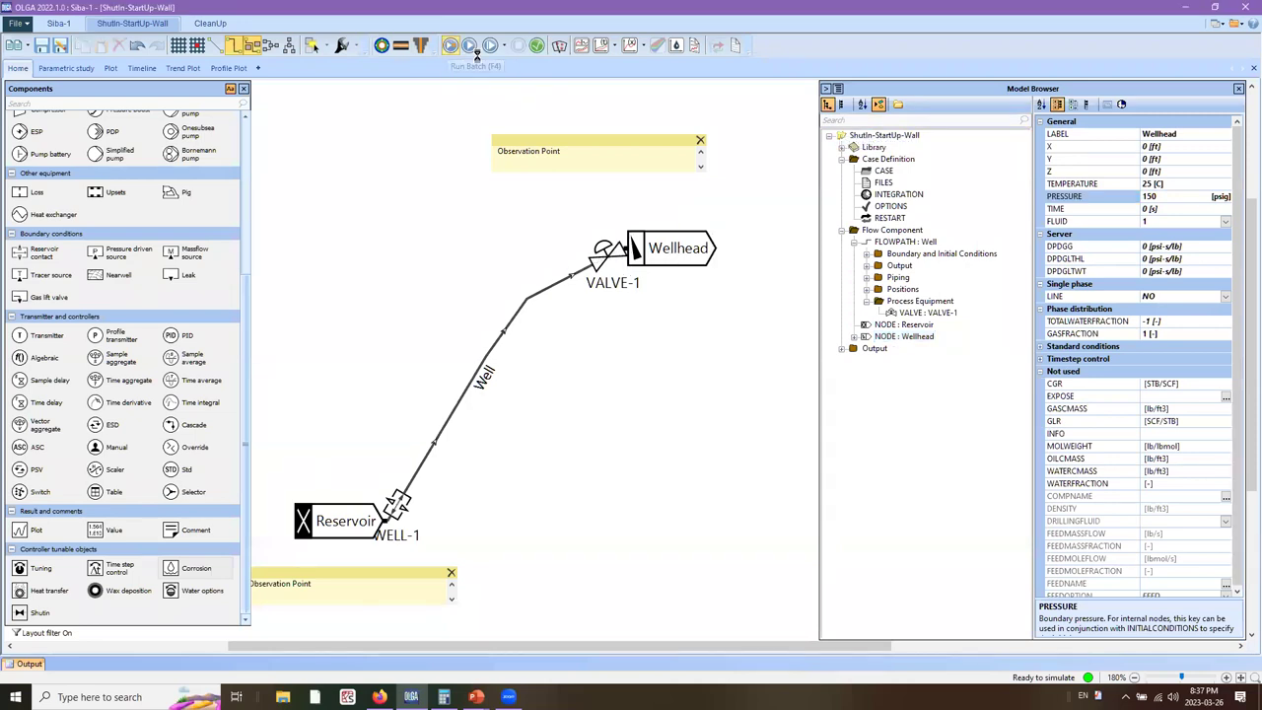
- Start a batch run of the 150 psig model and view the QOST and PT trend plot
key("F4")
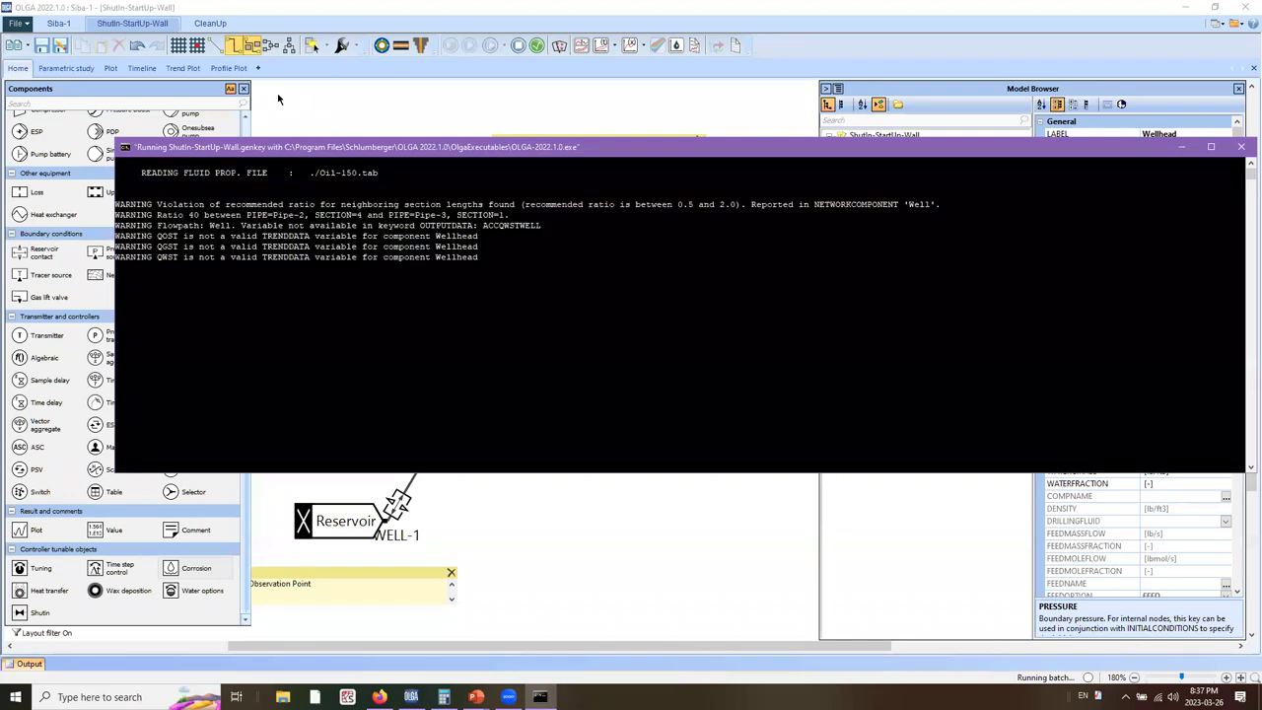
left_click(187, 73)
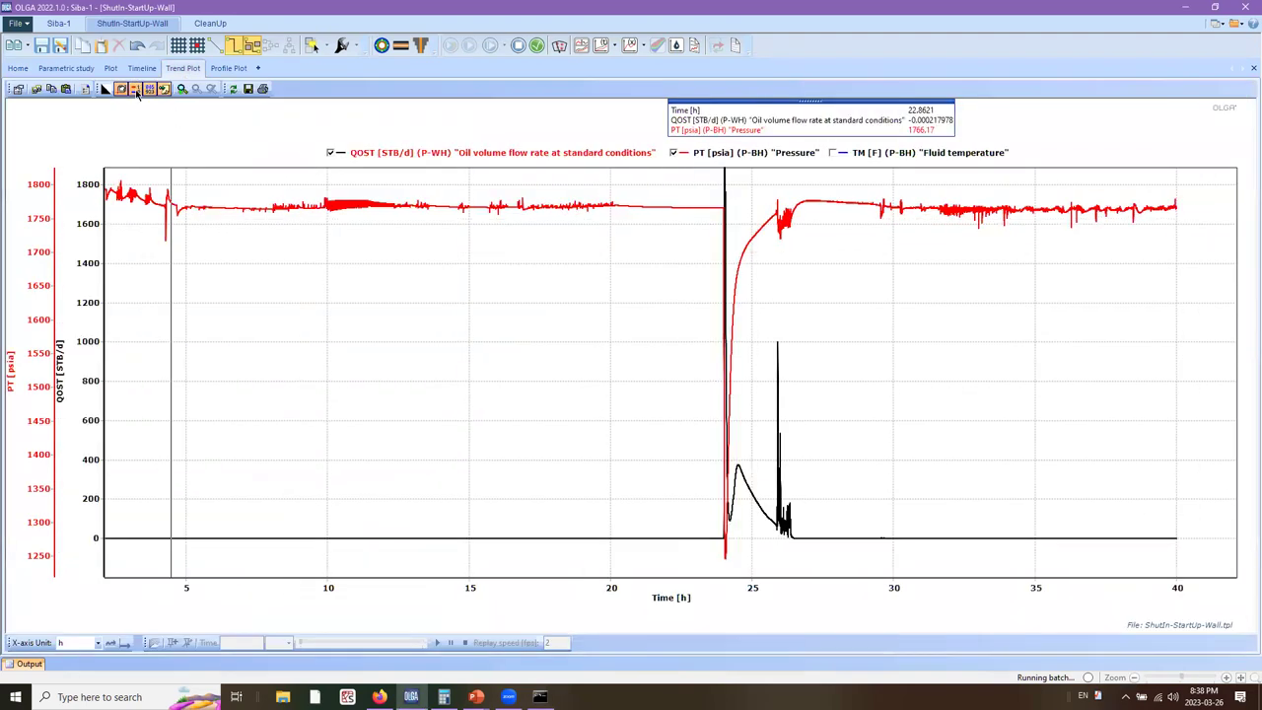
- Refresh the trend plot to about 27 h, then show the 'CASE 2 : WELL CLEANUP' slide
left_click(232, 90)
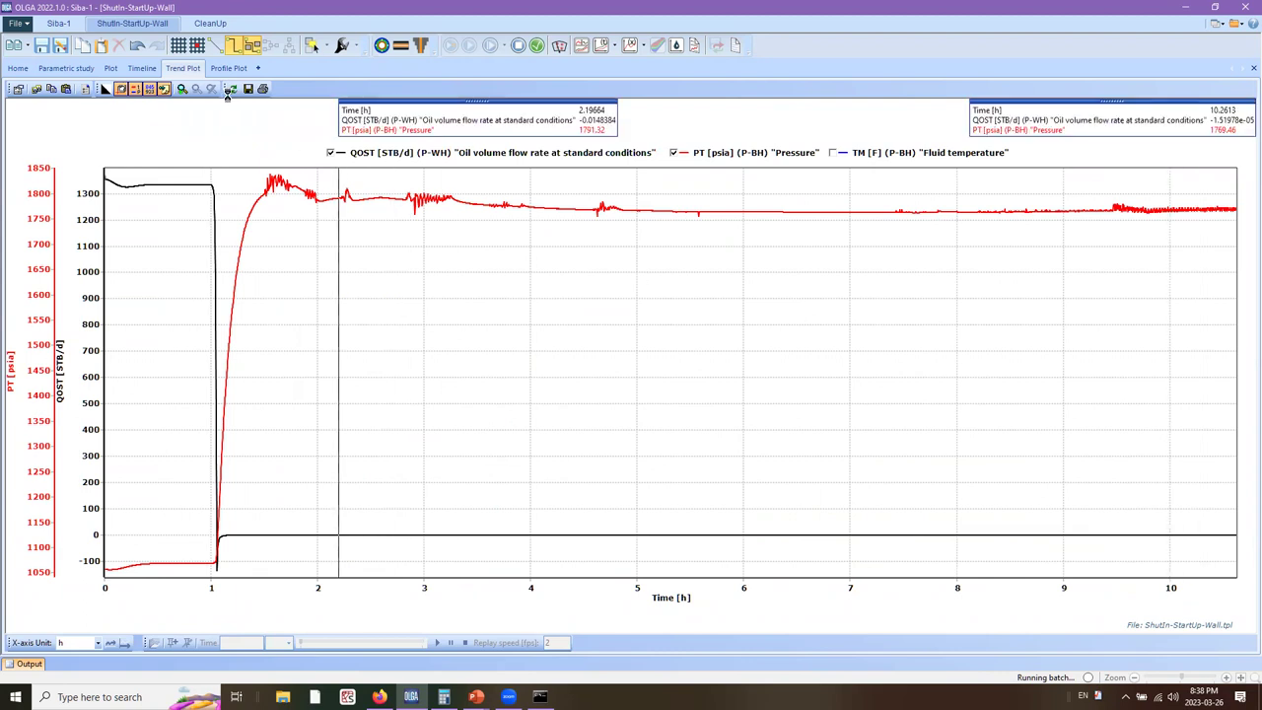
left_click(232, 90)
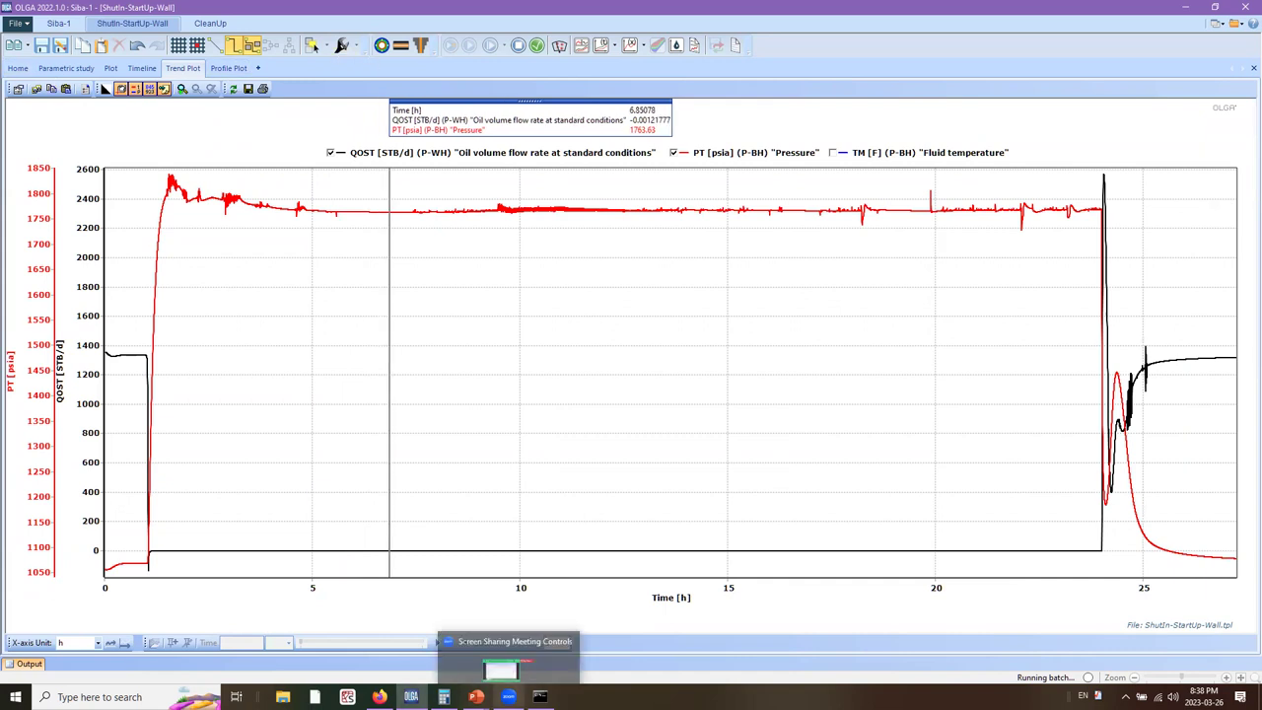
mouse_move(514, 684)
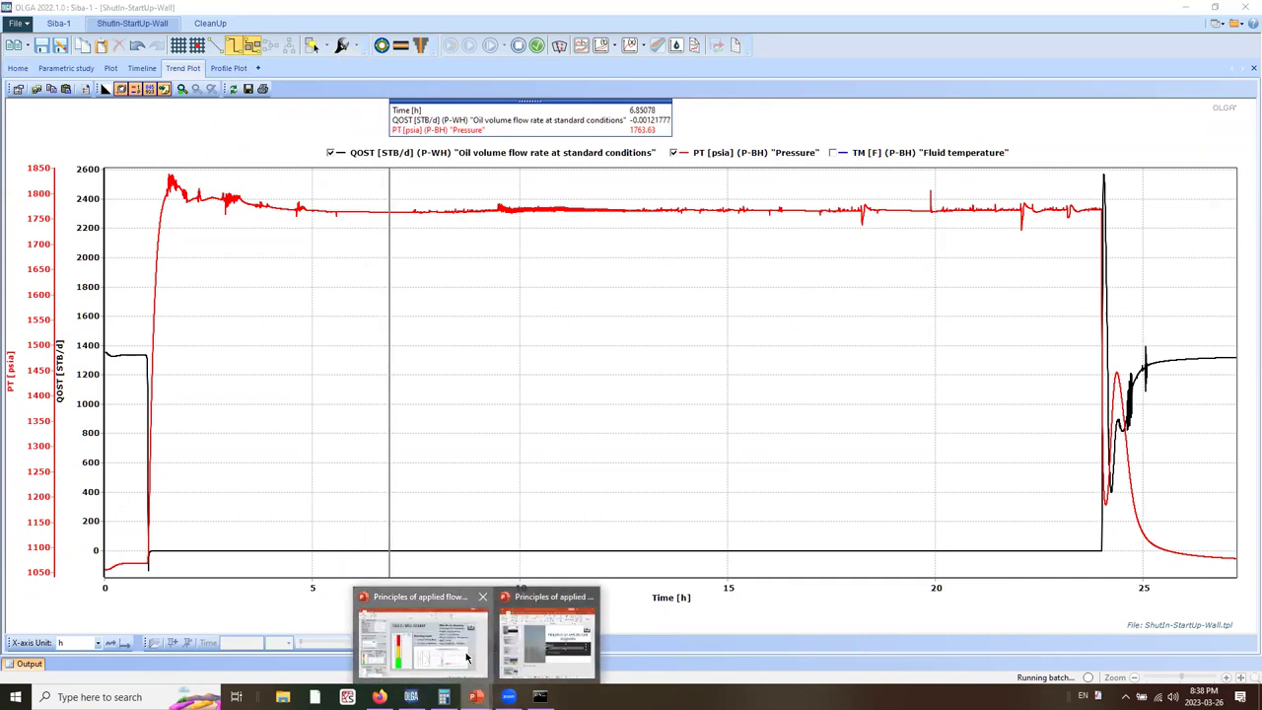
left_click(421, 639)
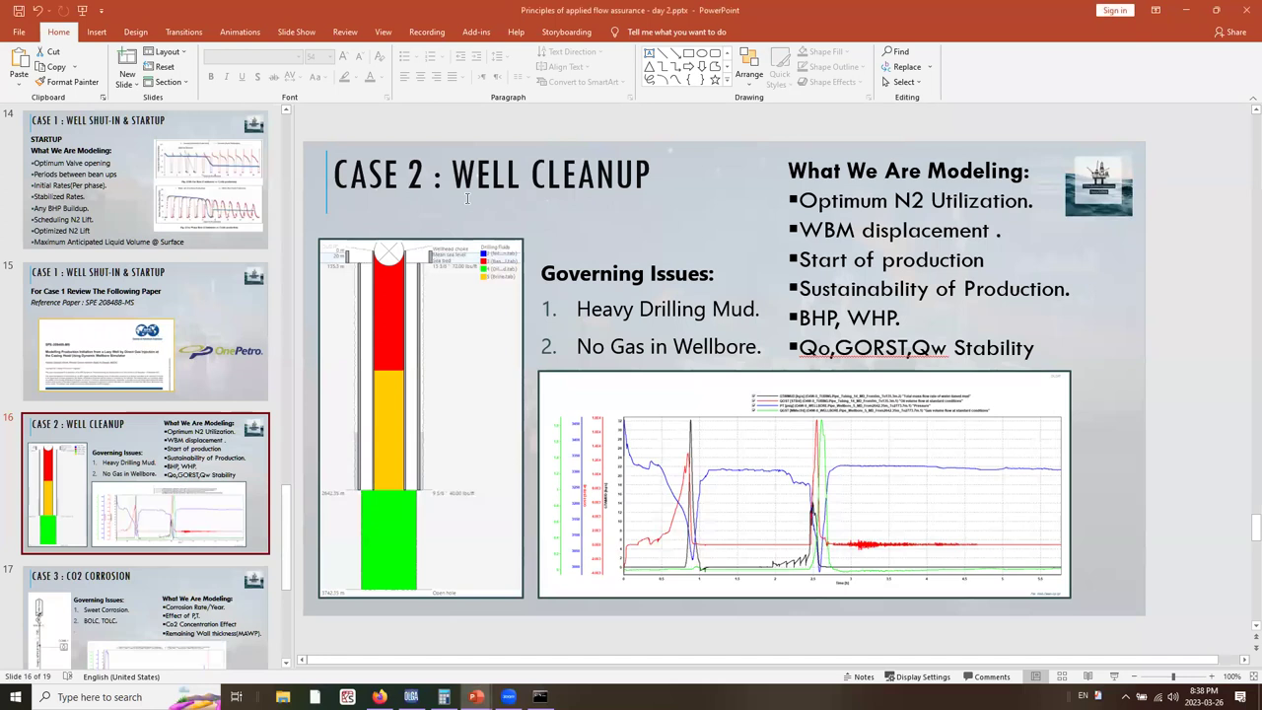
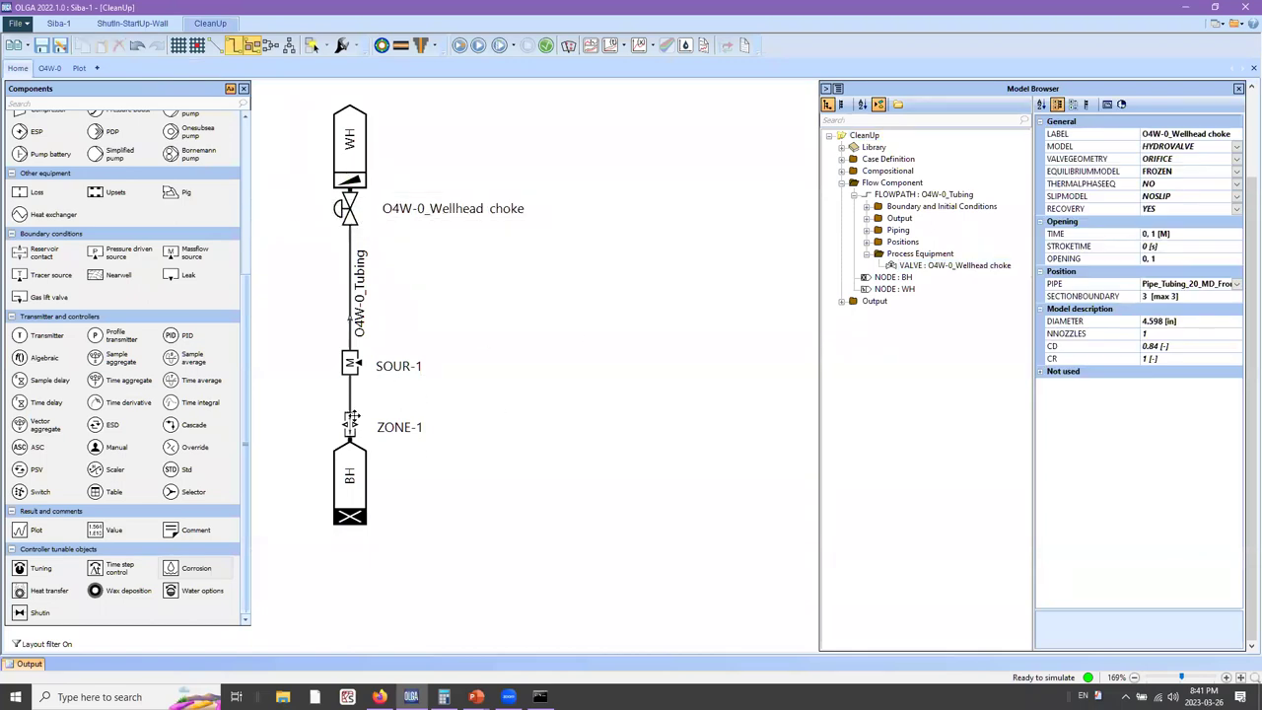
- Inspect ZONE-1, the O4W-0_Tubing flowpath and the SOUR-1 mass source settings
left_click(350, 419)
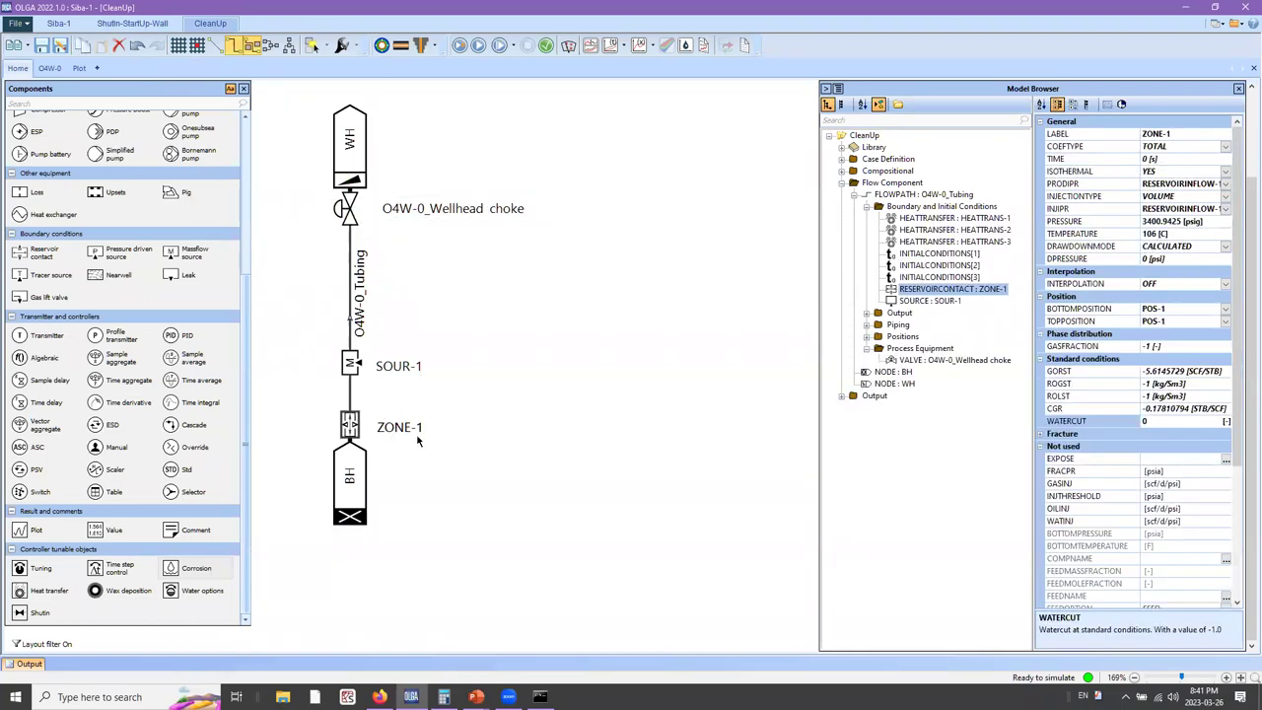
left_click(506, 425)
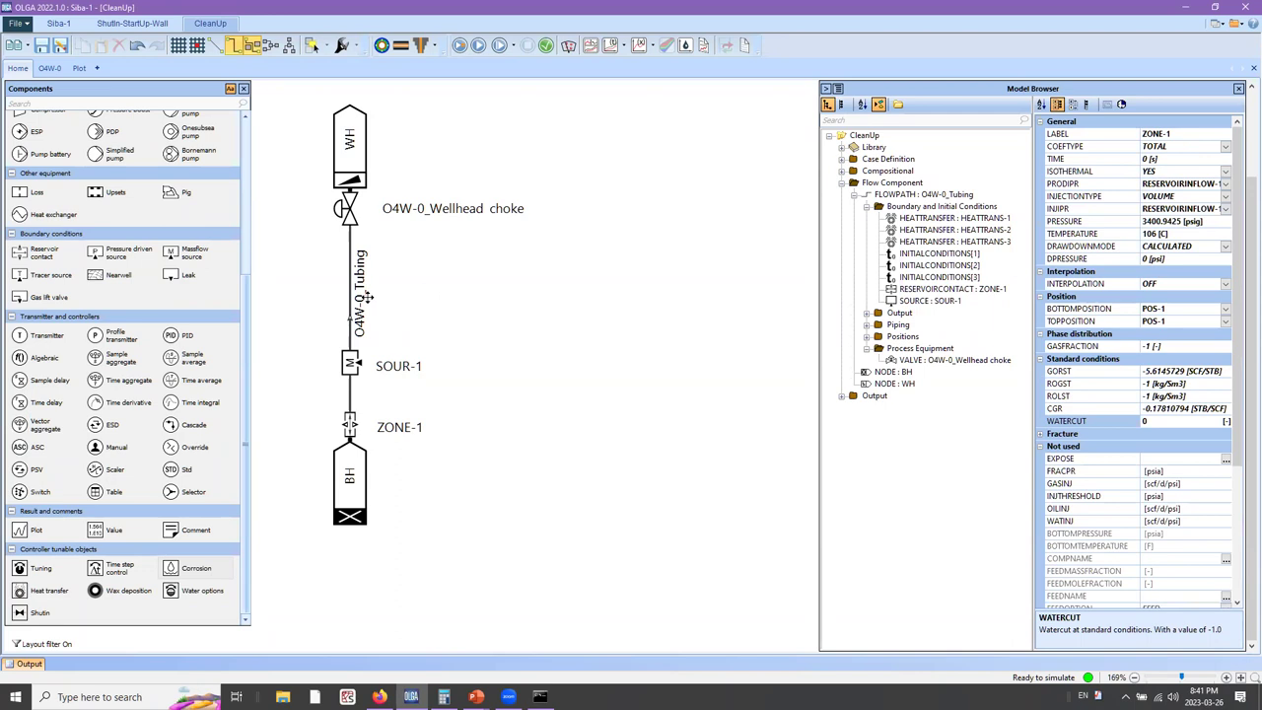
left_click(367, 296)
left_click(467, 326)
left_click(361, 366)
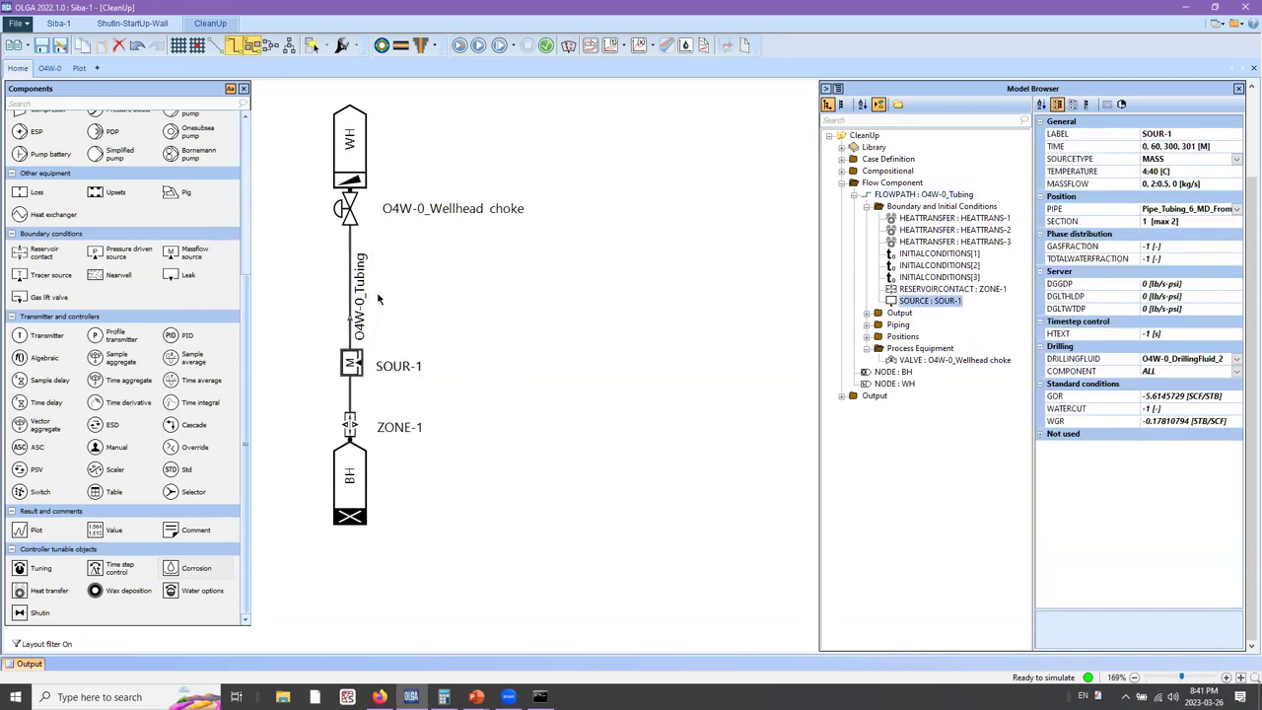
- Batch-run CleanUp.genkey and dismiss the console after the 'restart failed' stop at 0 s
left_click(460, 46)
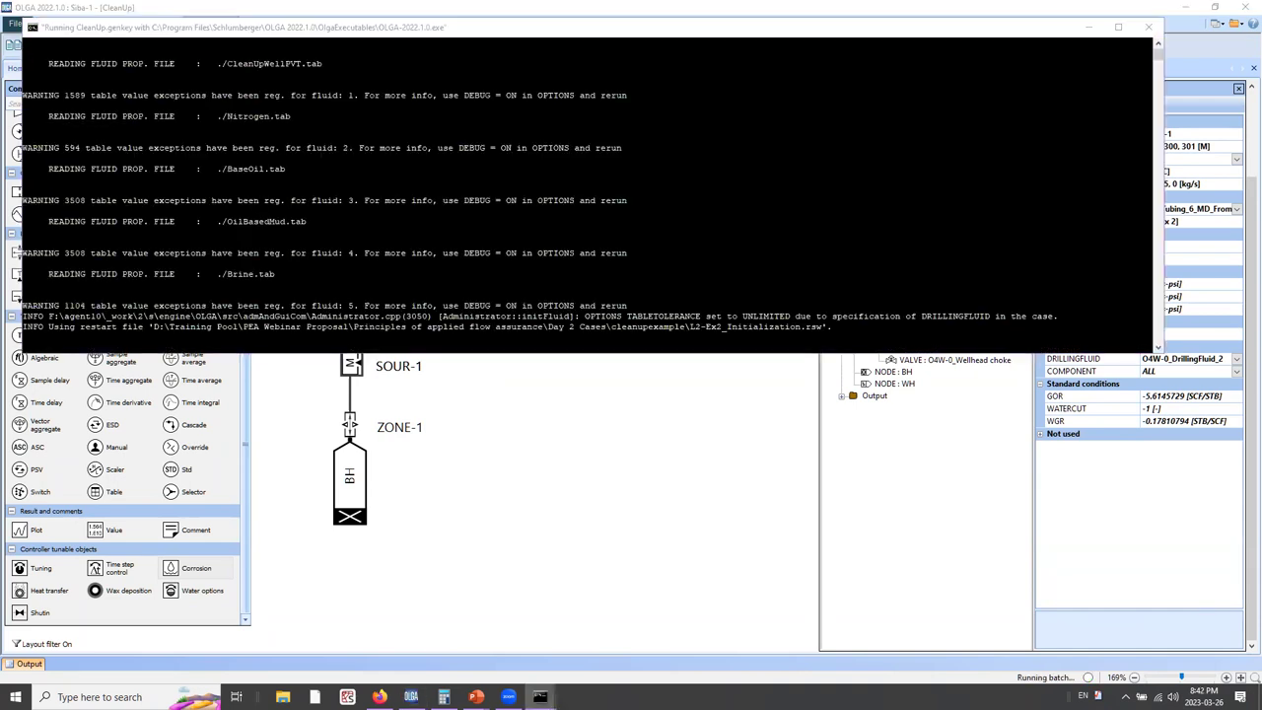
left_click(498, 248)
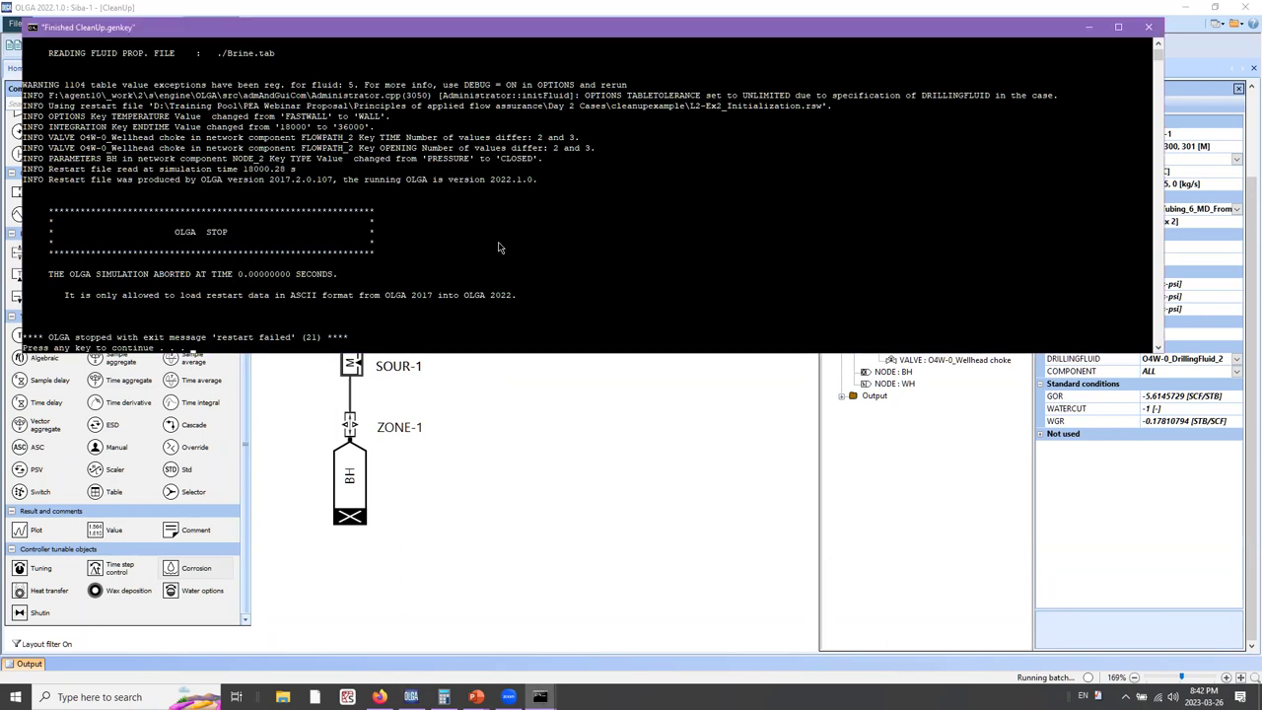
key("Return")
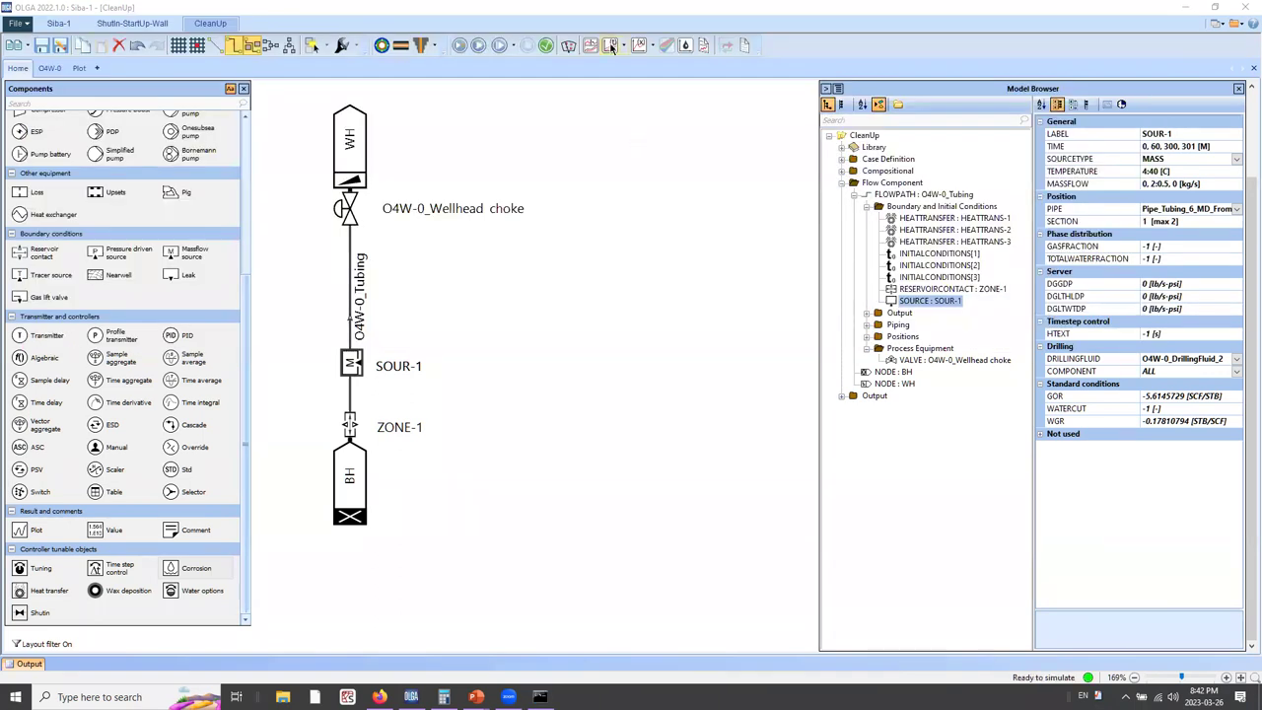
- Trend-plot the GGGMUD, GTWMUD and GTOMUD mud mass flow rates in the tubing
left_click(611, 46)
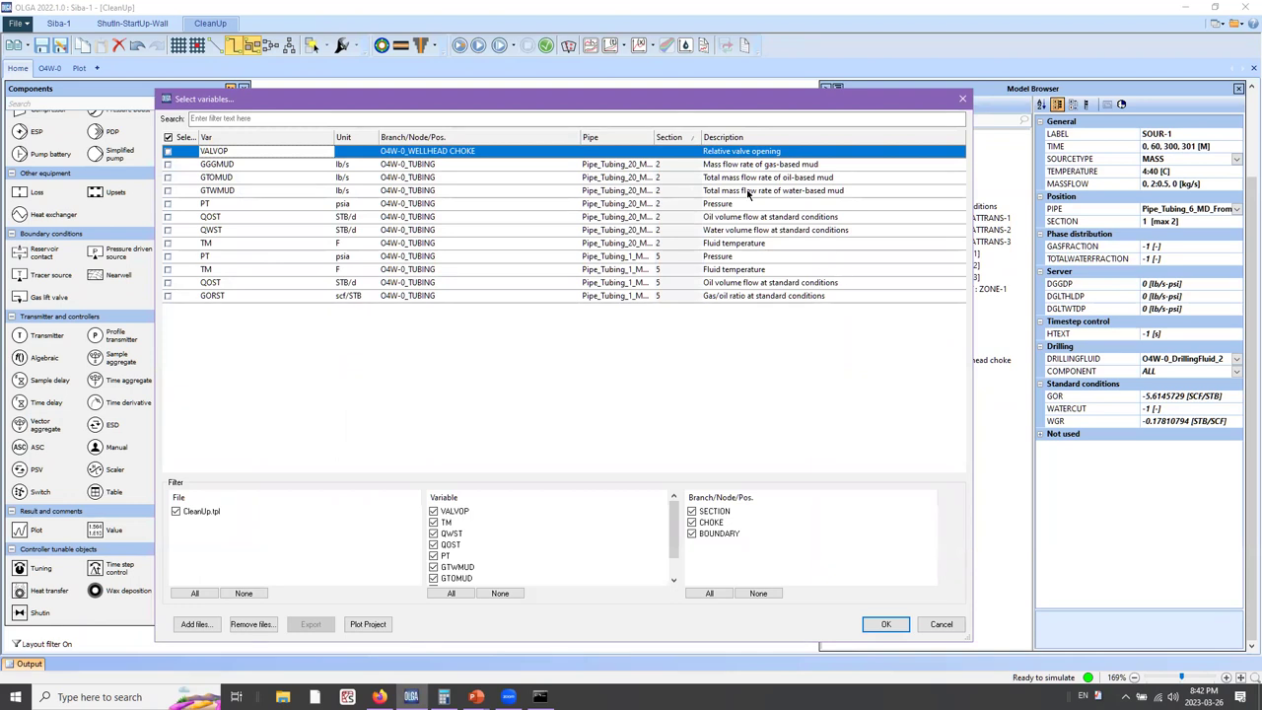
left_click(242, 168)
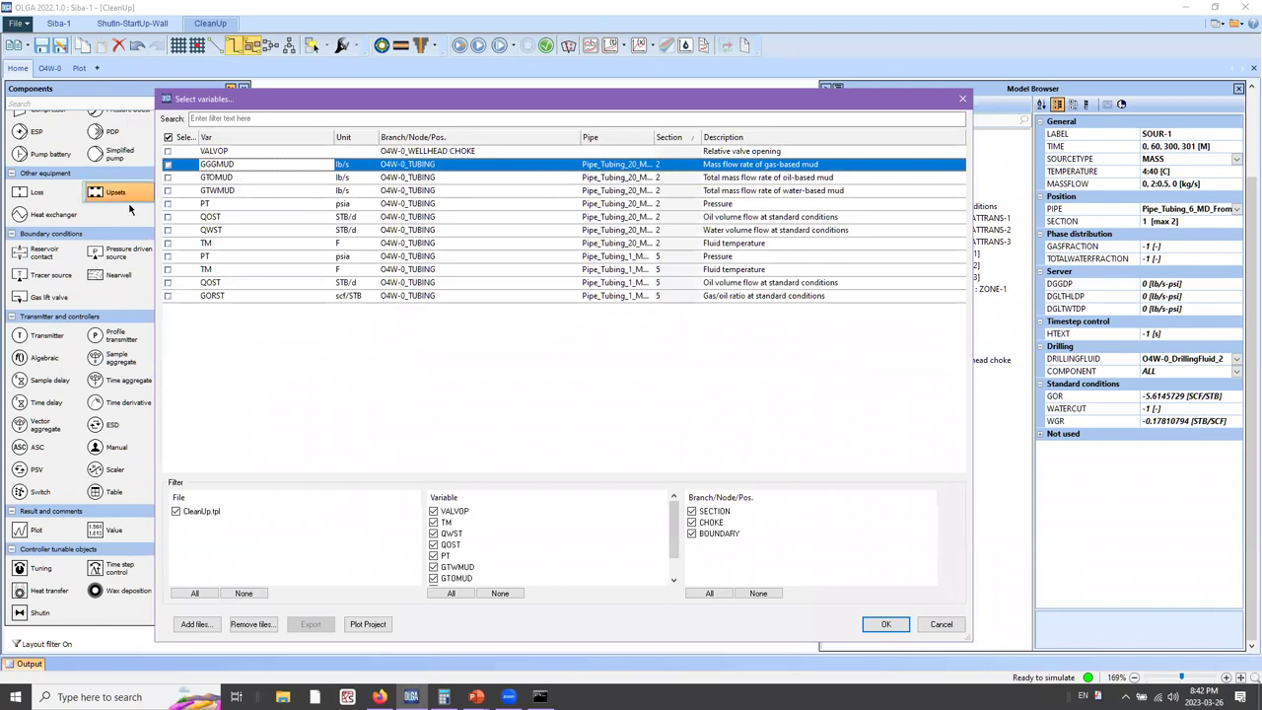
left_click(167, 190)
left_click(164, 175)
left_click(167, 176)
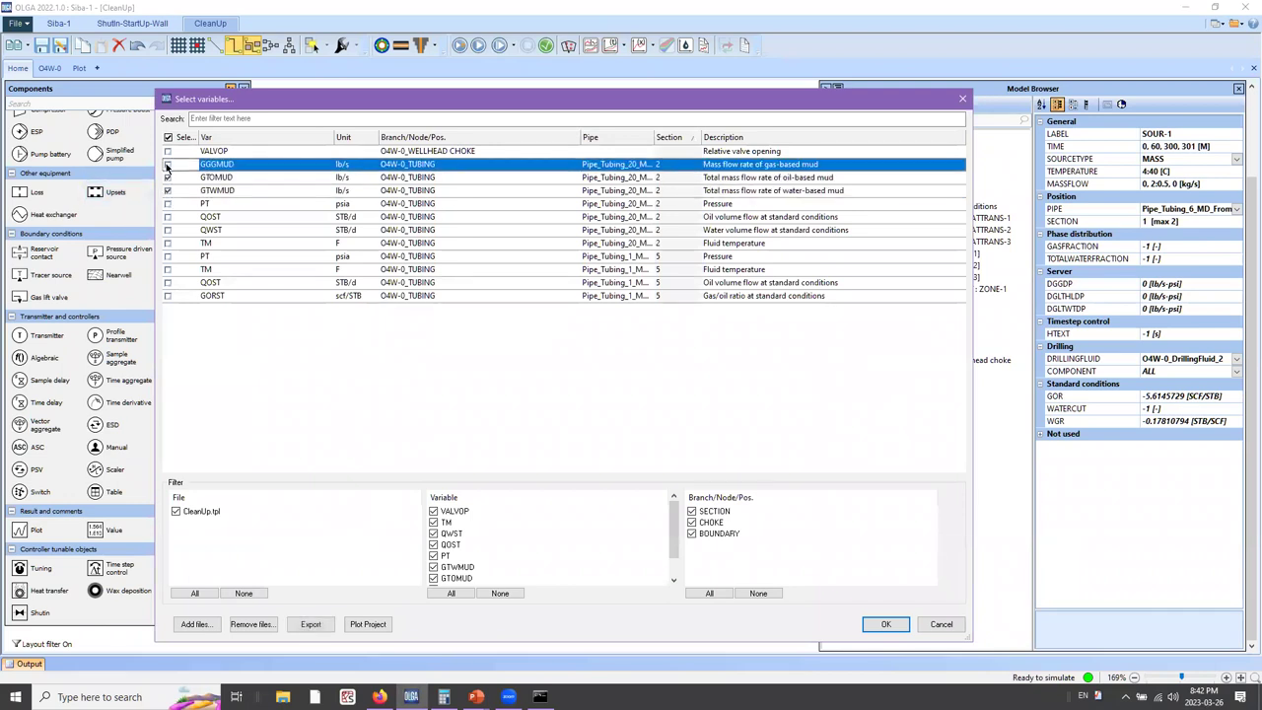
left_click(885, 624)
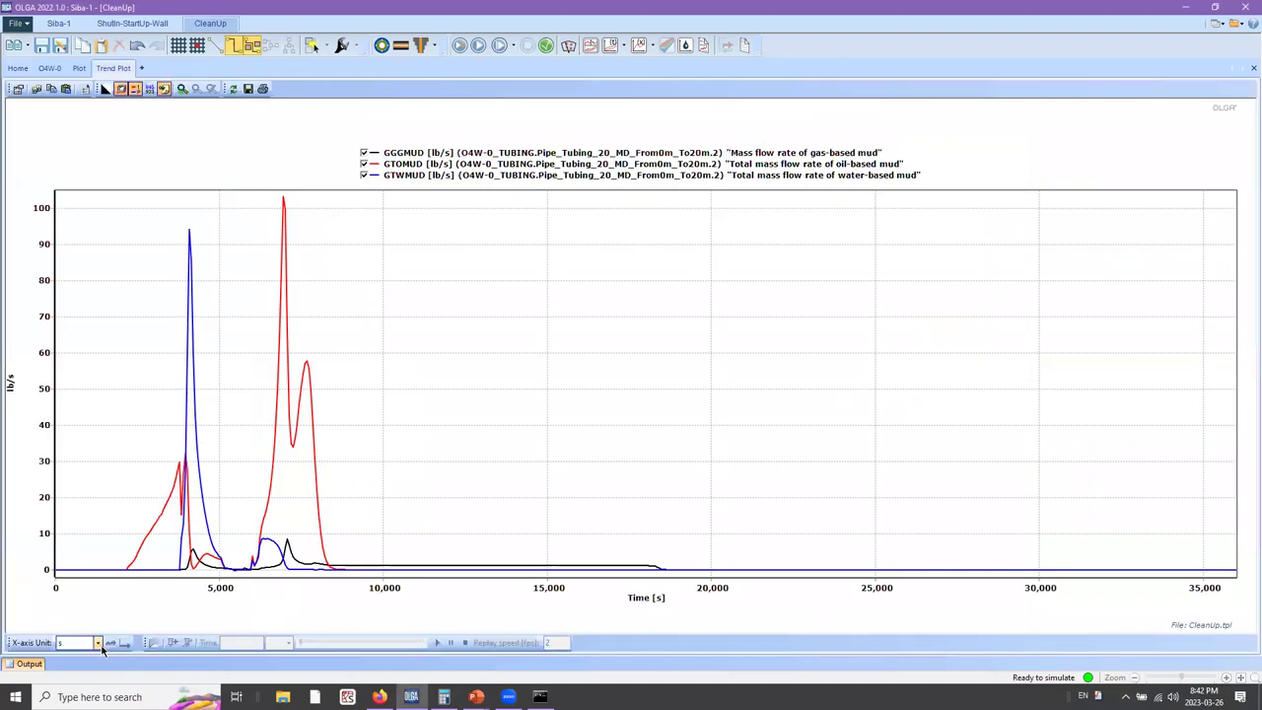
- Switch the trend's time axis to hours and tick QOST oil volume flow as an extra variable
left_click(97, 643)
left_click(39, 610)
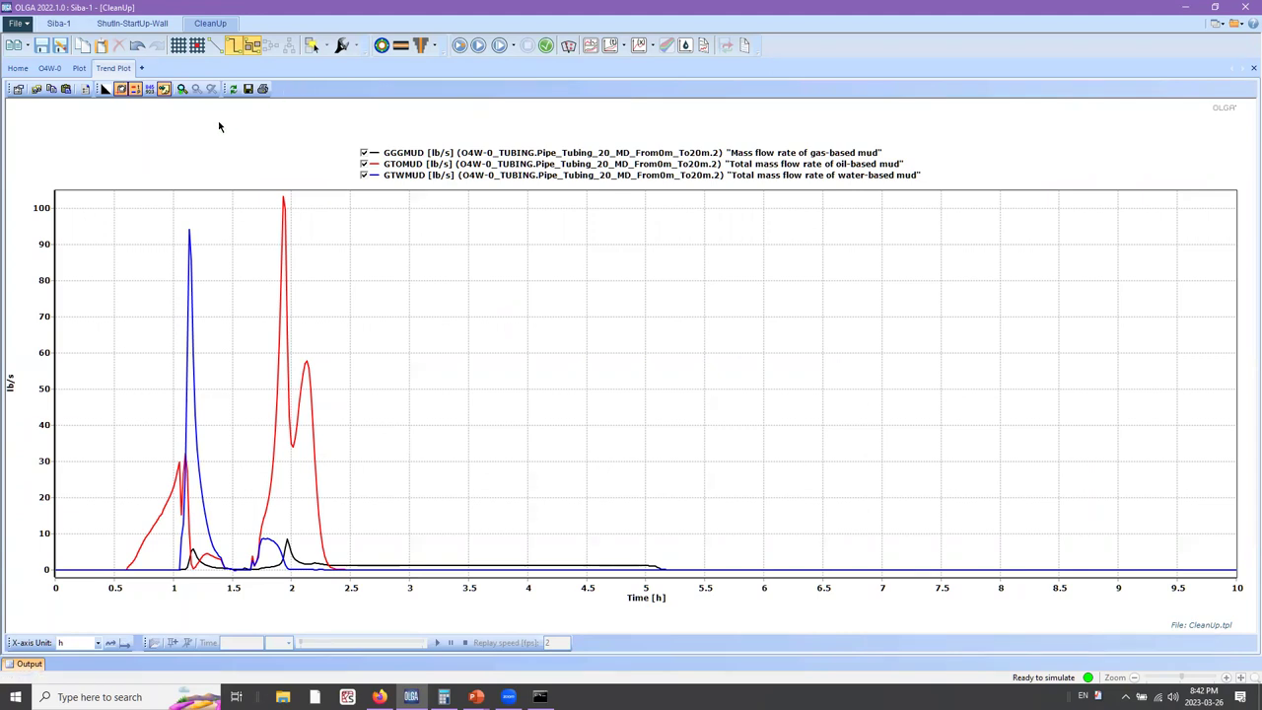
left_click(19, 90)
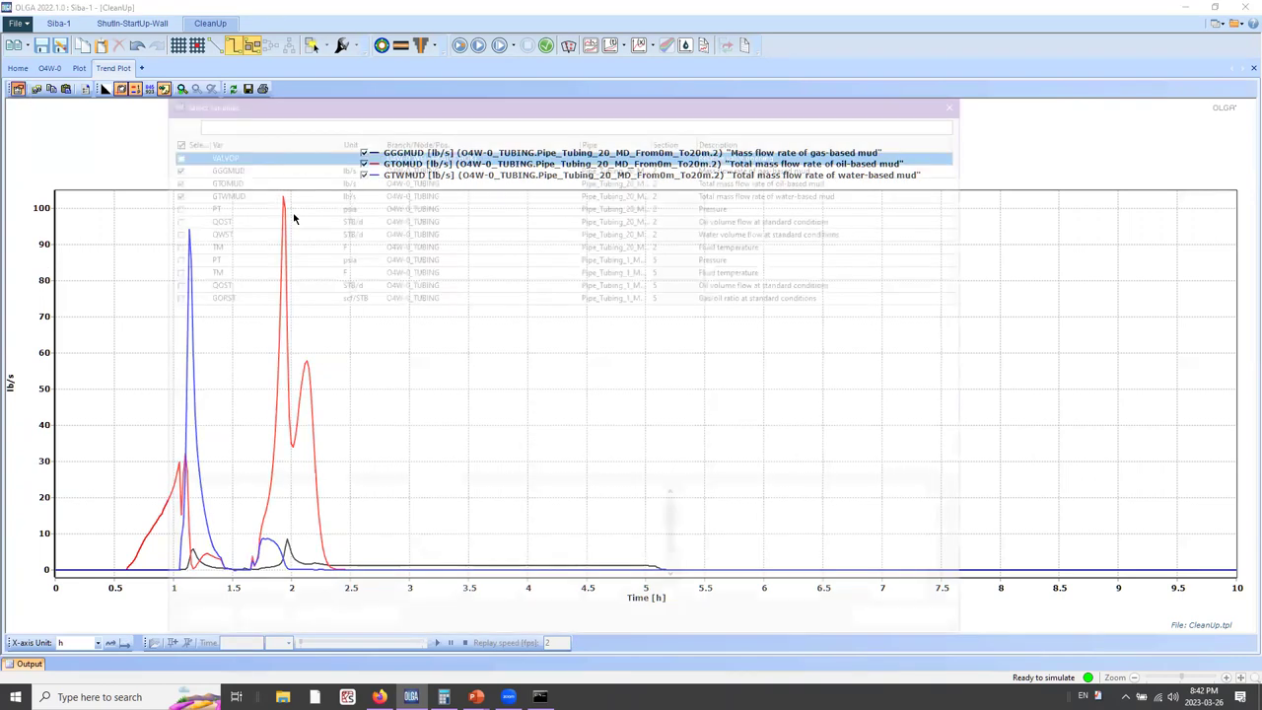
left_click(238, 214)
left_click(167, 217)
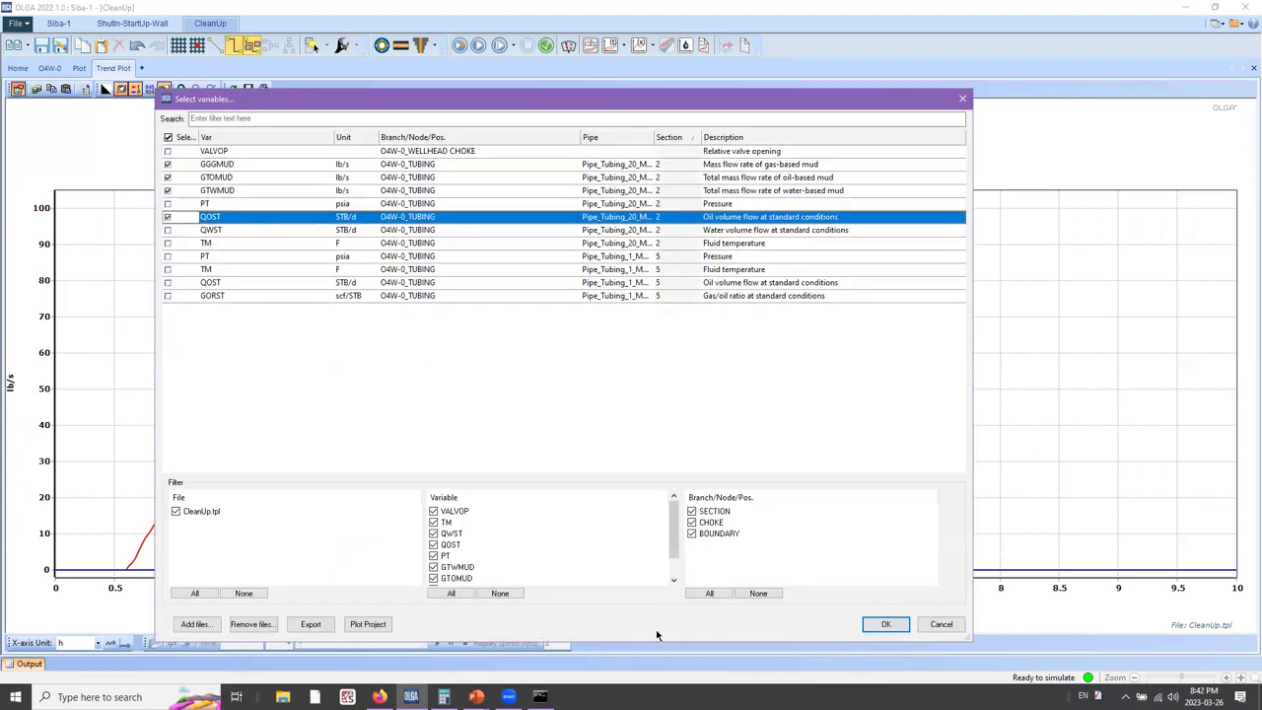
- Add QOST to the mud trend and read values along the curves before returning to the diagram
left_click(871, 626)
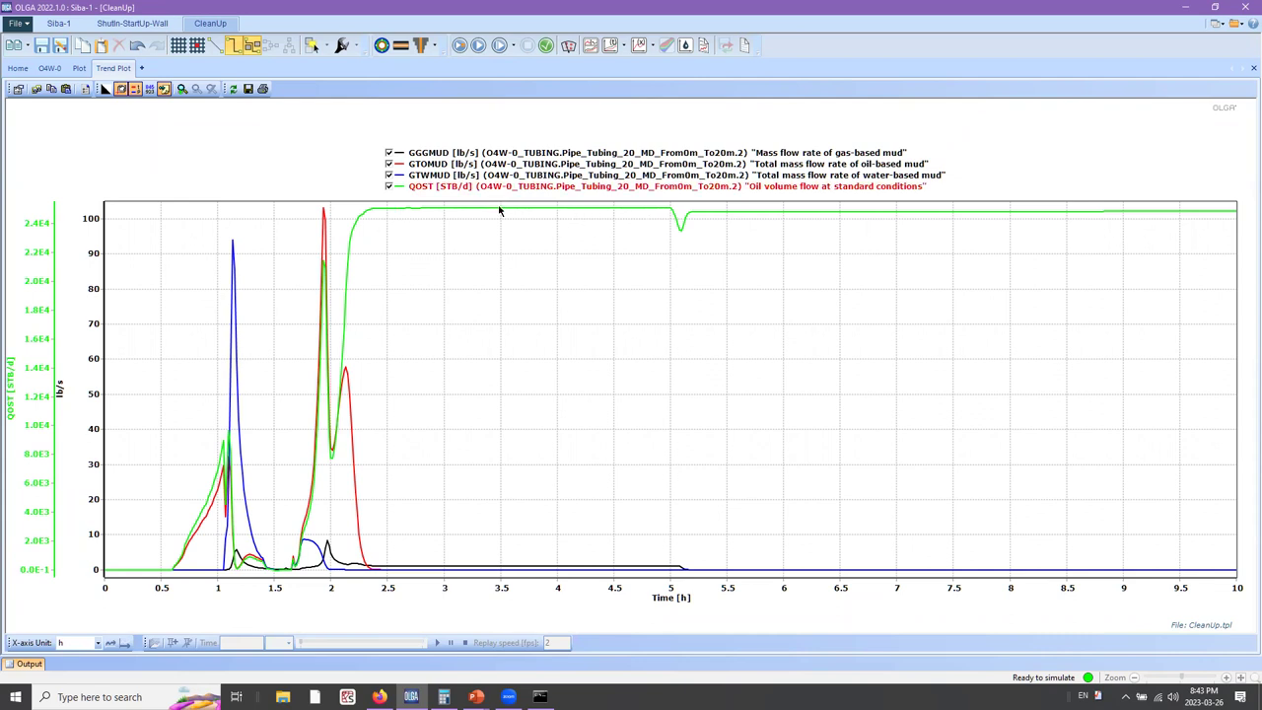
left_click(164, 90)
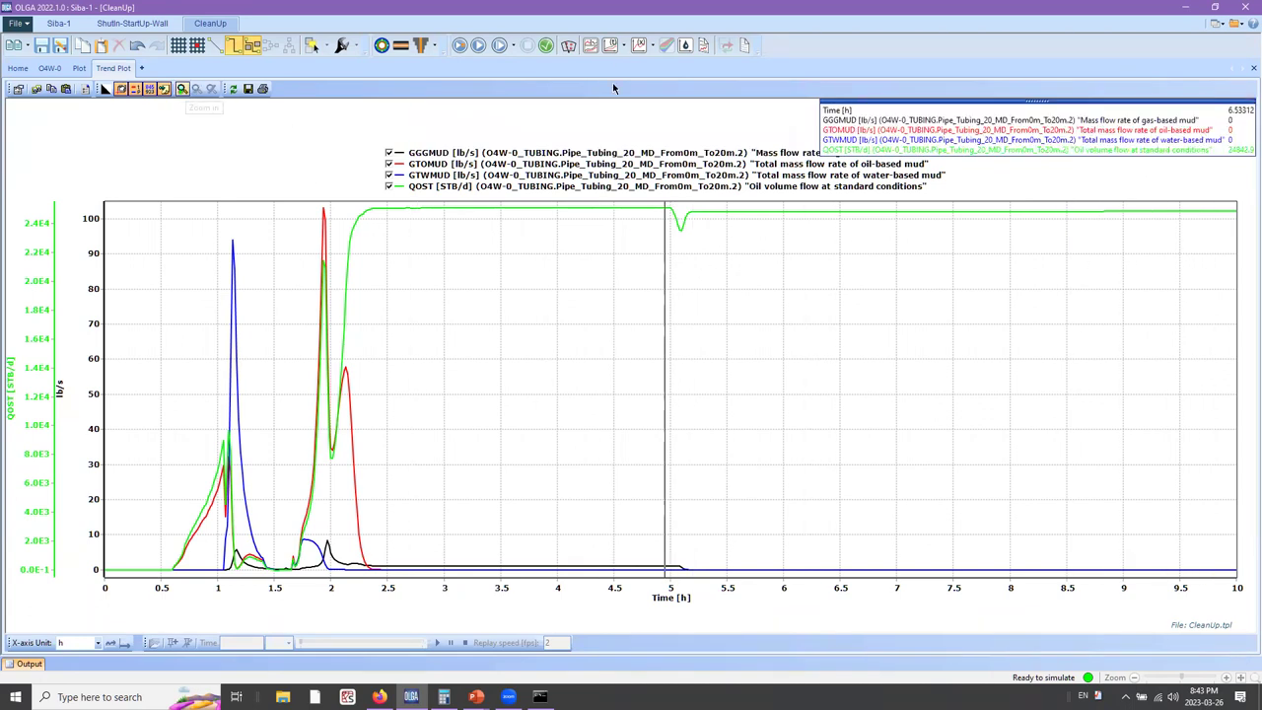
key("ctrl+Tab")
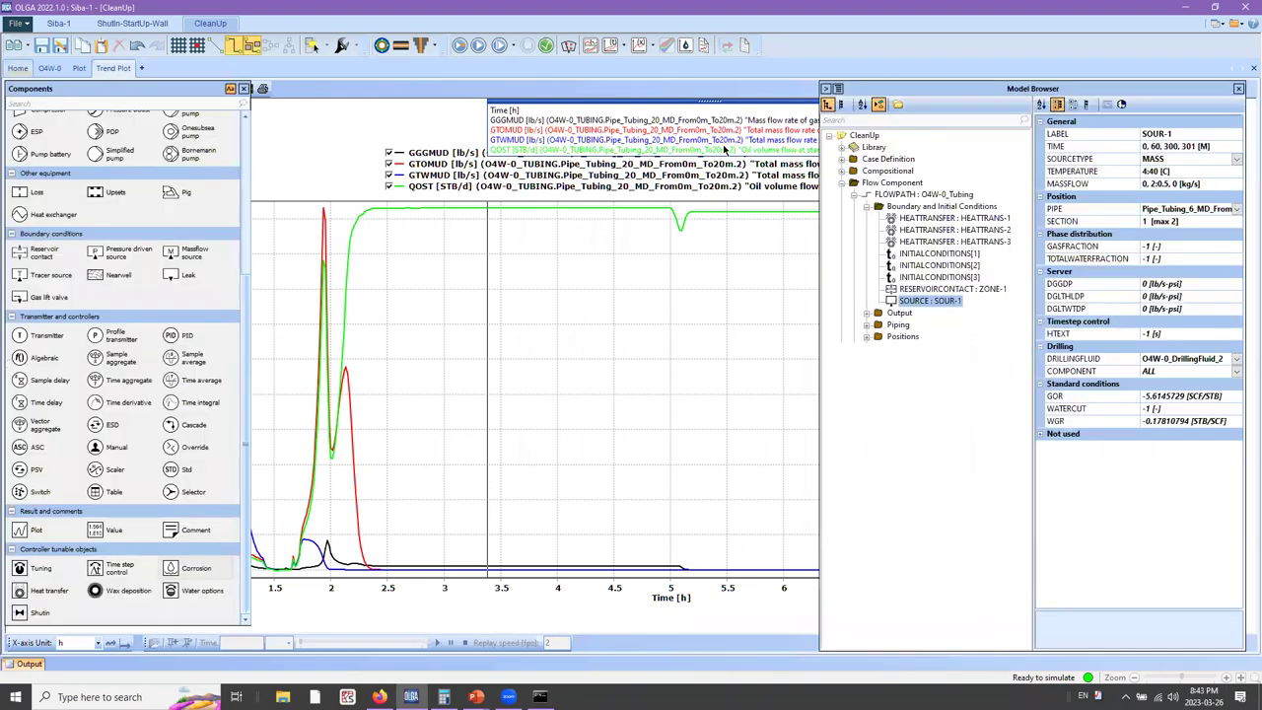
- Plot section 5 PT pressure, TM fluid temperature and GORST gas/oil ratio in a new trend
left_click(612, 46)
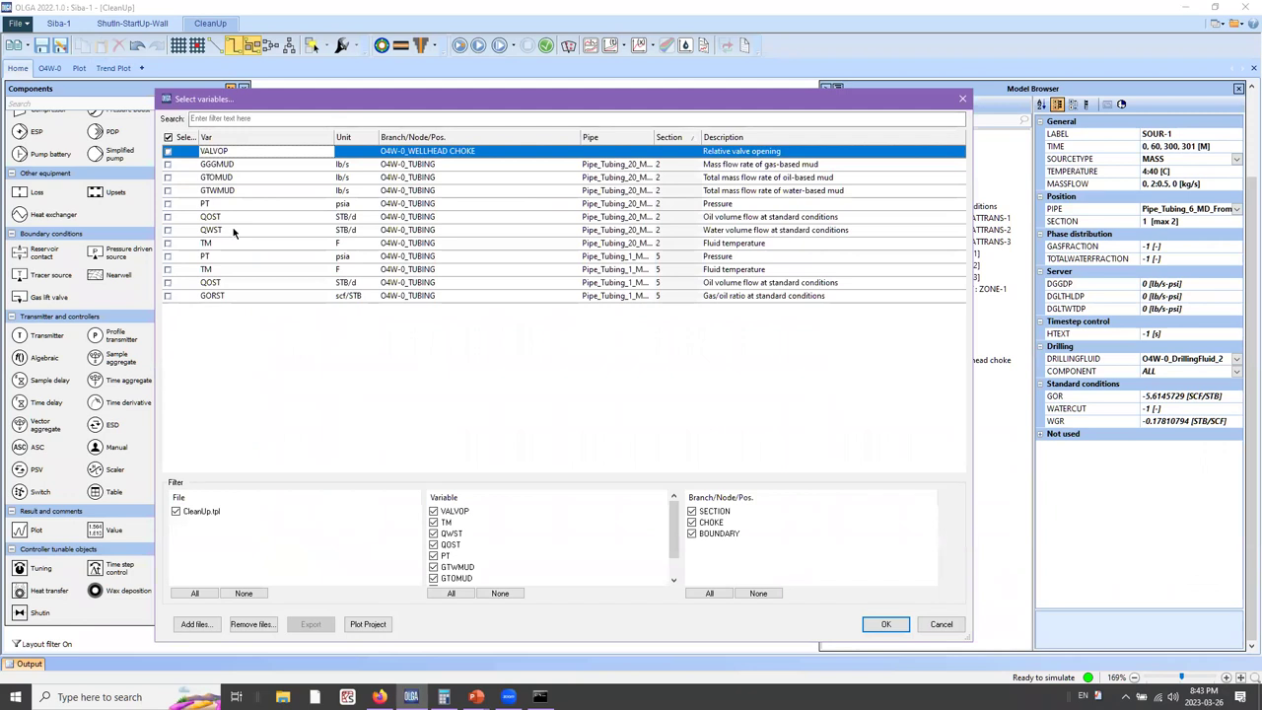
left_click(250, 270)
left_click(254, 259)
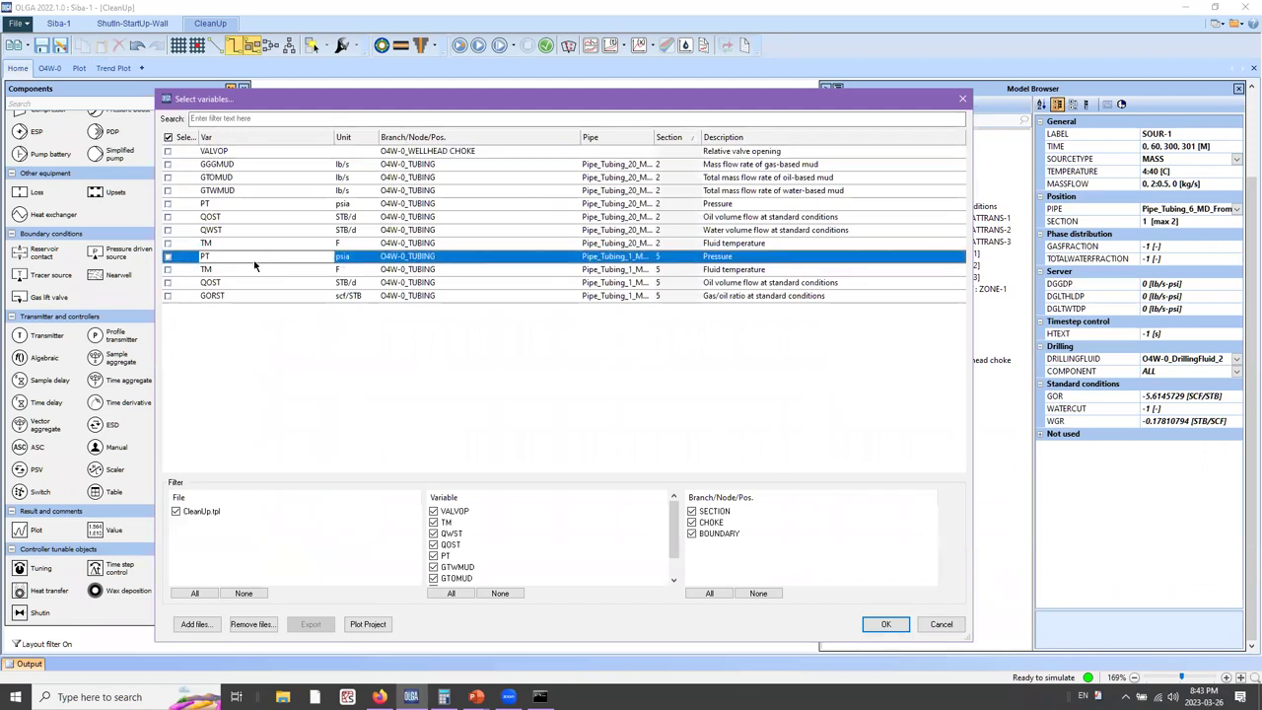
left_click(168, 258)
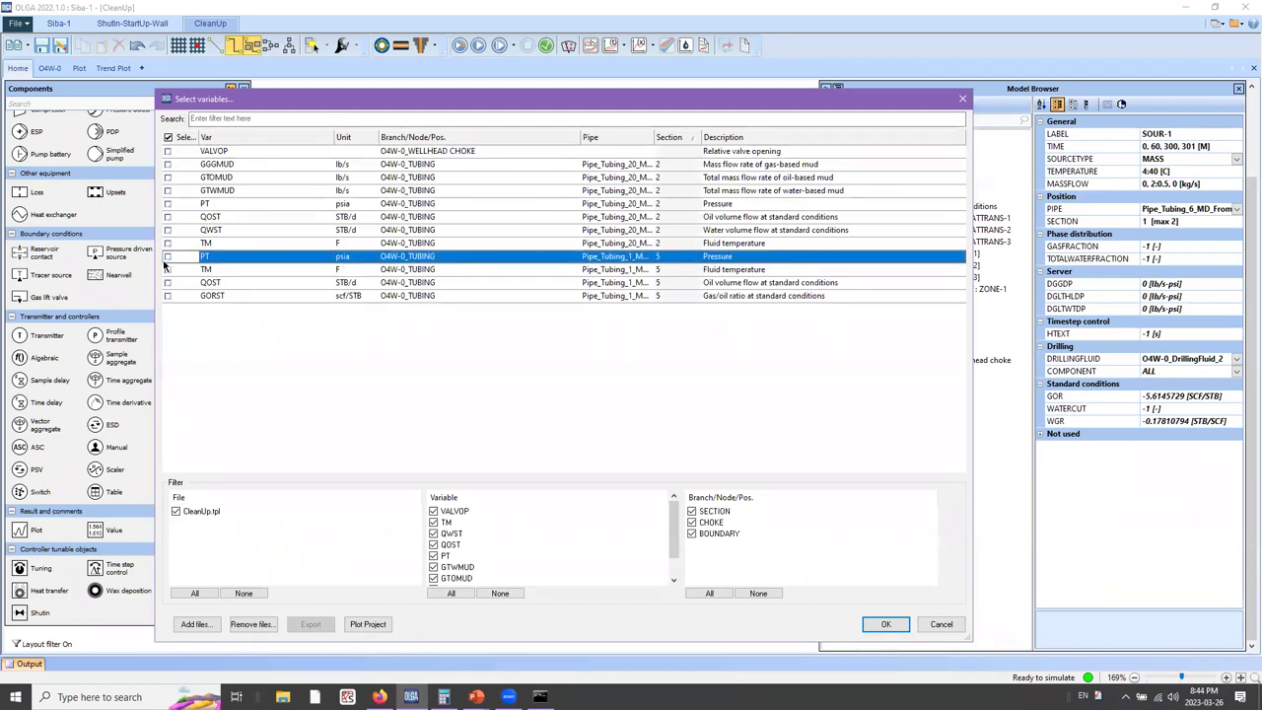
left_click(168, 269)
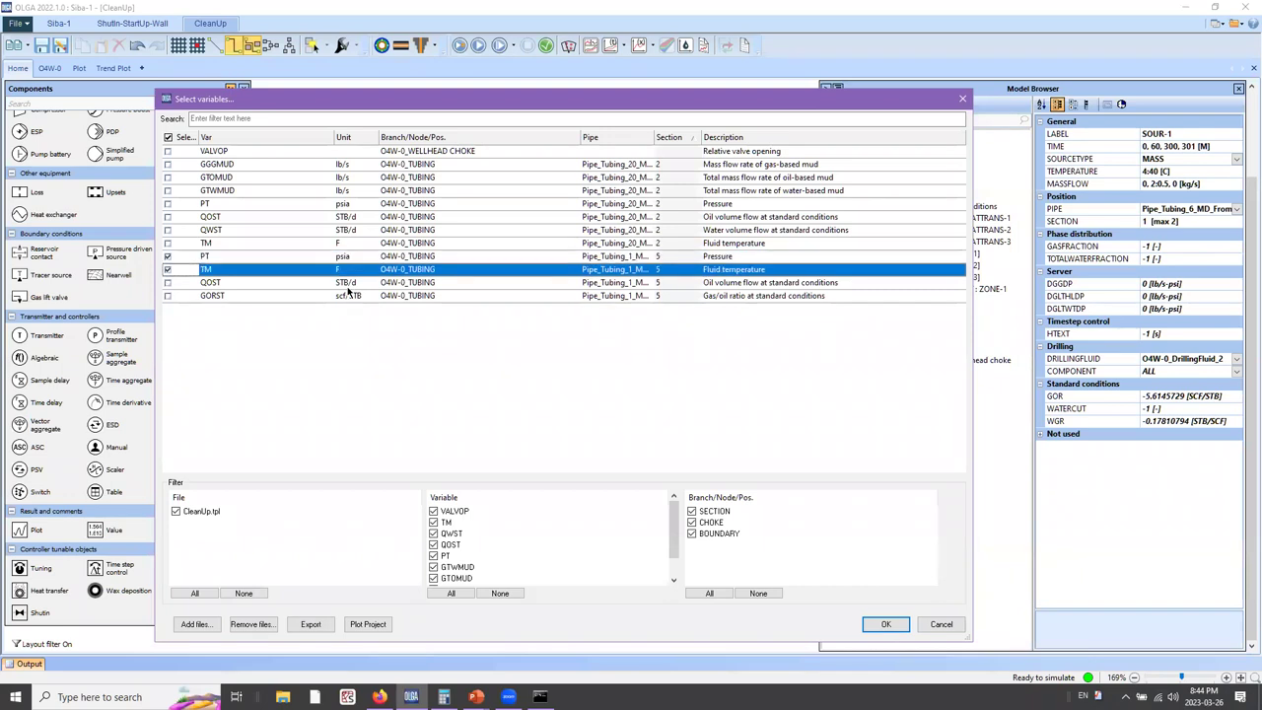
left_click(239, 283)
left_click(168, 296)
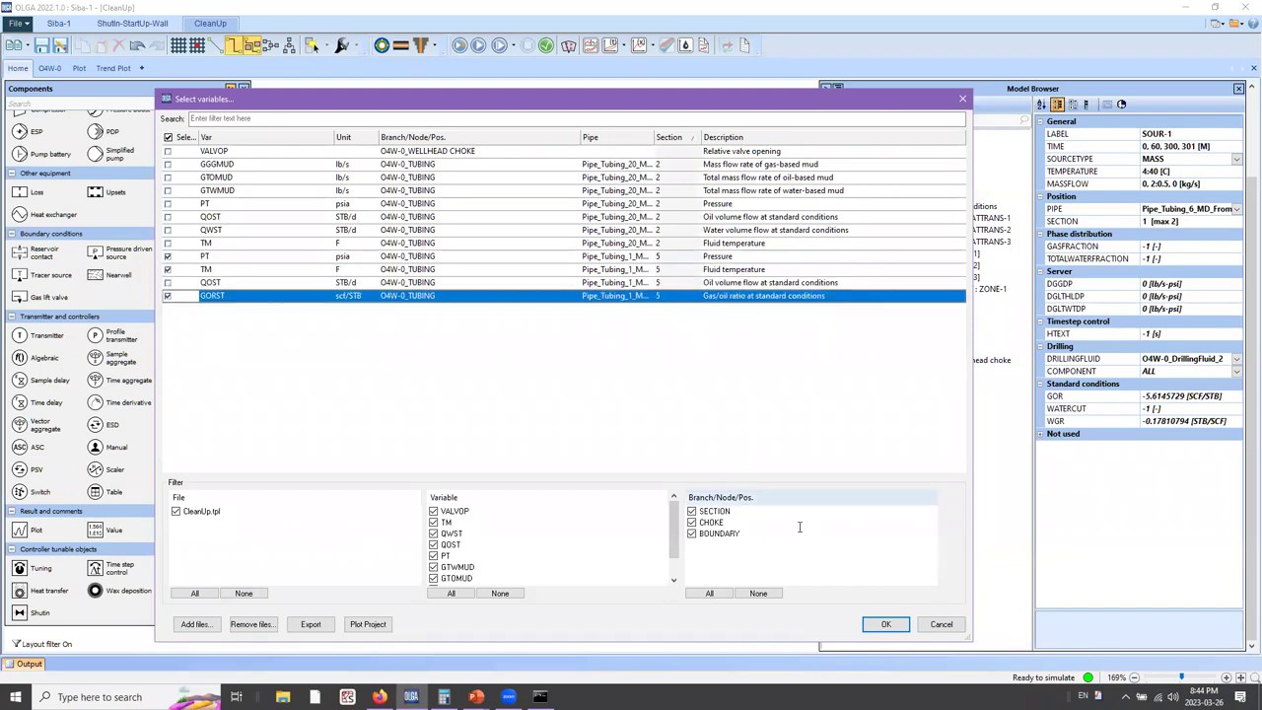
key("Return")
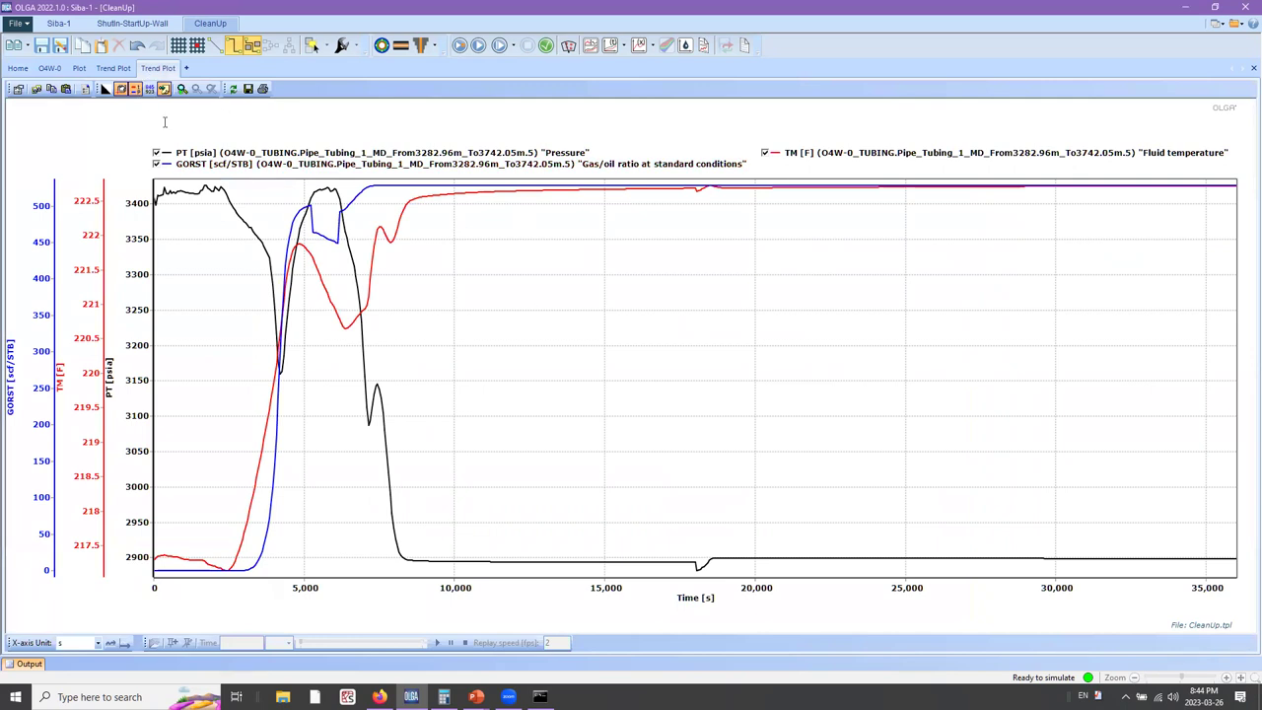
- Read values on the PT/TM/GORST trend with its time axis in hours, then go back to the diagram
left_click(149, 89)
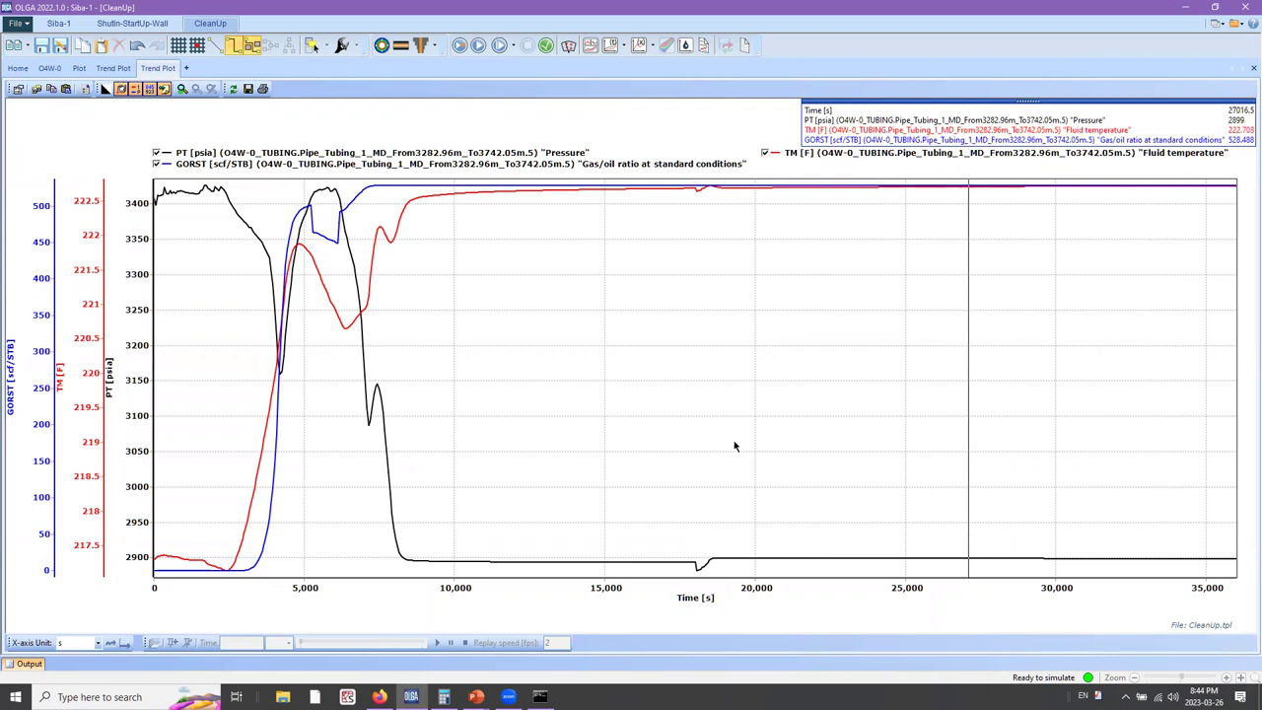
left_click(96, 643)
left_click(102, 612)
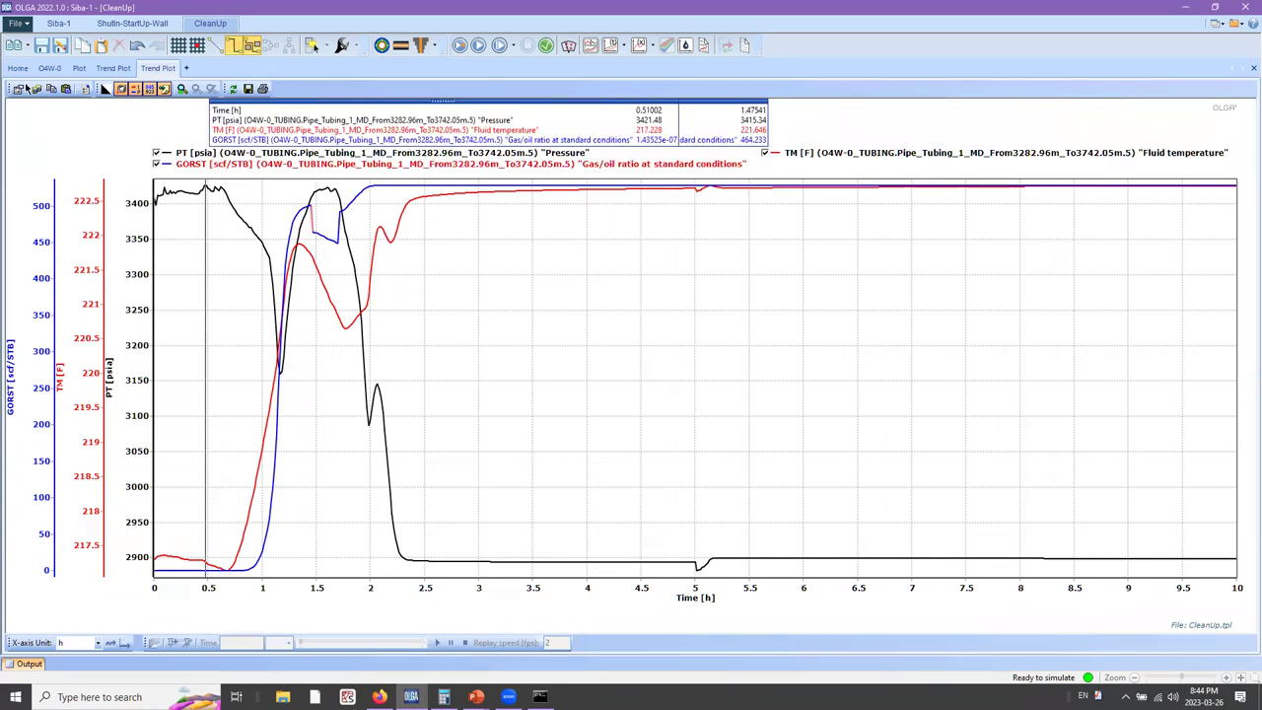
key("F11")
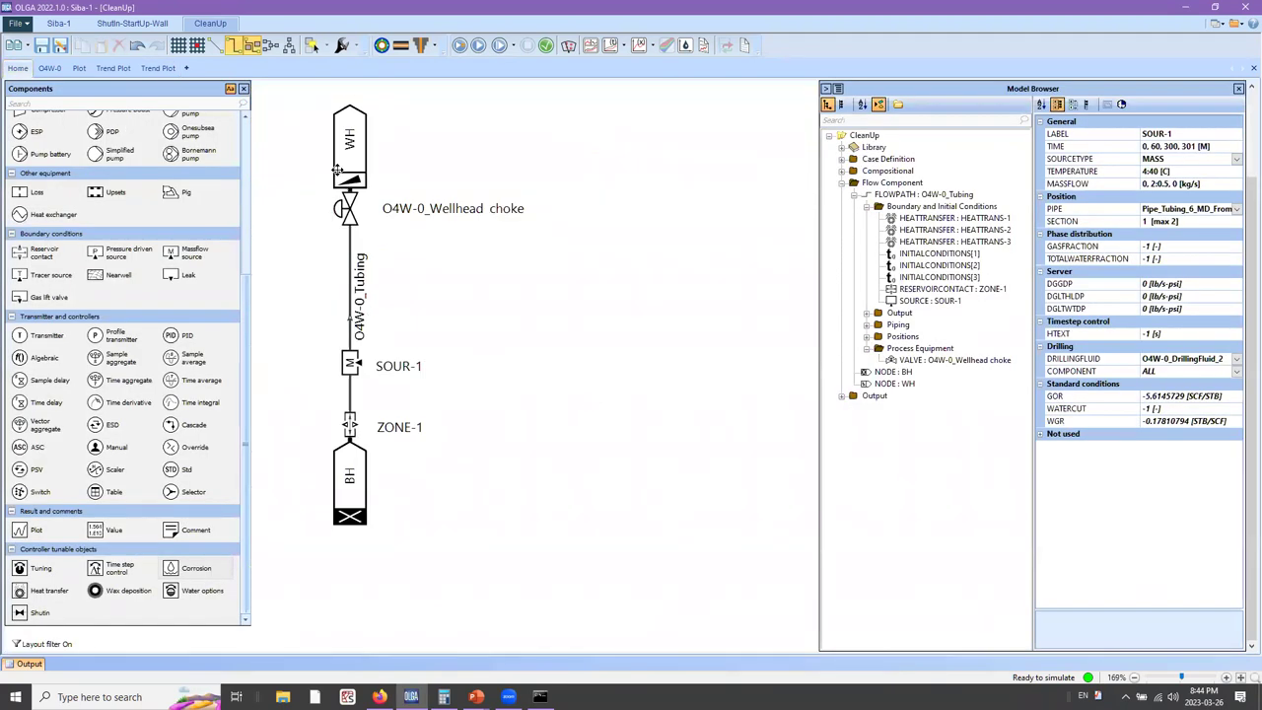
- Show the WH wellhead node's properties, then switch to the 'CASE 2 : WELL CLEANUP' slide
left_click_drag(358, 154, 377, 157)
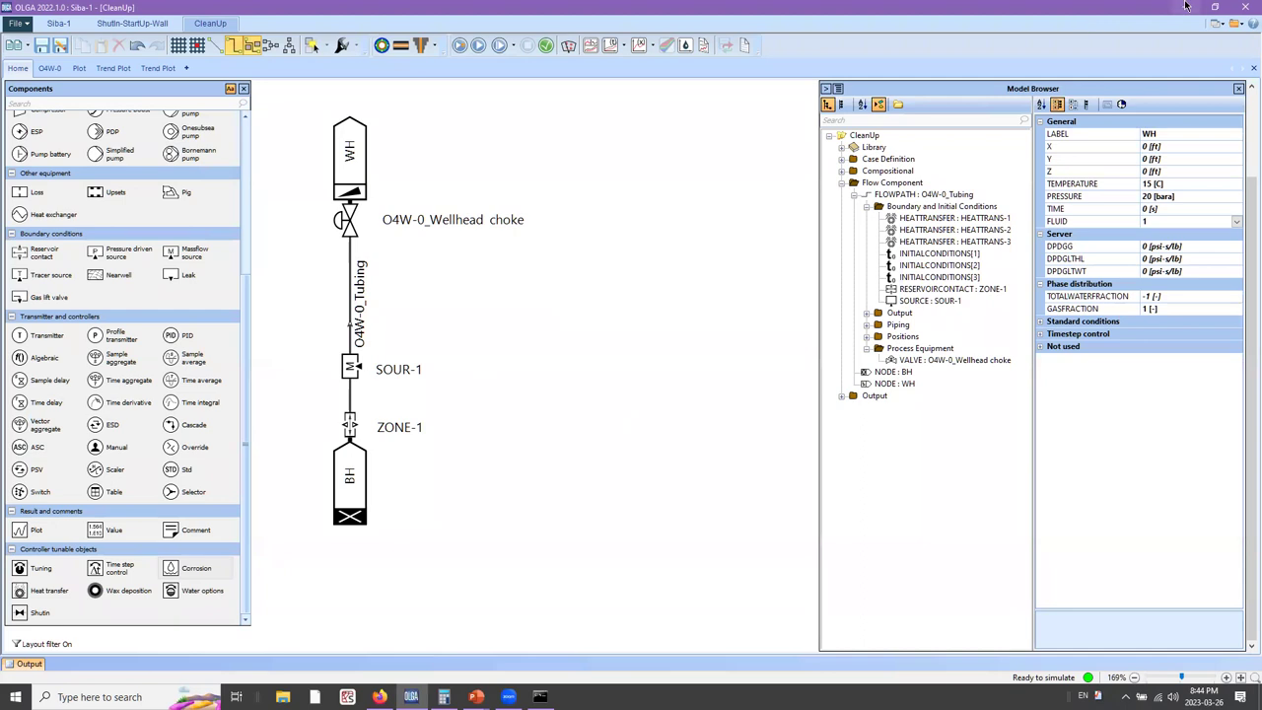
key("alt+Tab")
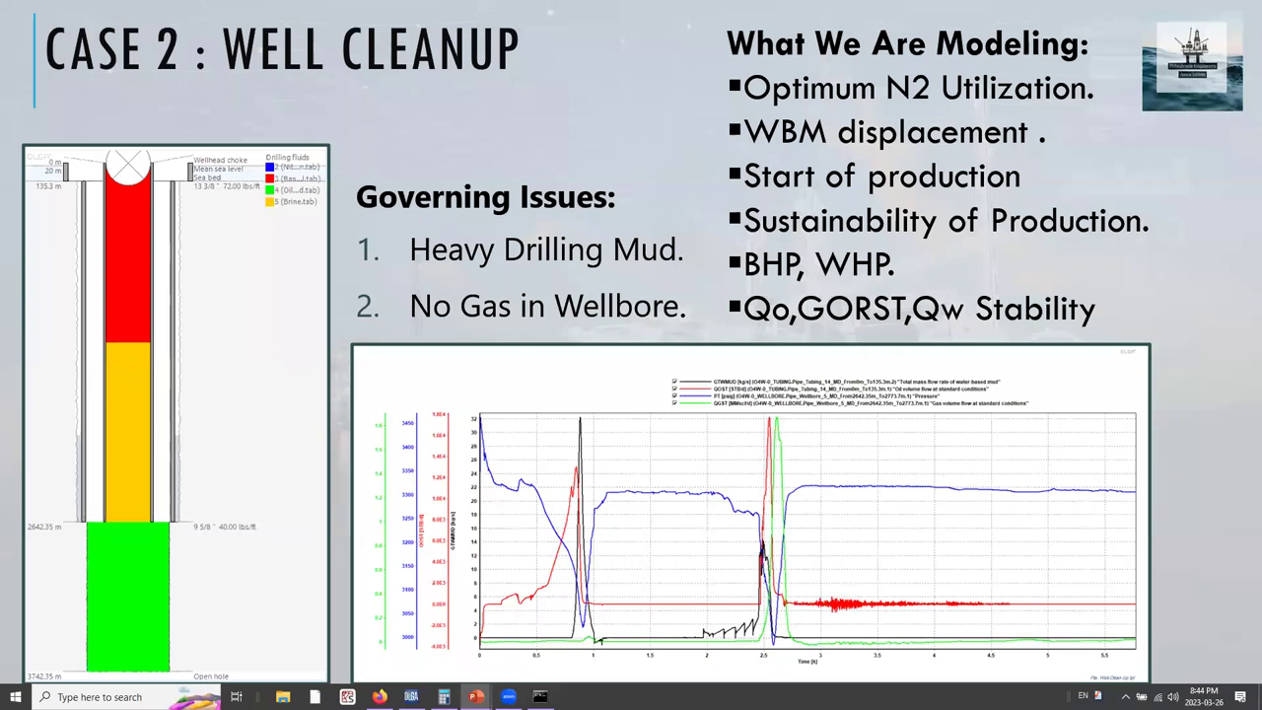
- Advance to the 'CASE 3 : CO2 CORROSION' slide, then switch back to OLGA
left_click(842, 6)
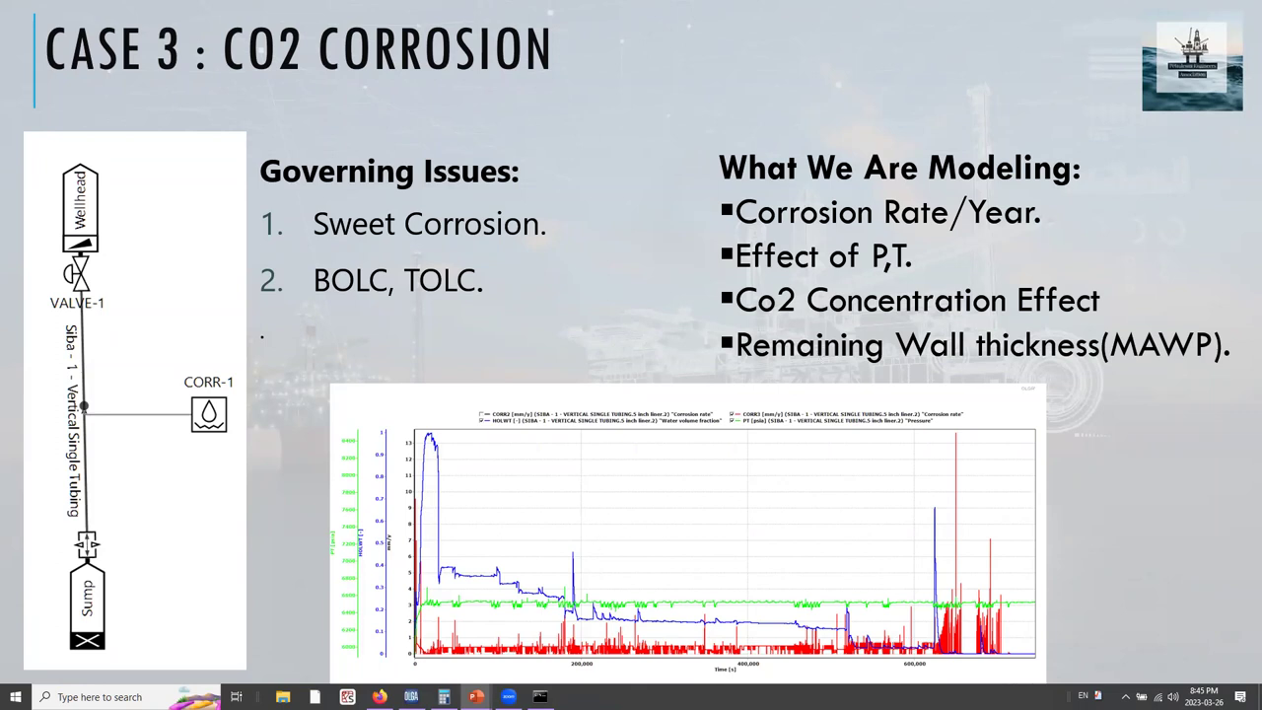
key("alt+Tab")
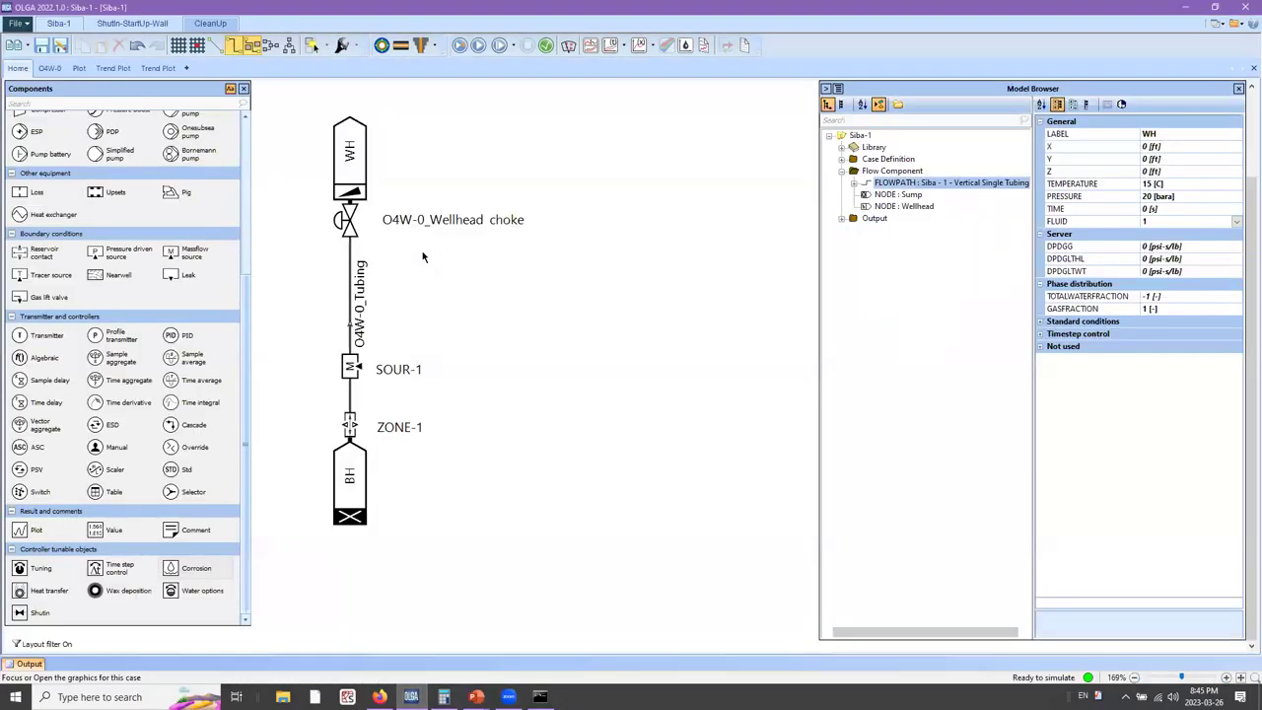
- Open the Siba-1 case and inspect its Wellhead, Sump and vertical tubing flowpath properties
left_click(58, 23)
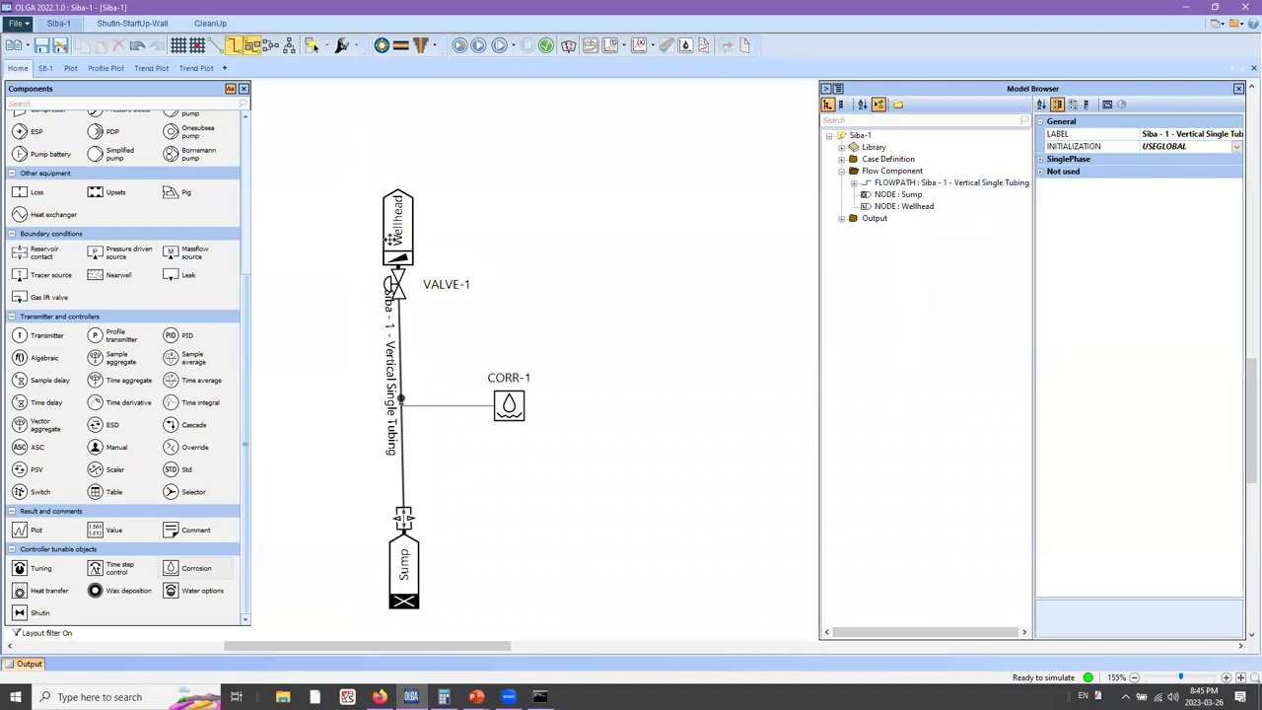
mouse_move(386, 232)
left_mouse_down()
mouse_move(424, 236)
mouse_move(410, 228)
left_mouse_up()
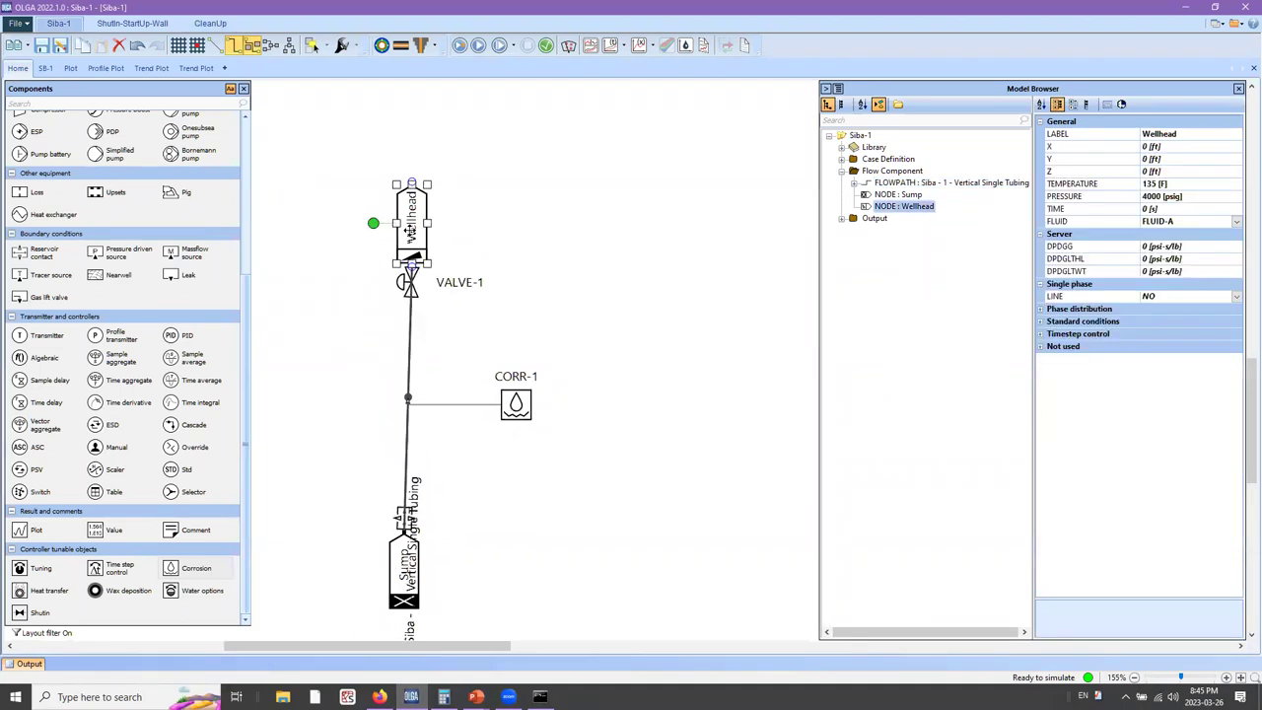
left_click(404, 567)
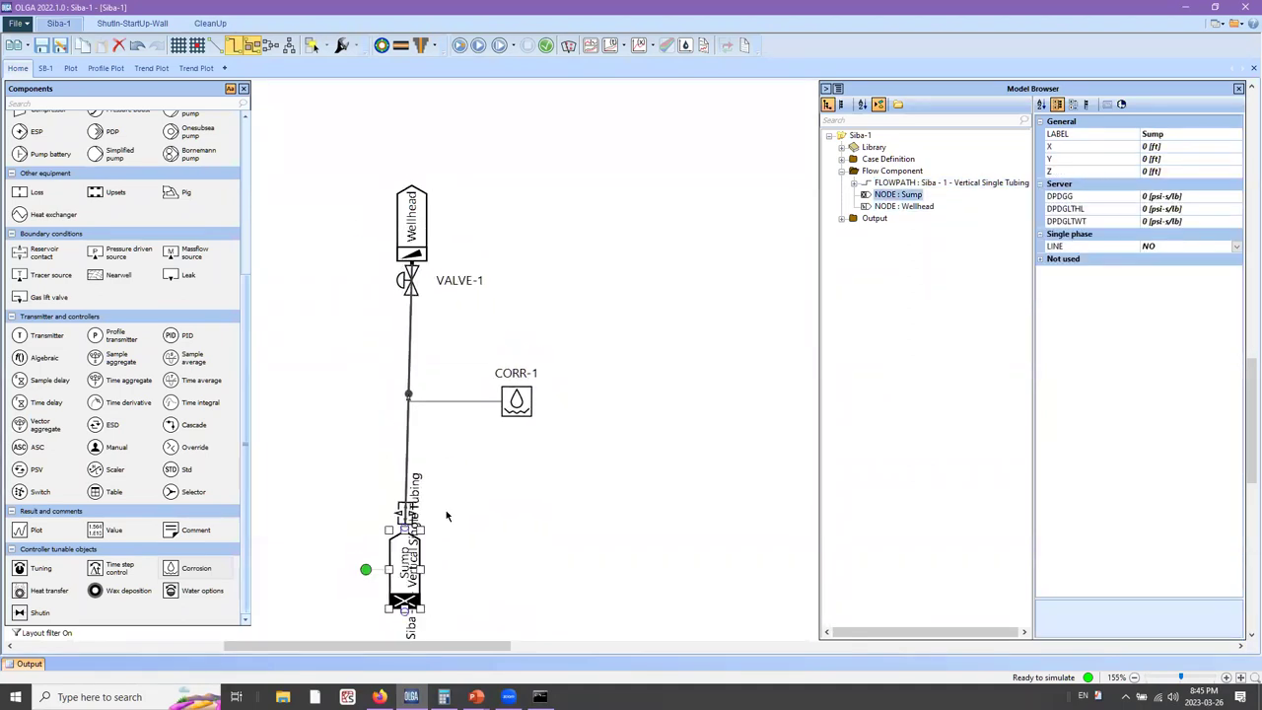
left_click(426, 482)
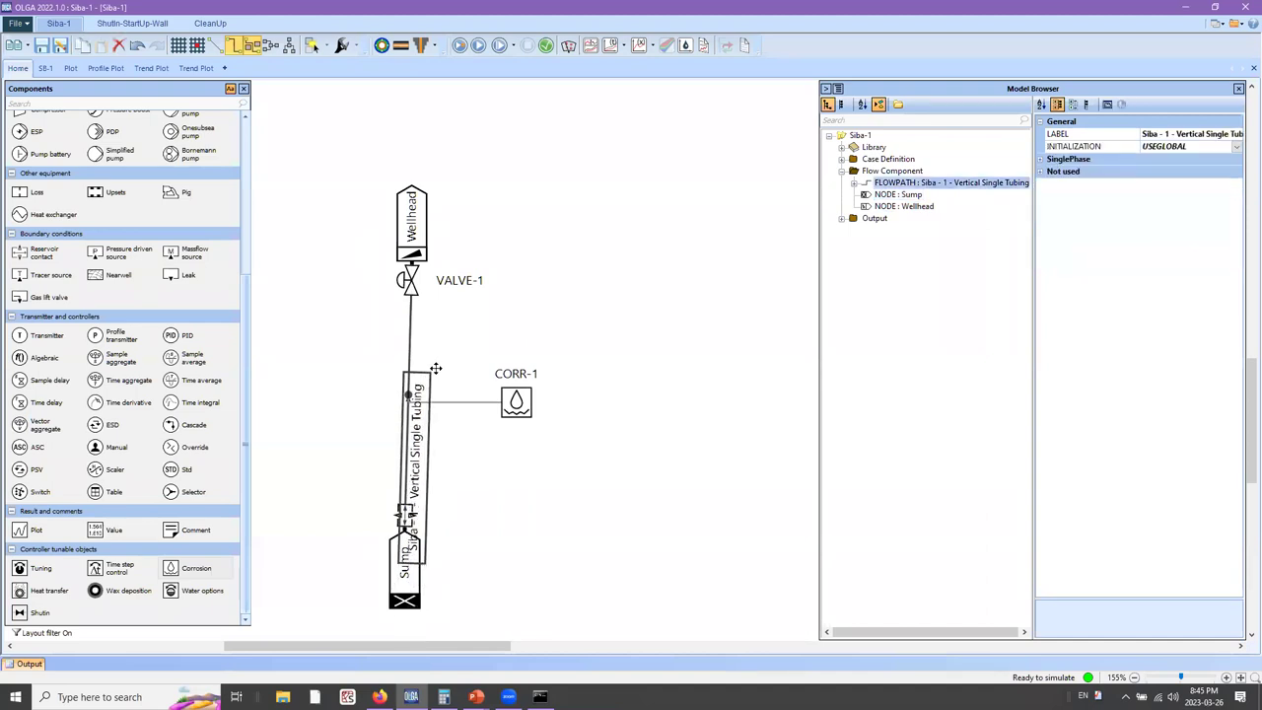
- Review CORR-1's corrosion model options, leaving MODEL at ALL and PCO2MAX at 400 psia
left_click(561, 330)
left_click(516, 402)
left_click(724, 267)
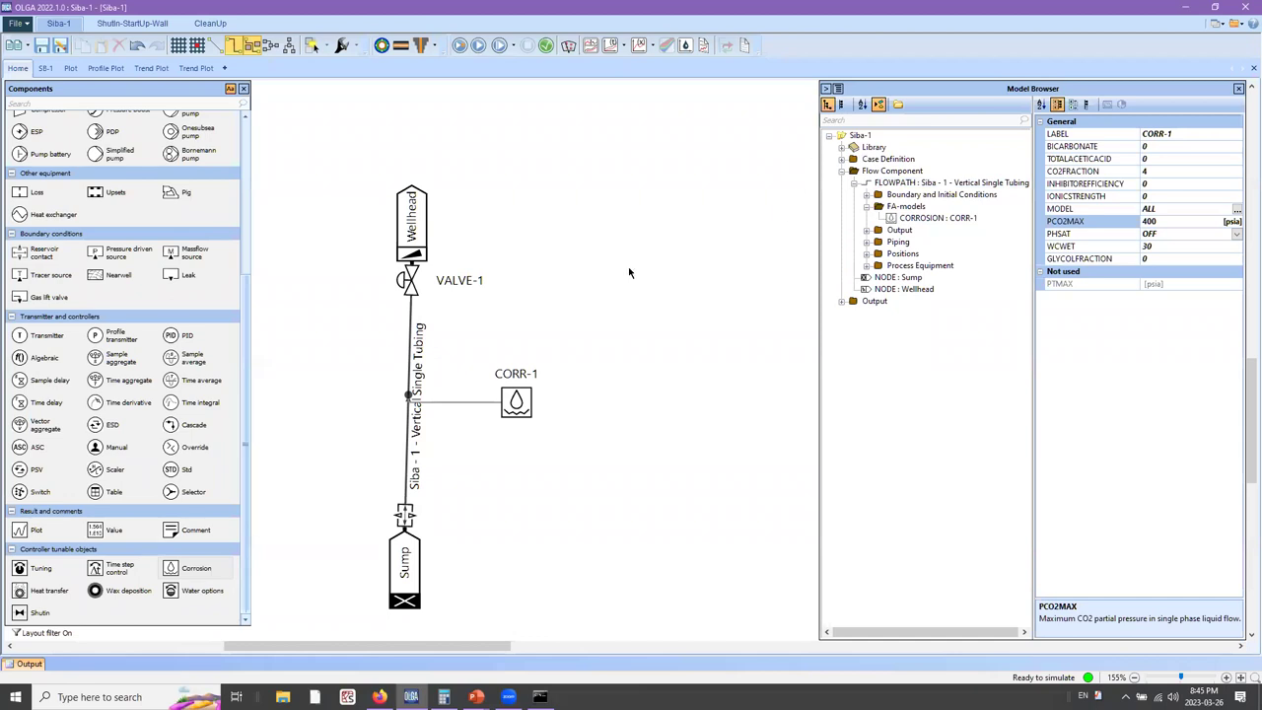
left_click(516, 407)
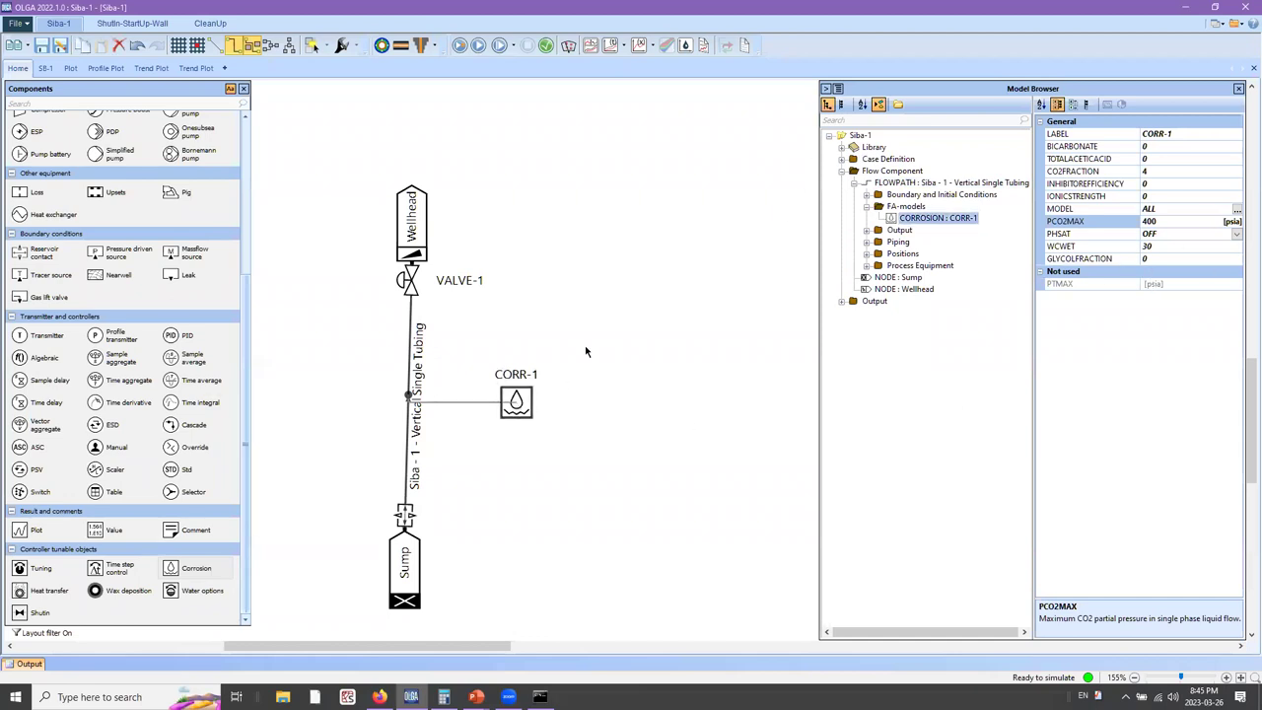
left_click(1236, 210)
left_click(928, 298)
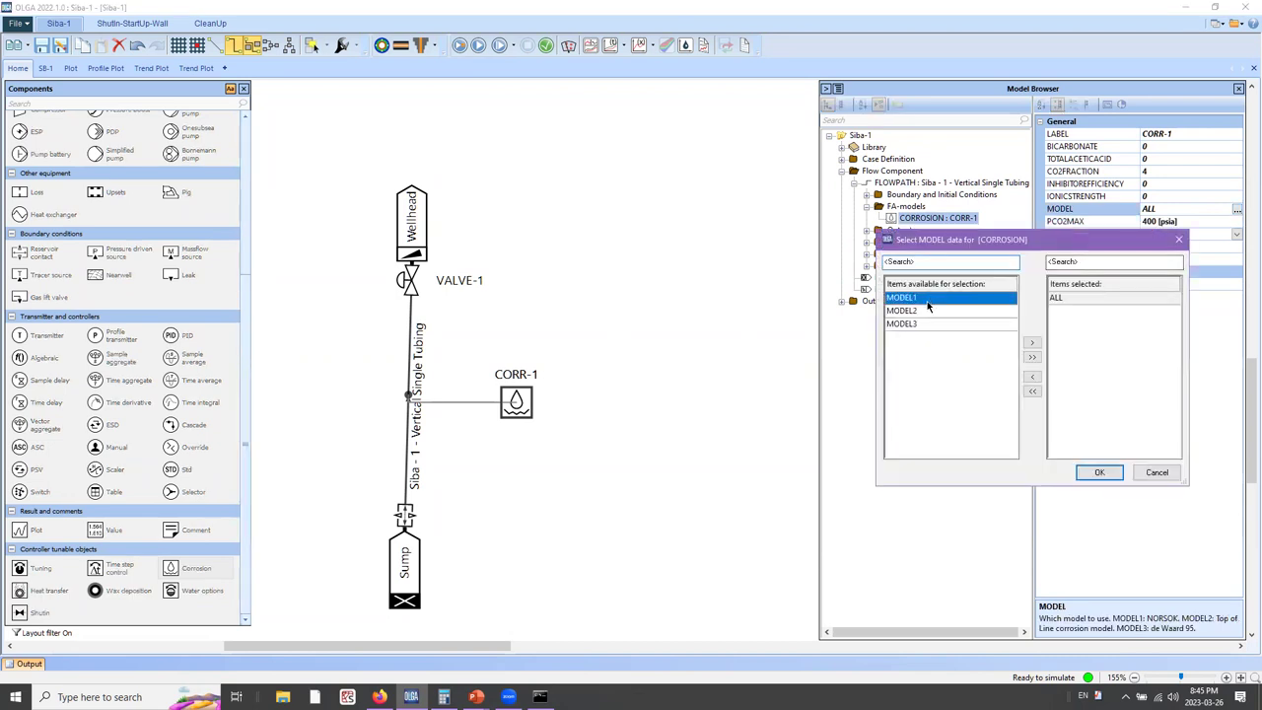
left_click(1179, 238)
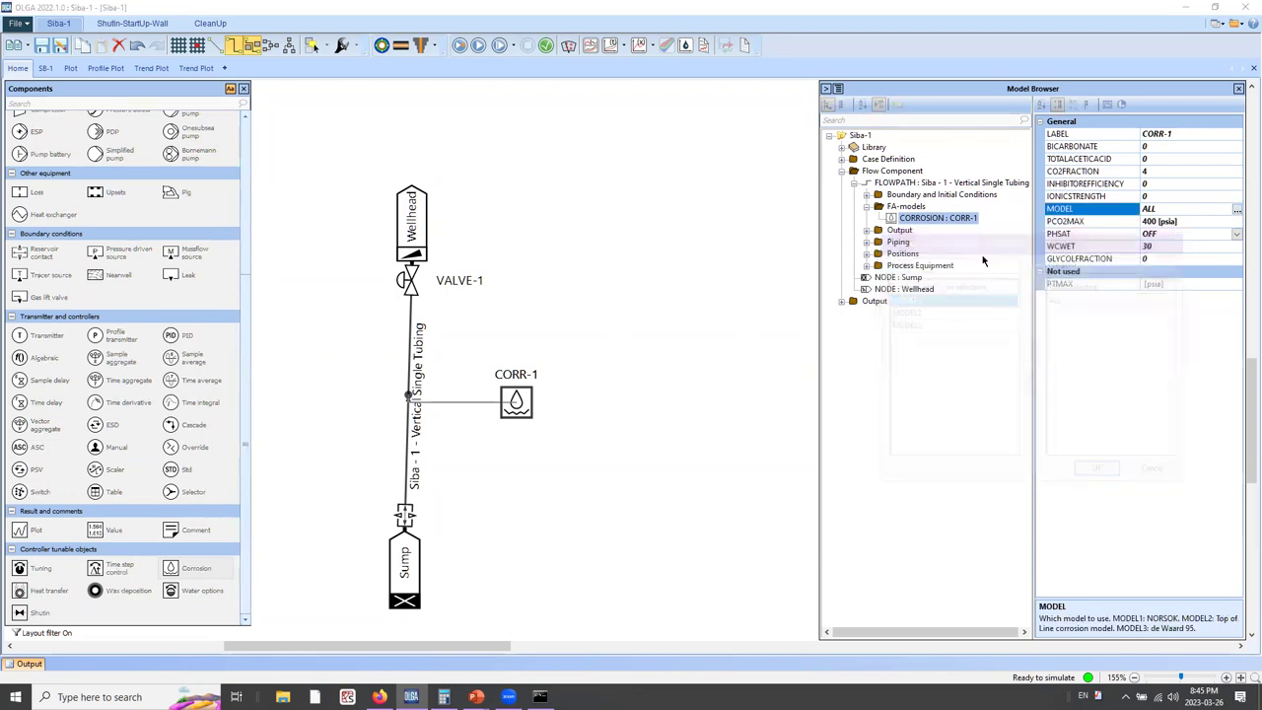
left_click(639, 293)
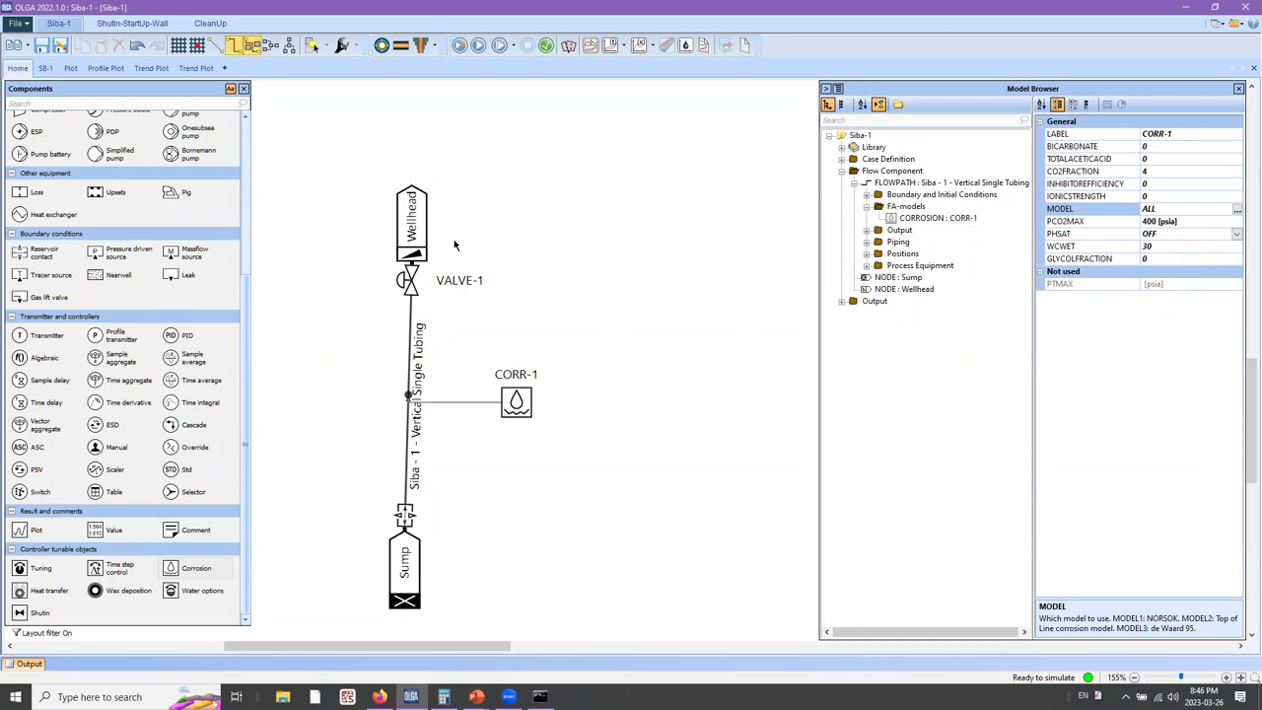
- Start a new profile plot with CORR1, CORR2 and CORR3 corrosion rates selected
left_click(643, 50)
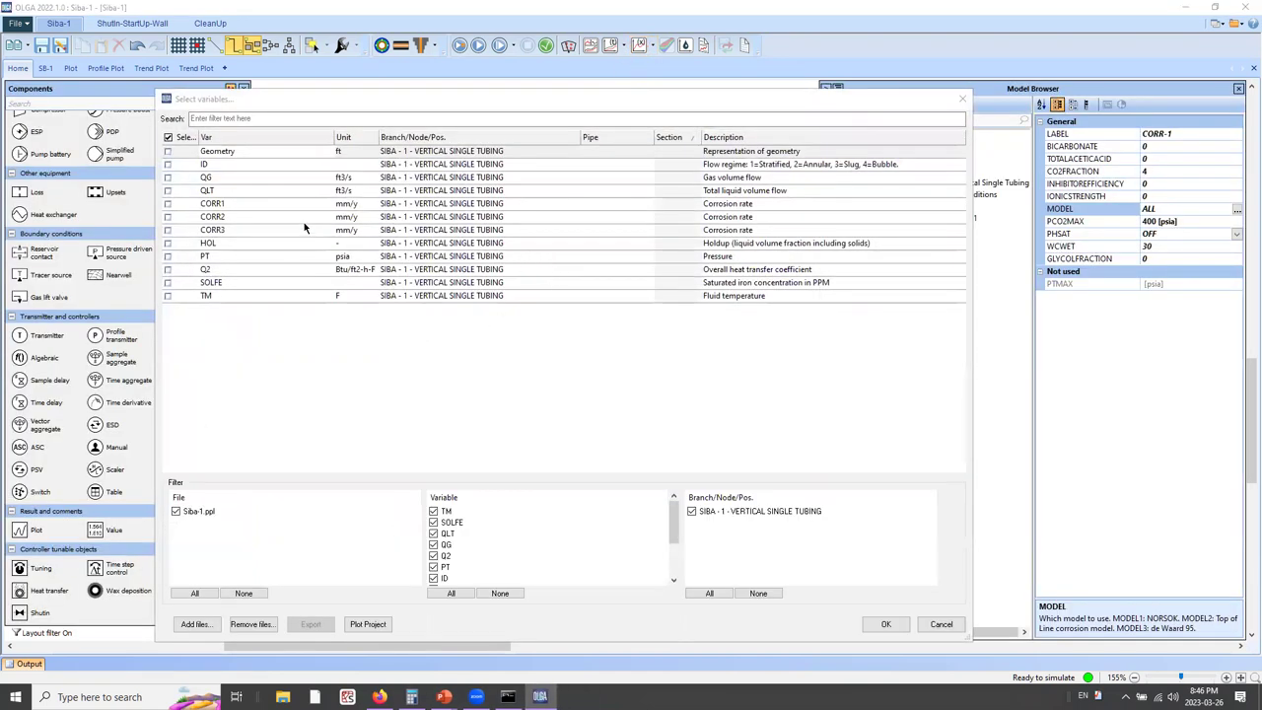
left_click(238, 203)
left_click(174, 204)
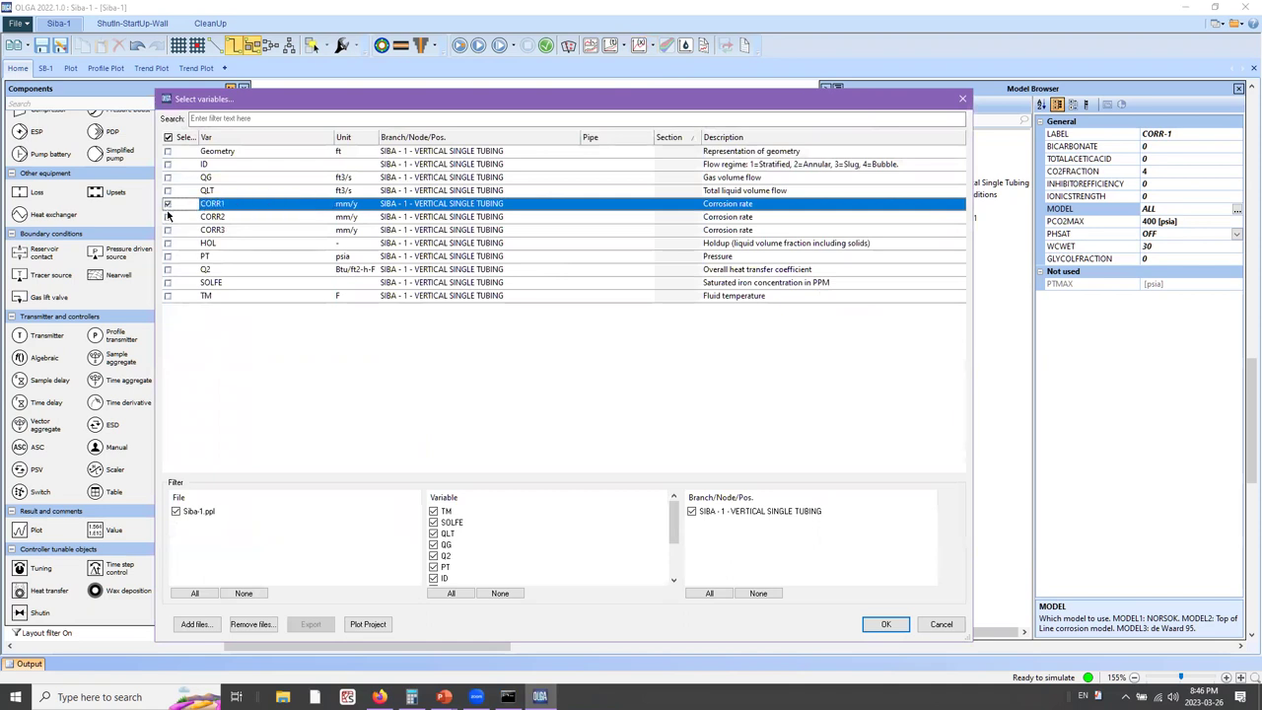
left_click(167, 218)
left_click(167, 230)
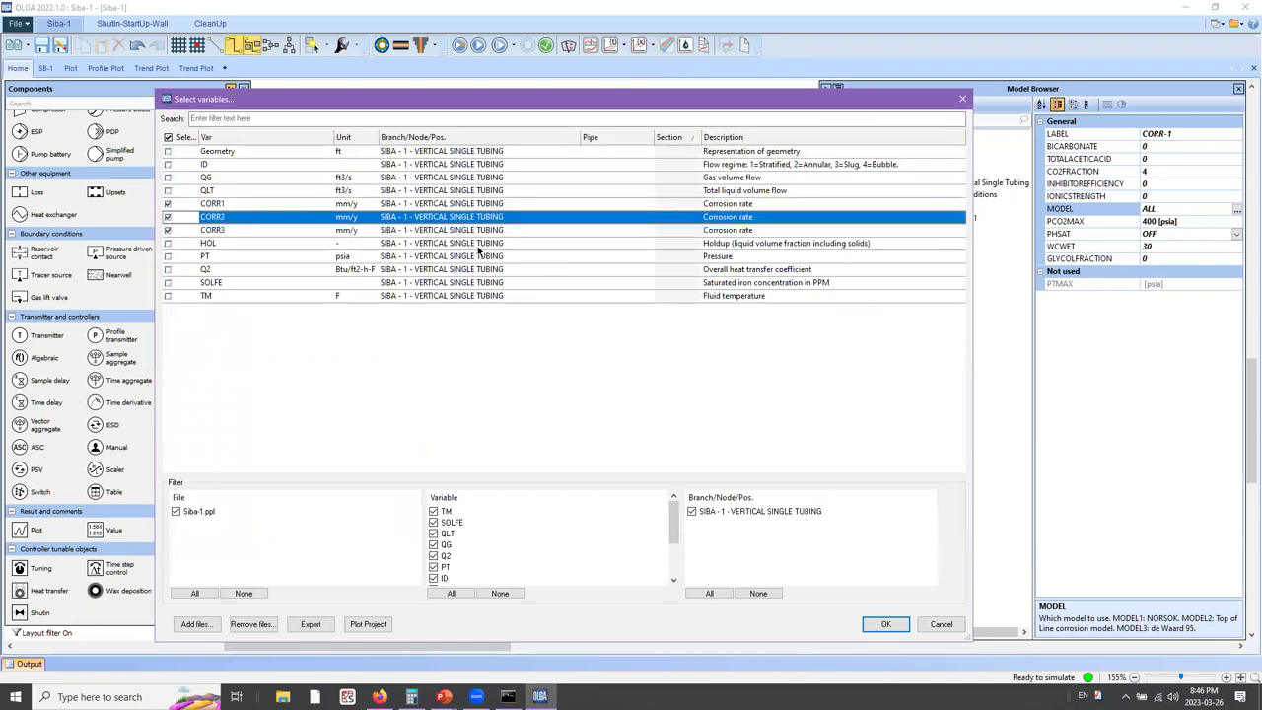
- Check the CORR1 unit options and keep mm/y
left_click(355, 197)
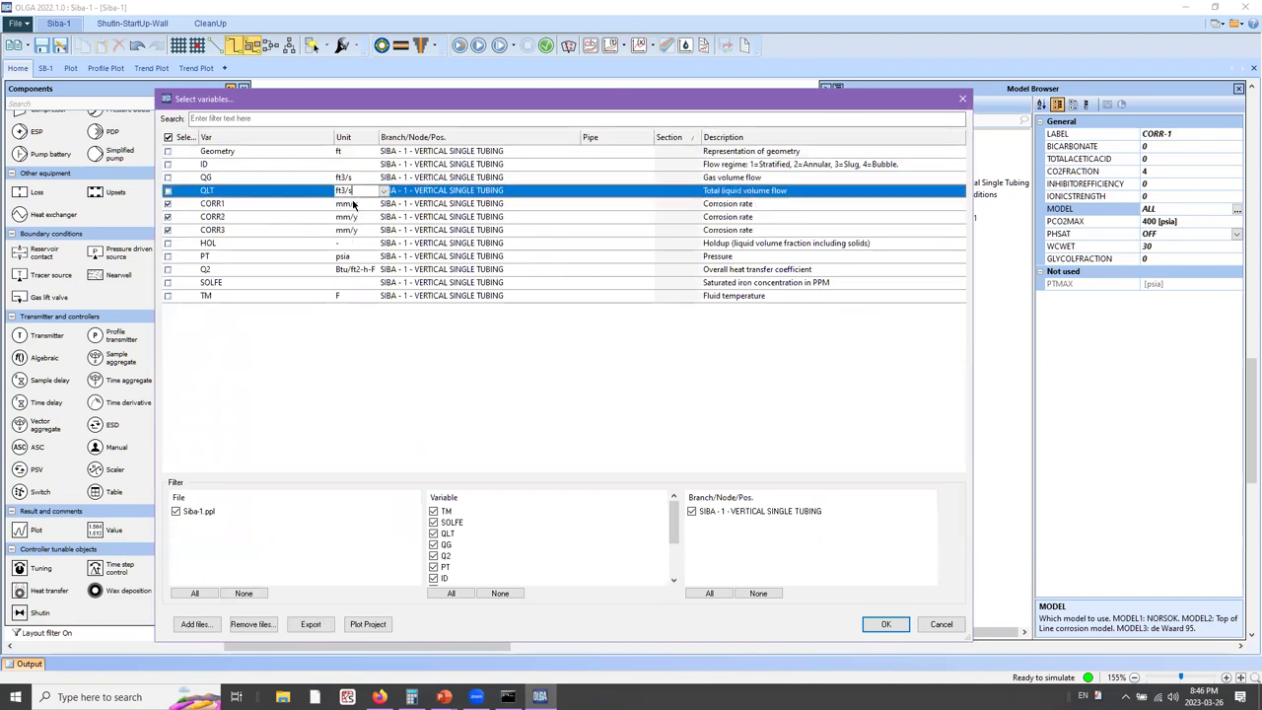
left_click(369, 203)
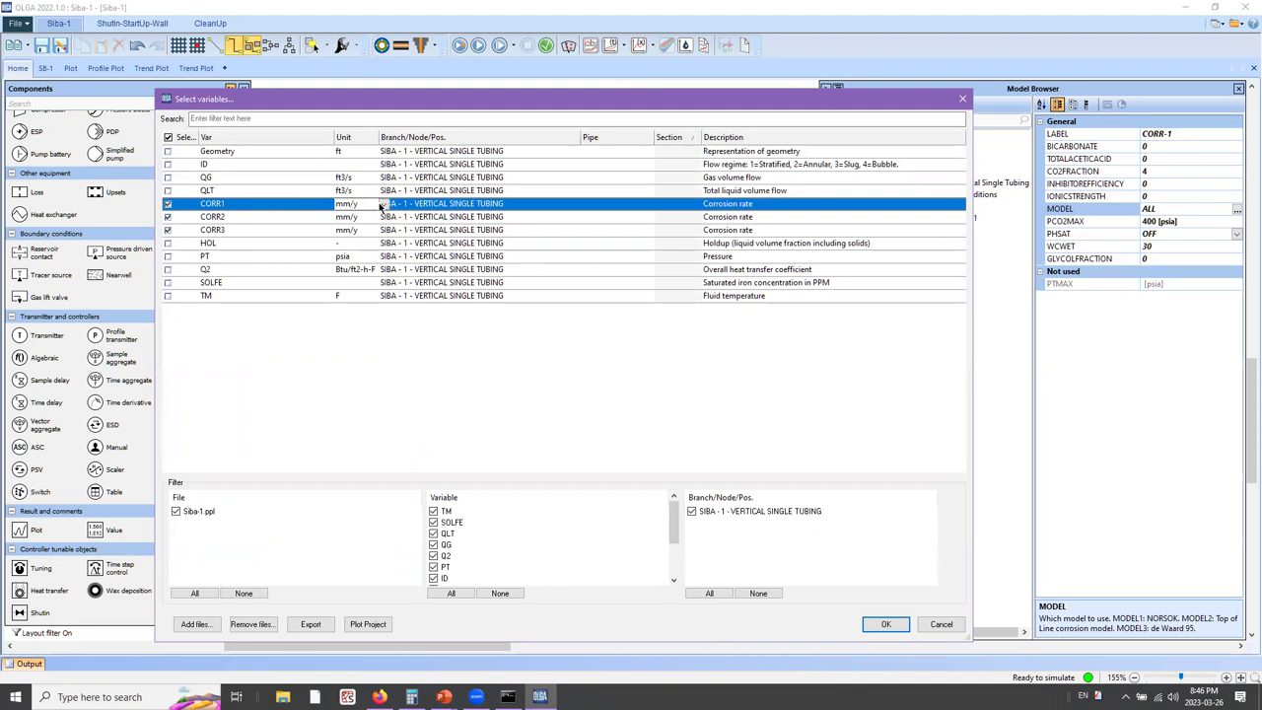
left_click(385, 207)
left_click(280, 349)
- Plot the CORR1–CORR3 profile with time in hours, advanced to 3.35461 h
left_click(899, 626)
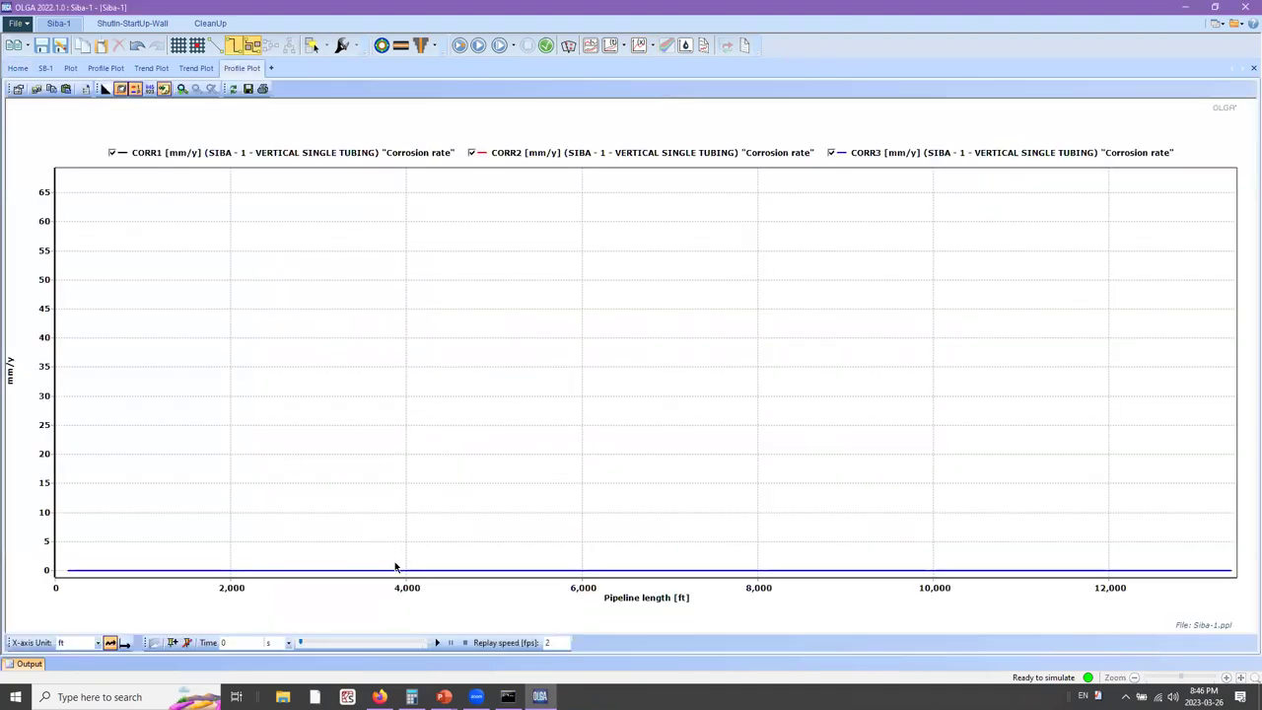
left_click(288, 642)
left_click(280, 609)
mouse_move(300, 639)
left_mouse_down()
mouse_move(427, 636)
mouse_move(340, 624)
mouse_move(301, 640)
left_mouse_up()
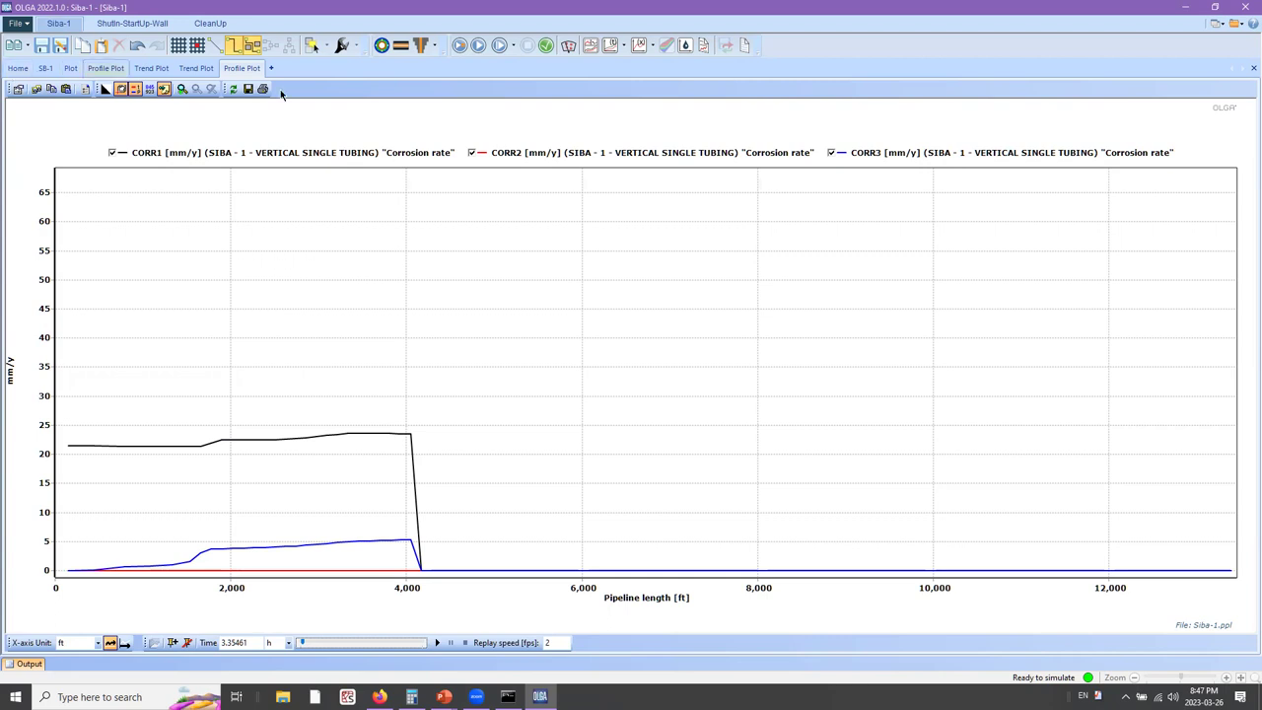
left_click(612, 46)
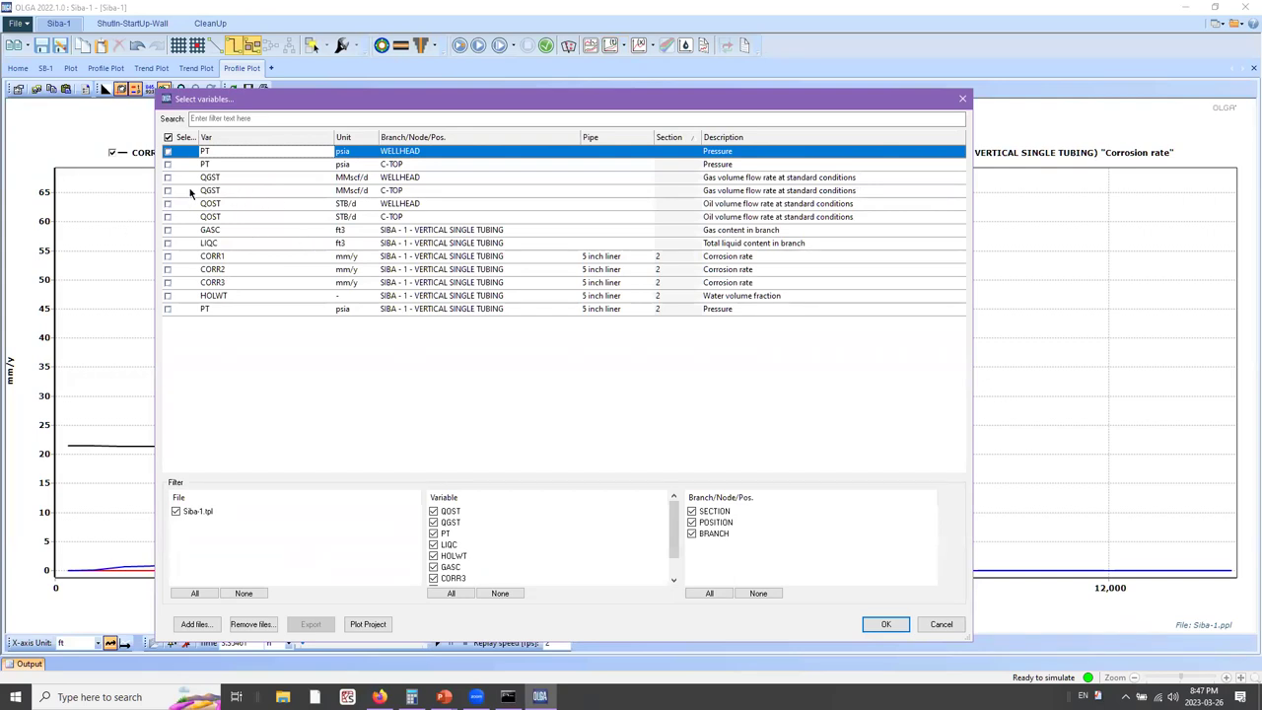
- Plot the trend of CORR2, CORR3, HOLWT and PT for the 5 inch liner section 2
left_click(256, 166)
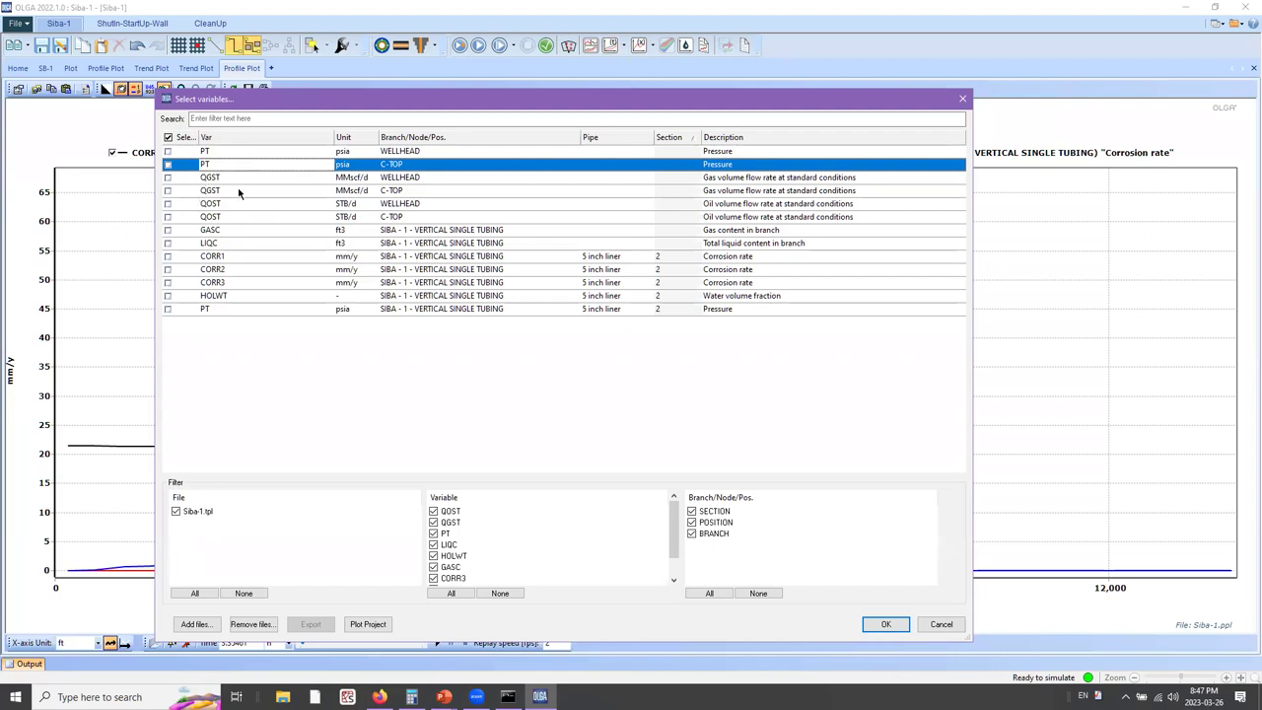
left_click(293, 270)
left_click(170, 258)
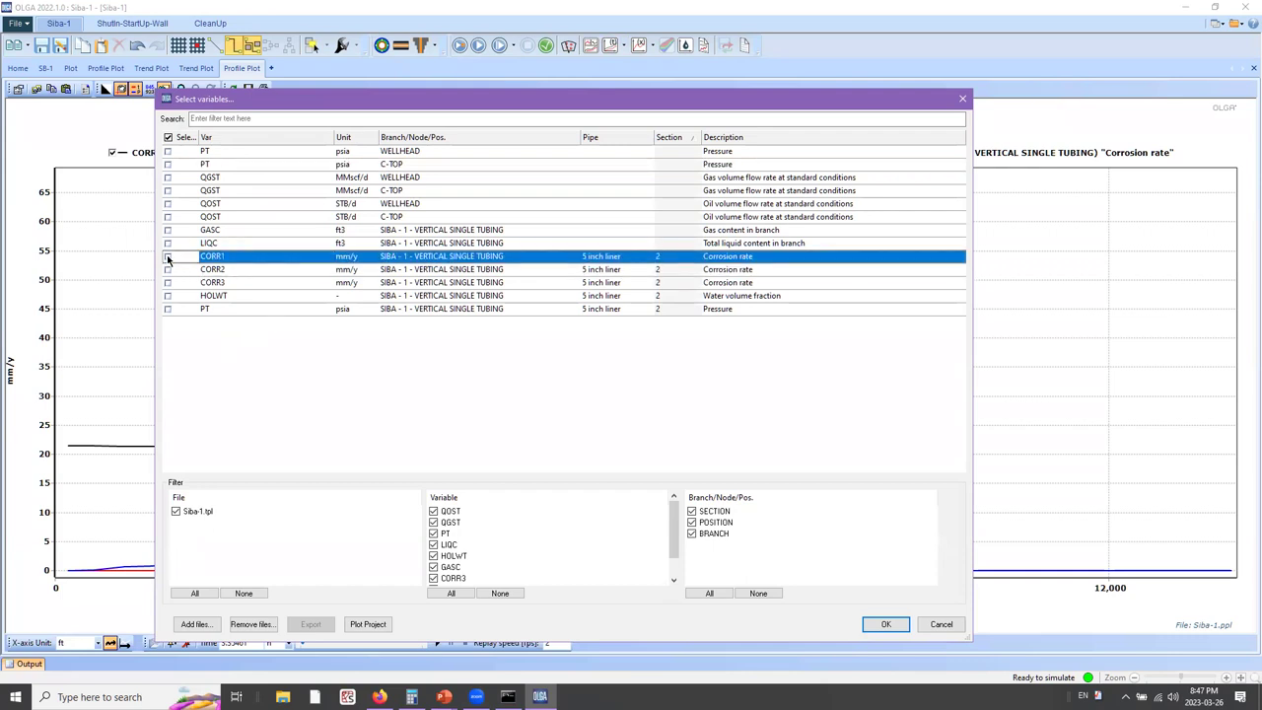
left_click(168, 269)
left_click(167, 282)
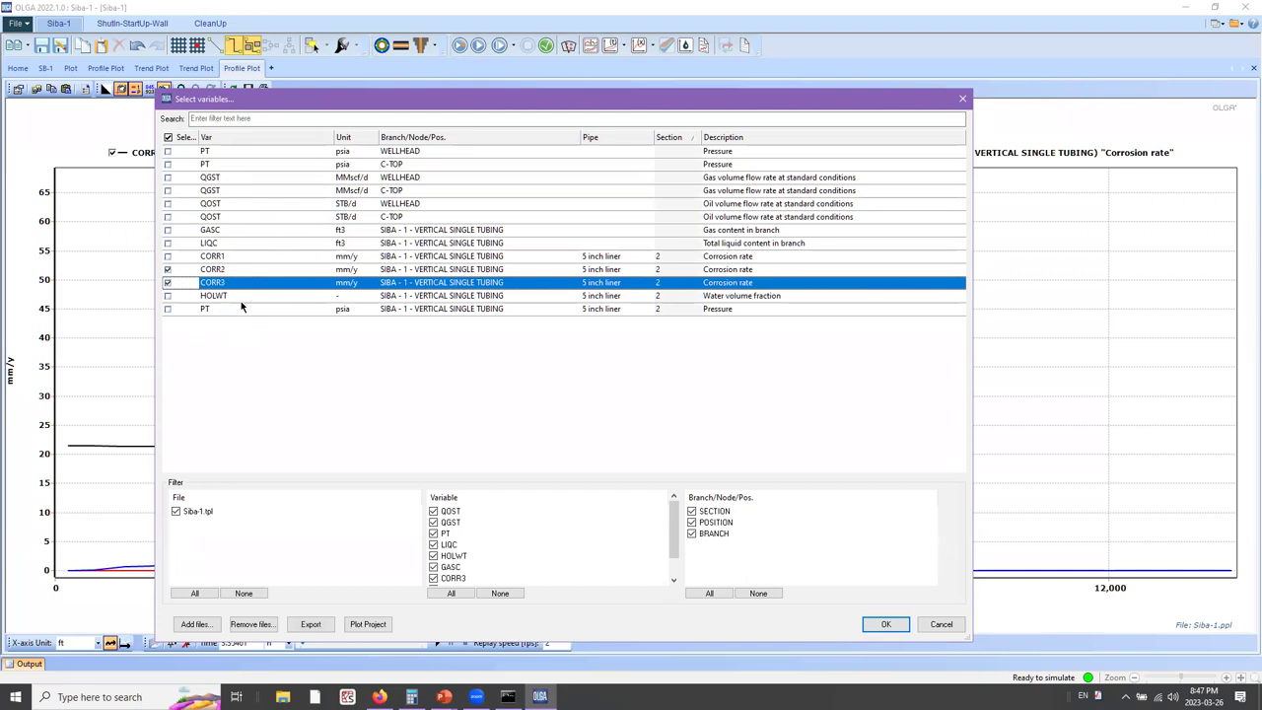
left_click(168, 296)
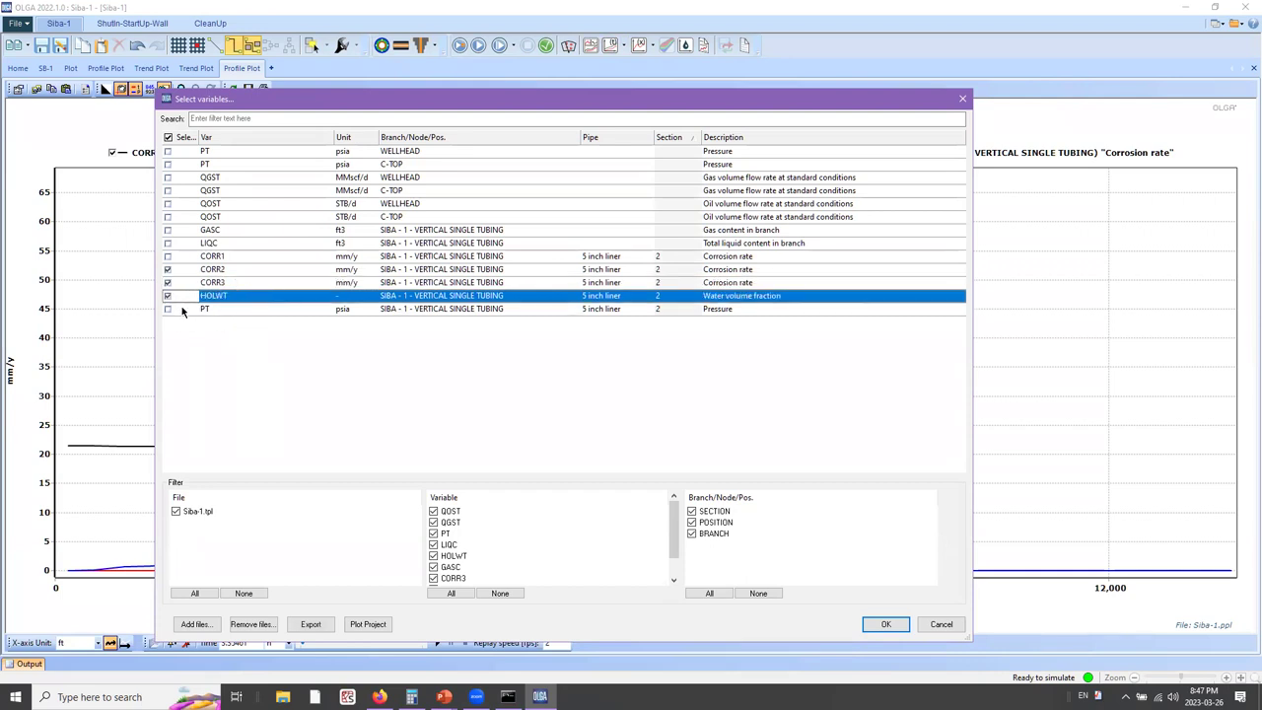
left_click(168, 309)
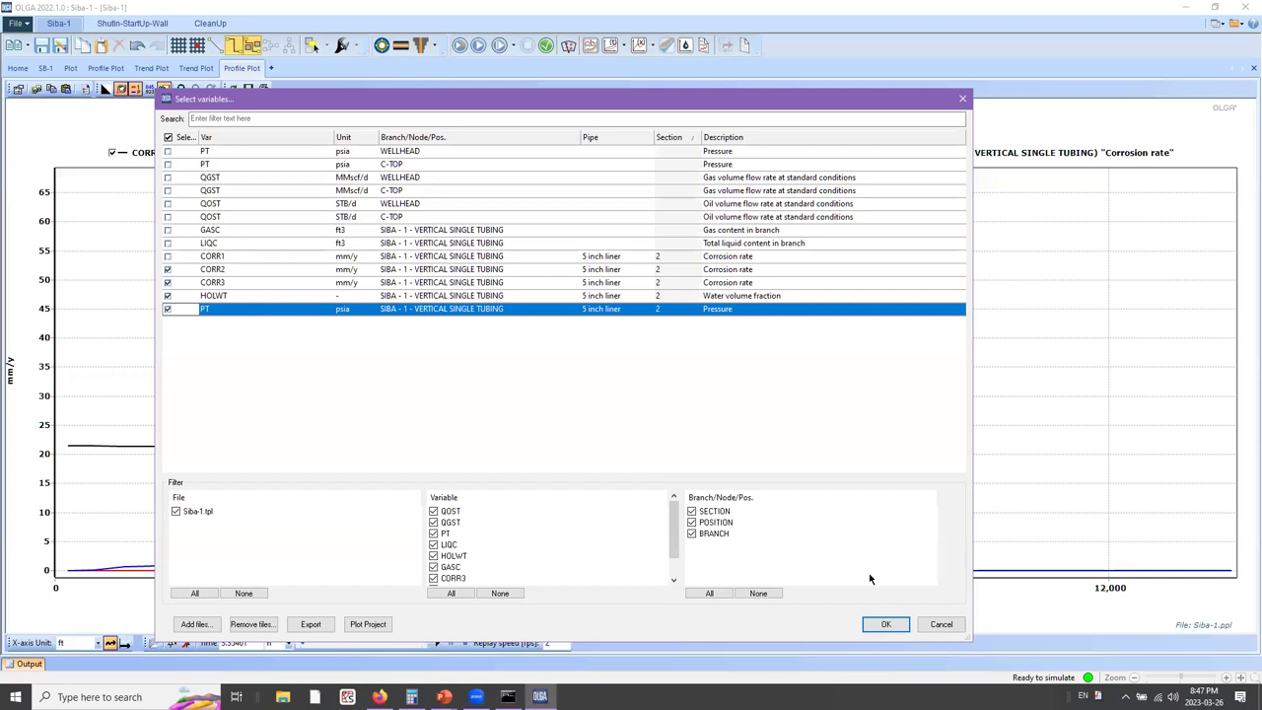
left_click(881, 624)
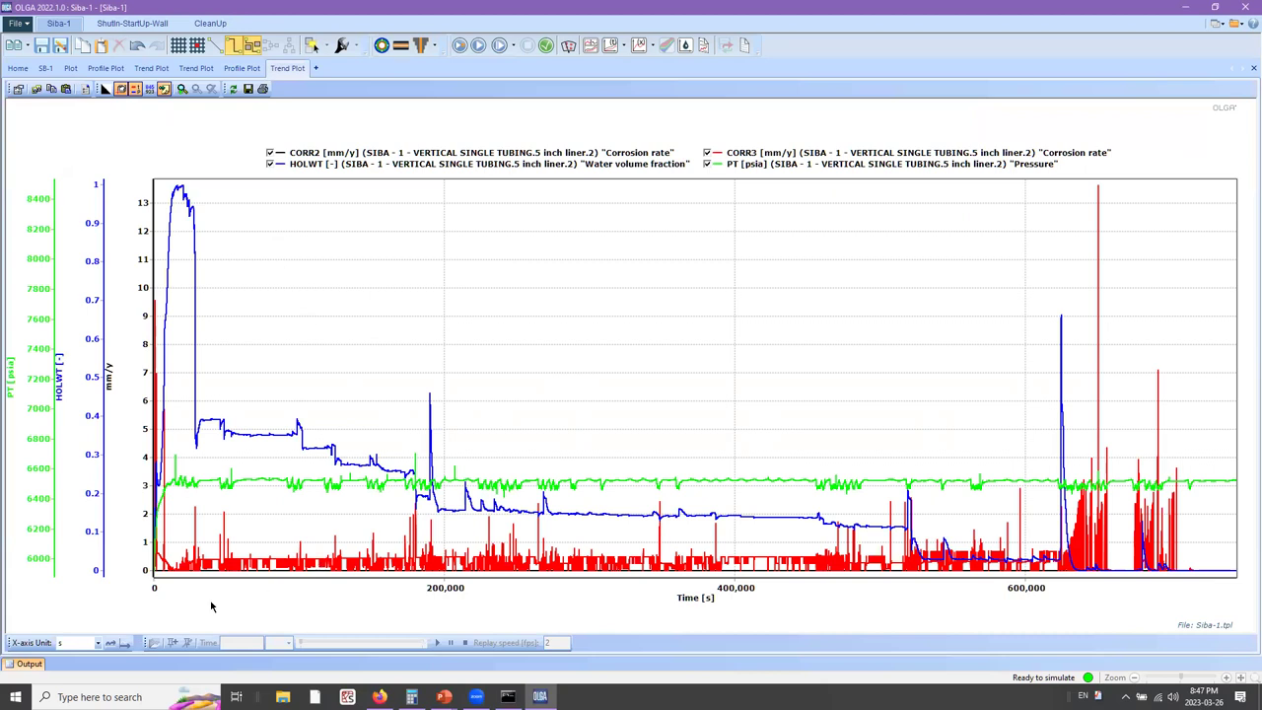
- Set the trend plot's X-axis unit to days (d)
left_click(98, 642)
left_click(69, 614)
left_click(97, 642)
left_click(69, 614)
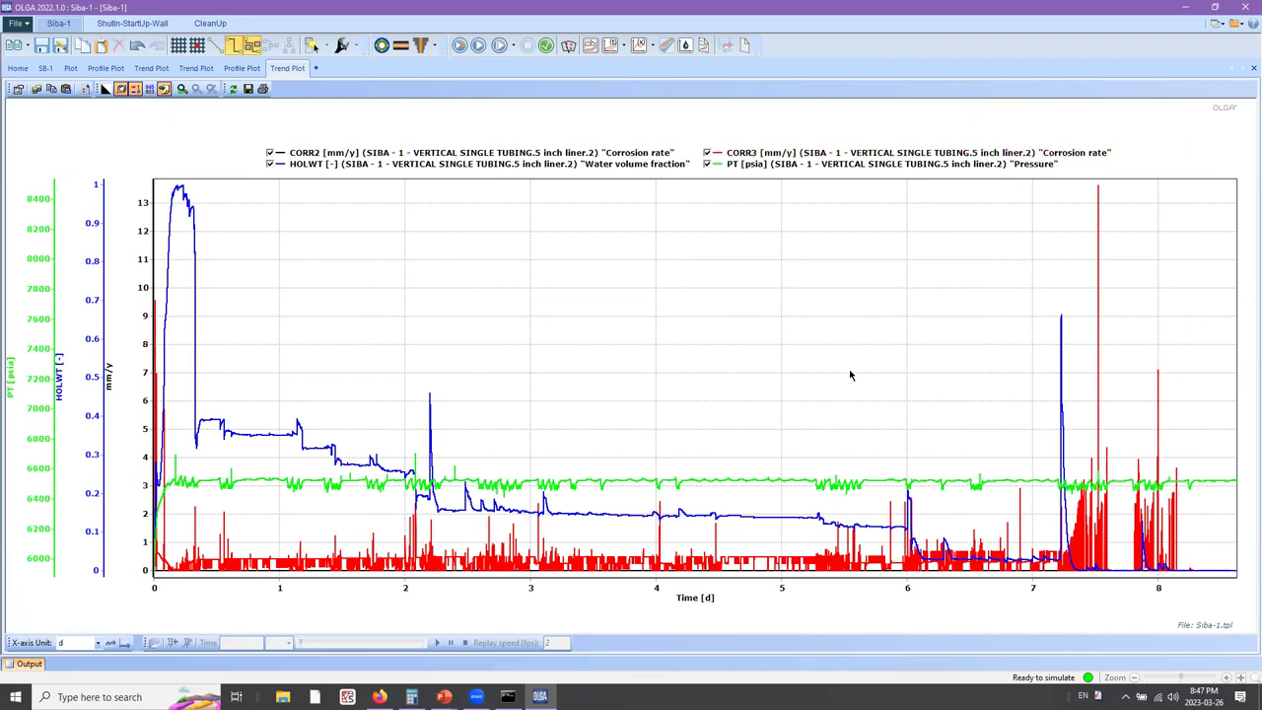
- Zoom in on days 7.05 to 8.33, then restore the full time range
scroll(719, 346, "down", 3)
scroll(563, 335, "right", 2)
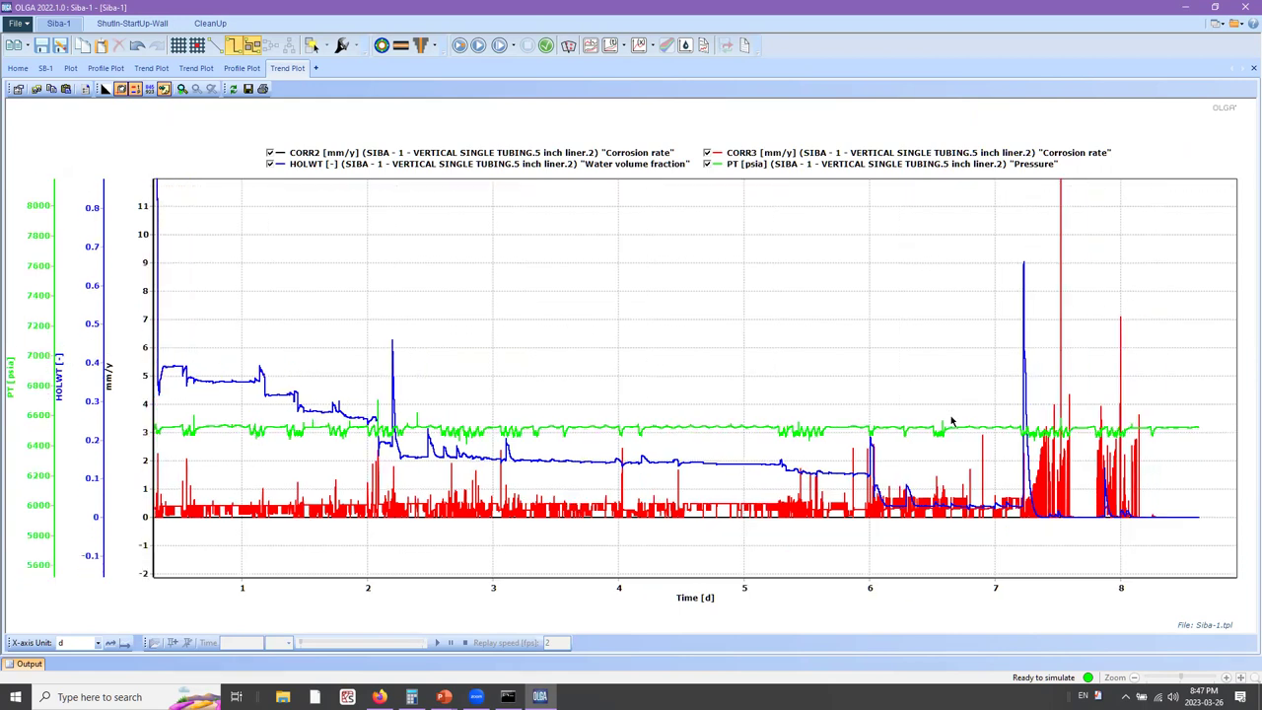
left_click_drag(945, 237, 1147, 550)
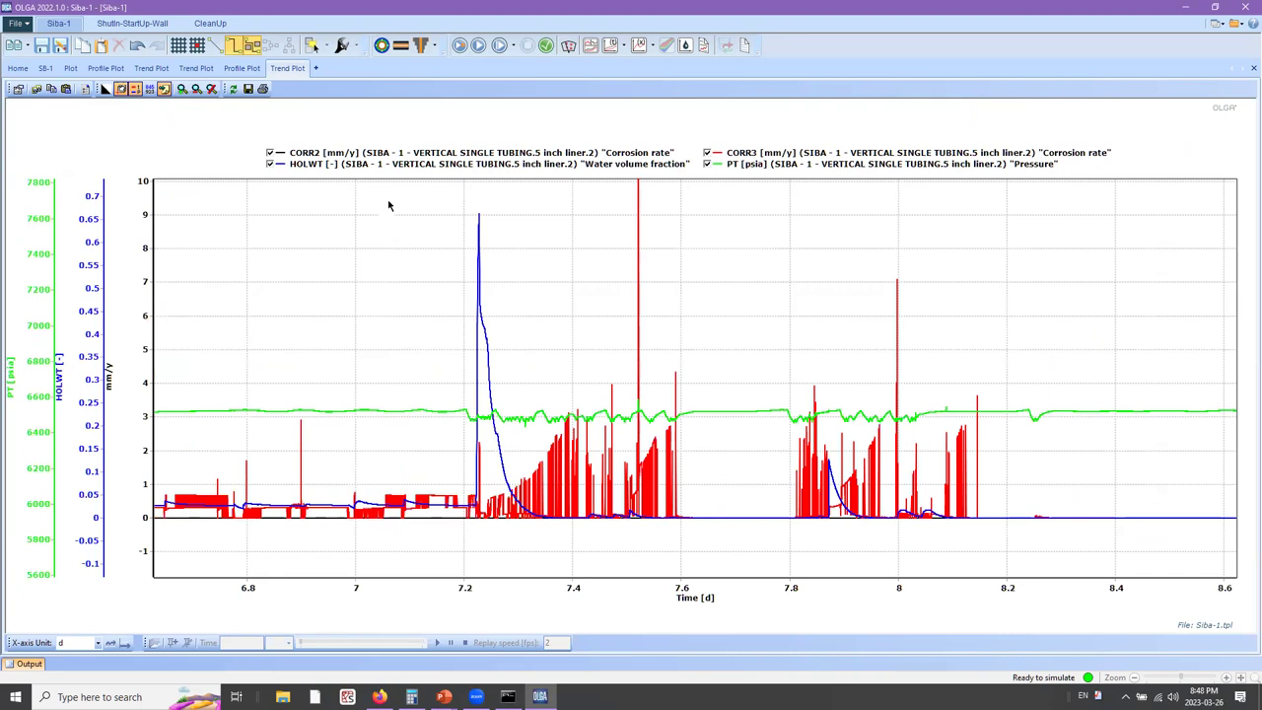
left_click_drag(386, 198, 1068, 563)
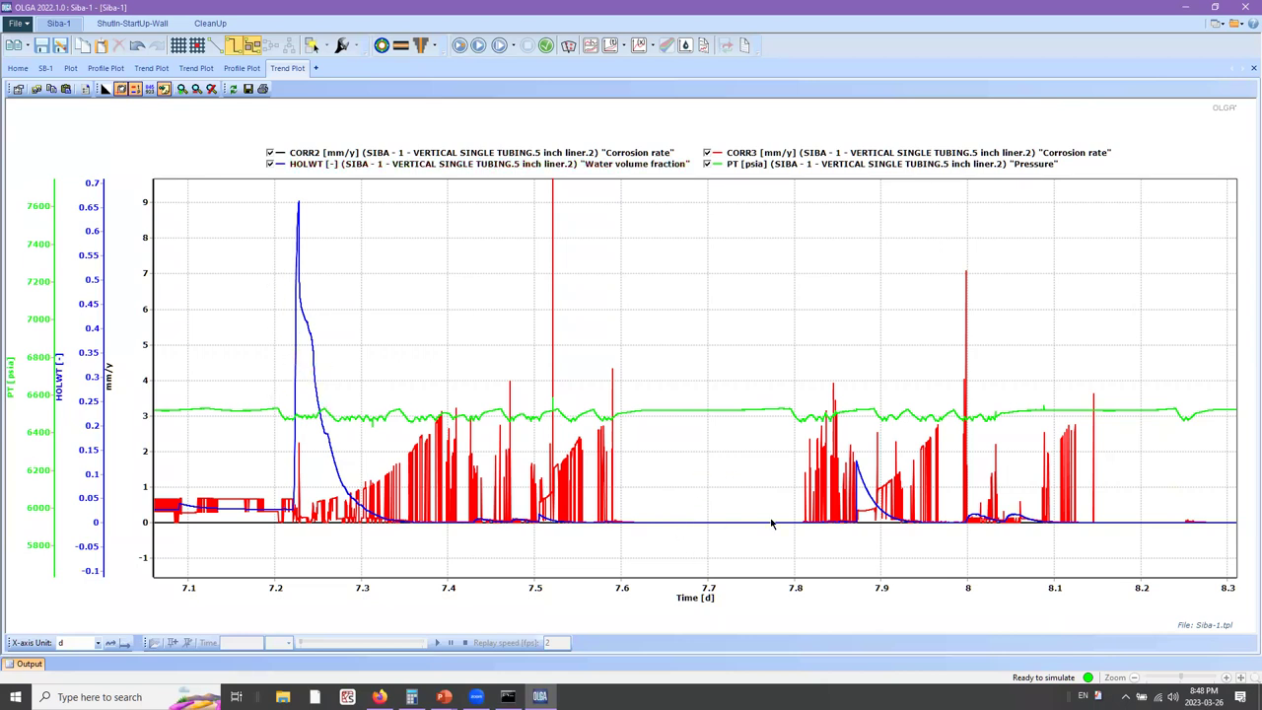
left_click(234, 91)
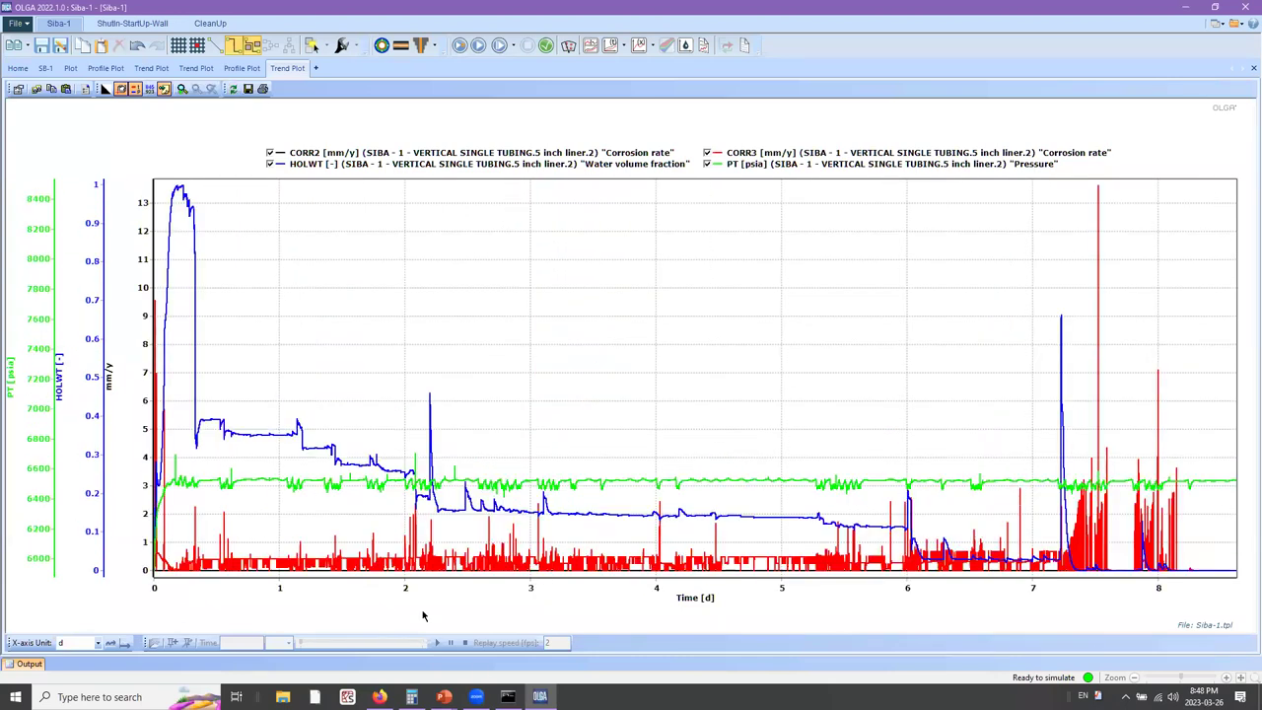
- Return to the PowerPoint slide show and advance to the next slide
mouse_move(508, 697)
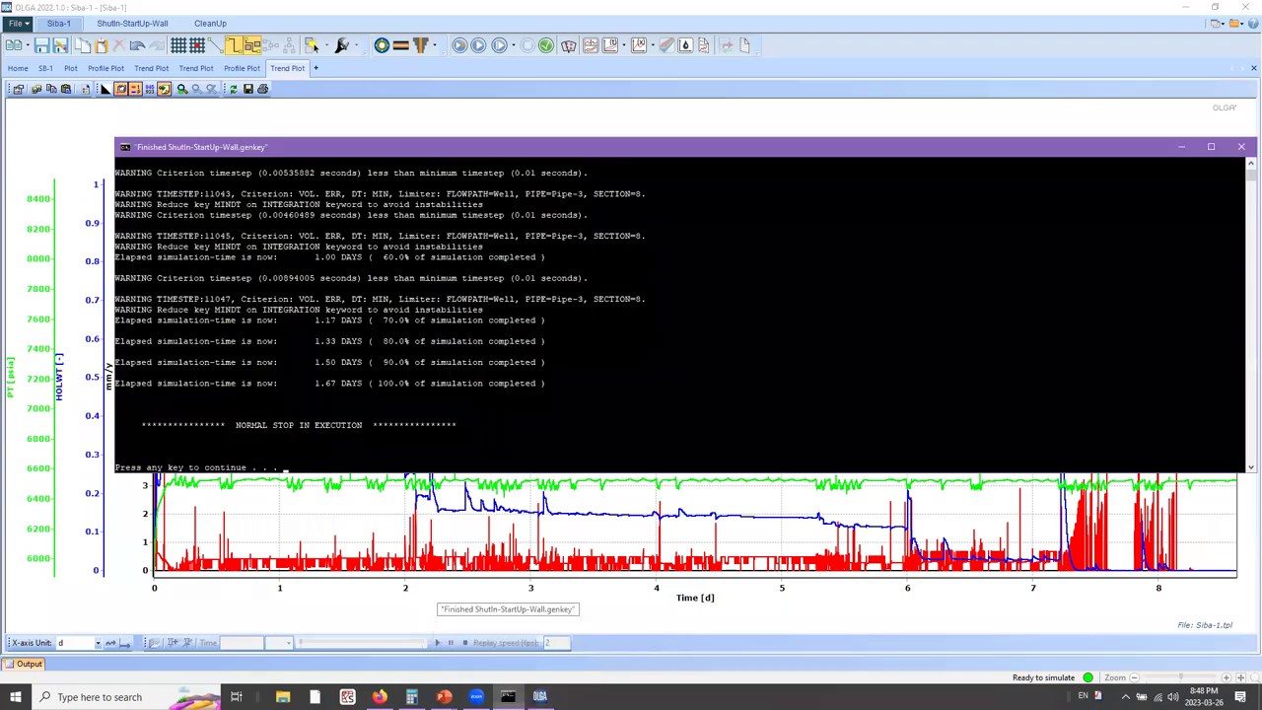
left_click(508, 697)
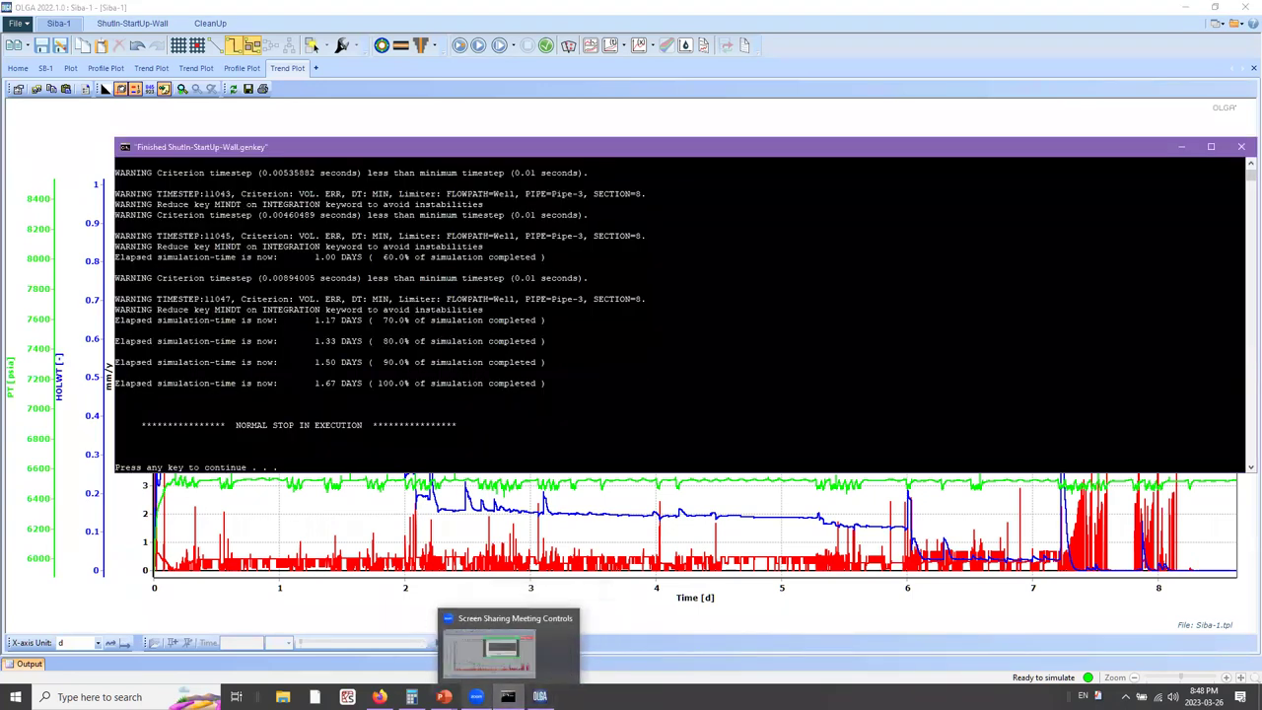
left_click(444, 697)
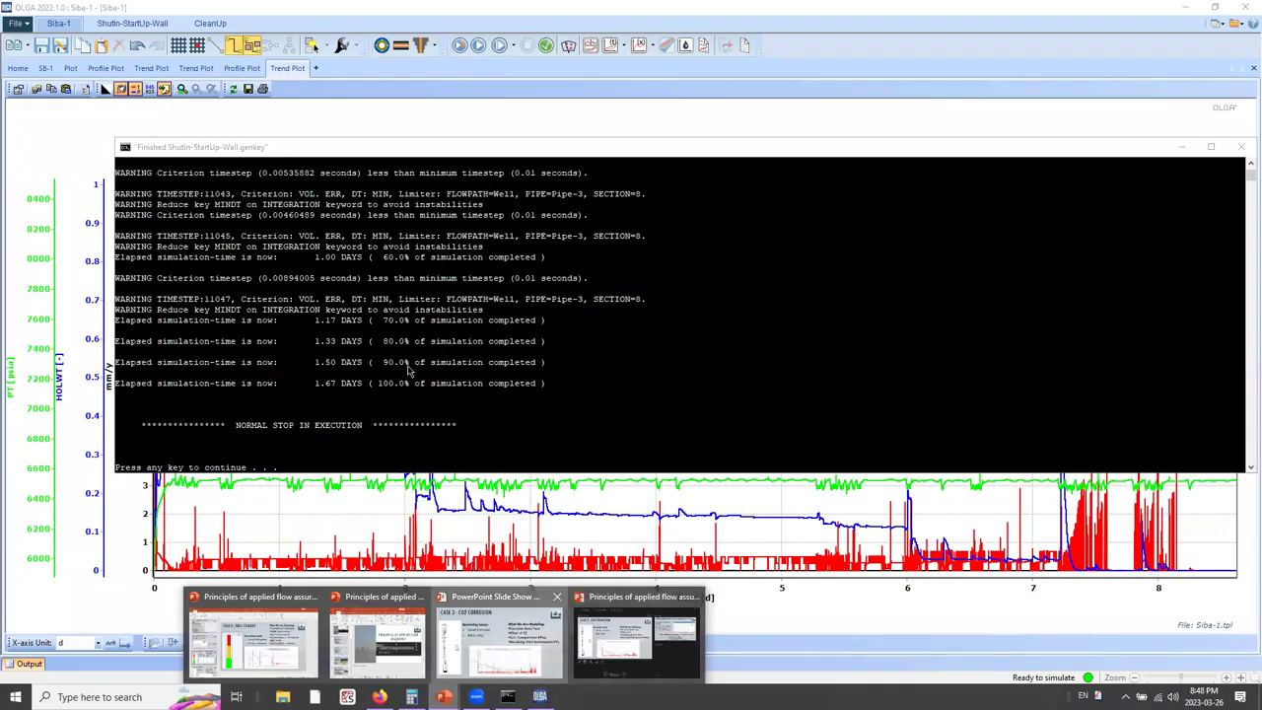
left_click(498, 641)
key("Right")
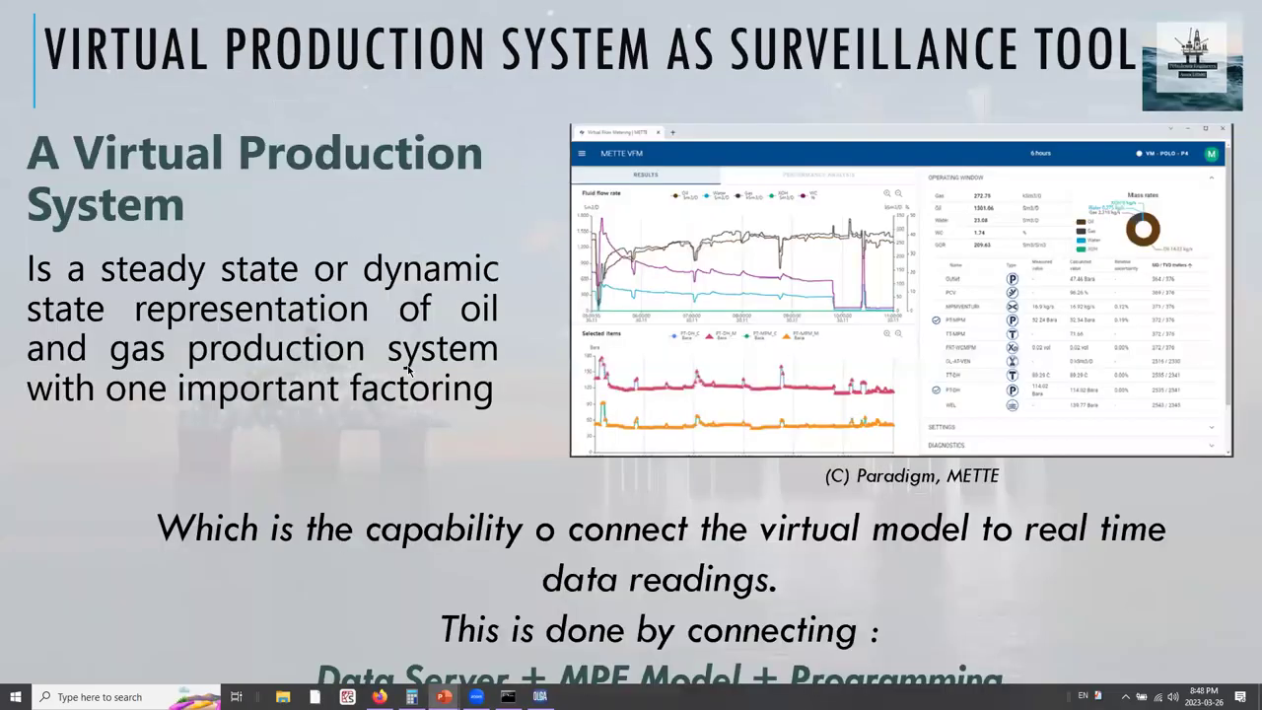